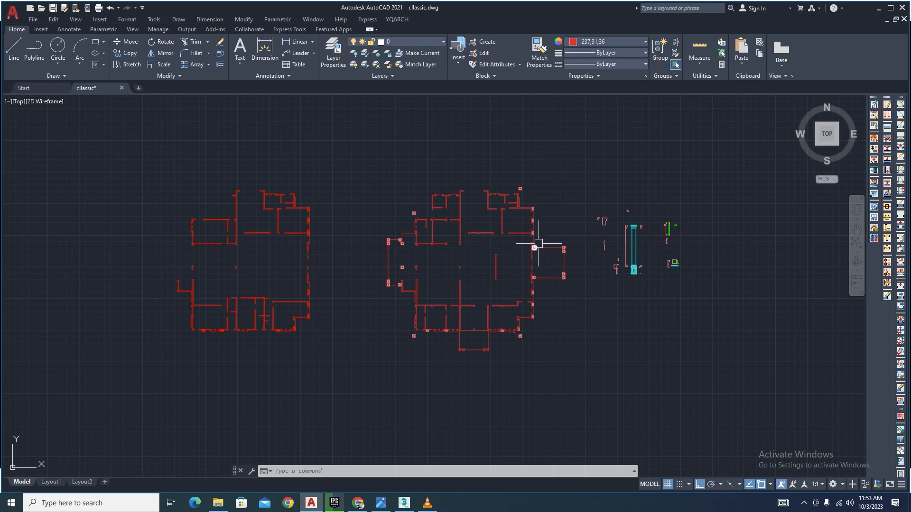
scroll(674, 241, up, 2)
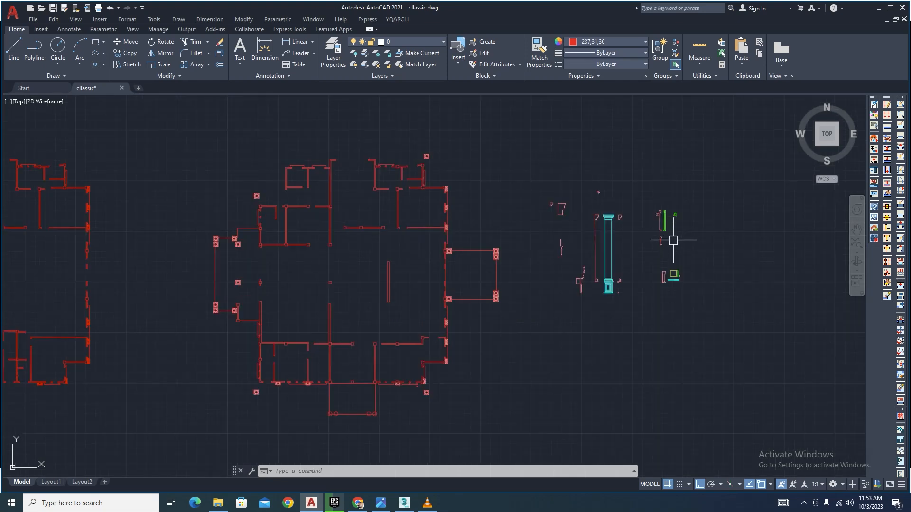
scroll(621, 248, down, 2)
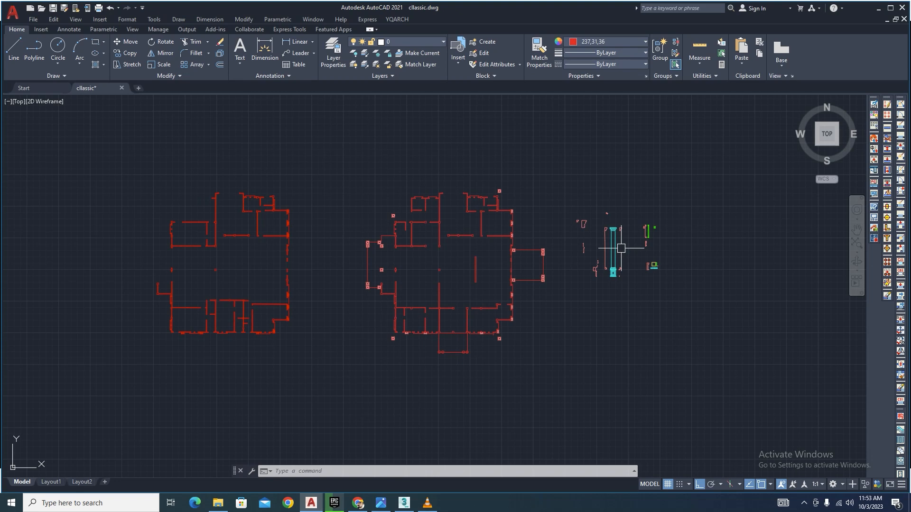
middle_drag(606, 190, 597, 196)
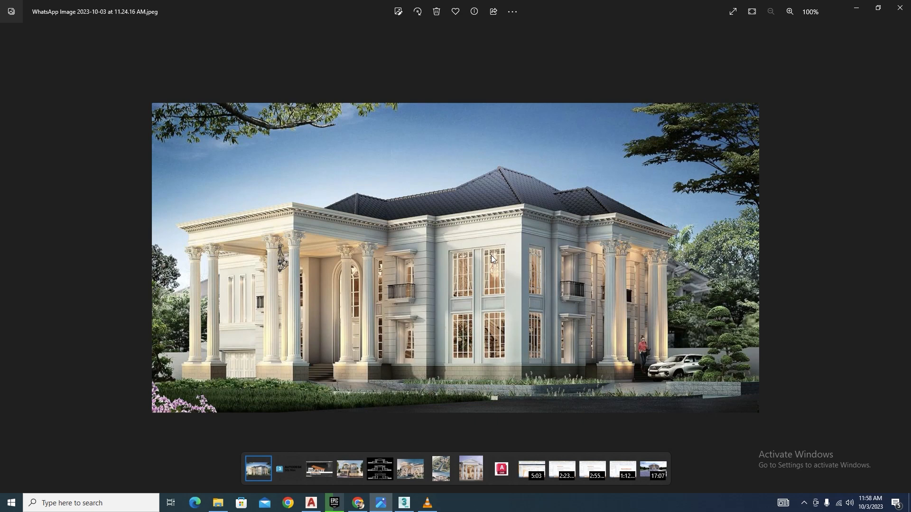
Switch to AutoCAD and start a Write Block of the selected plans and details, browsing to D:\youtube intro video\Classic Exterior as destination.
click(309, 510)
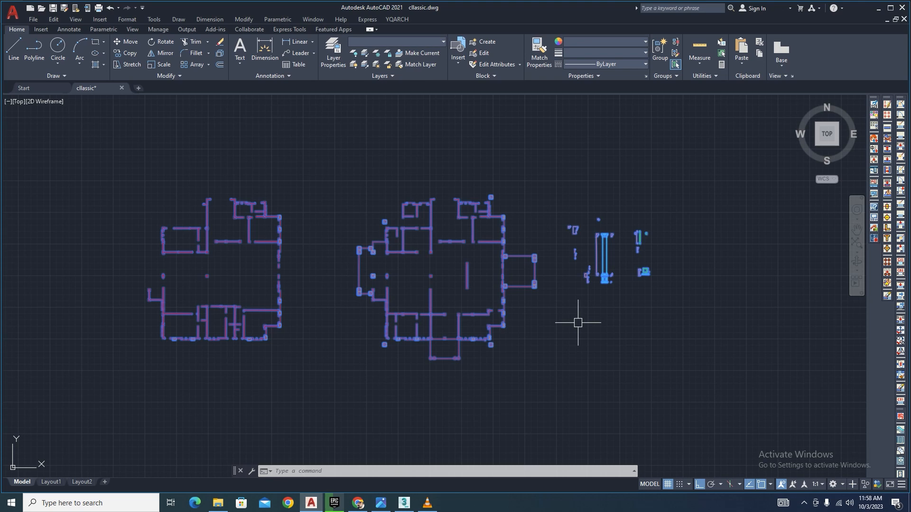
text(w)
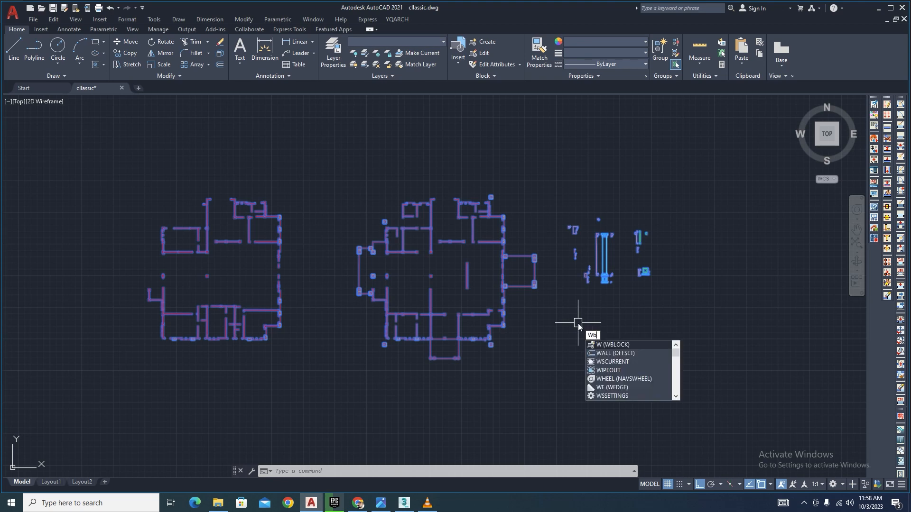
key(Return)
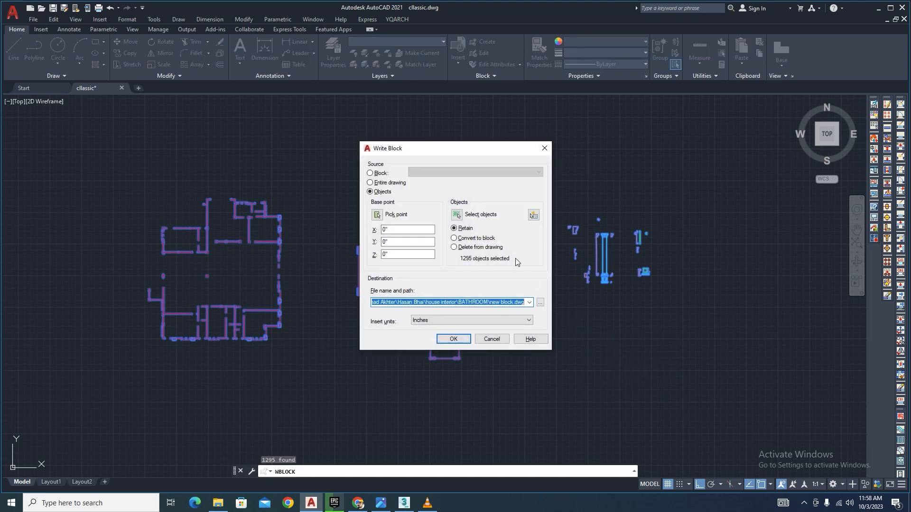
click(540, 303)
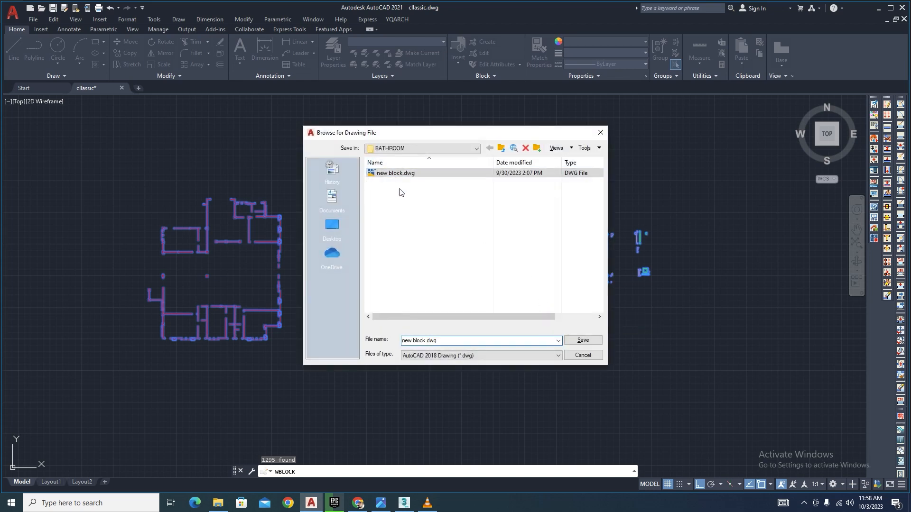
click(331, 227)
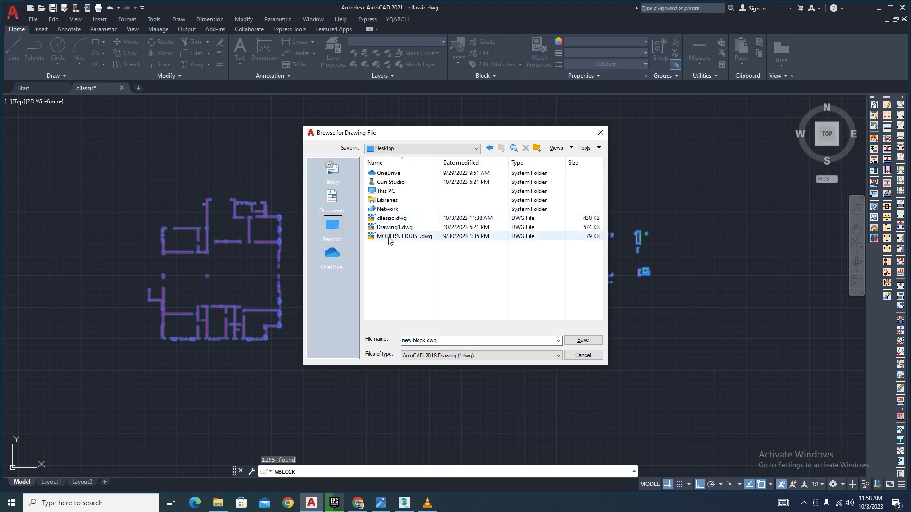
double_click(400, 191)
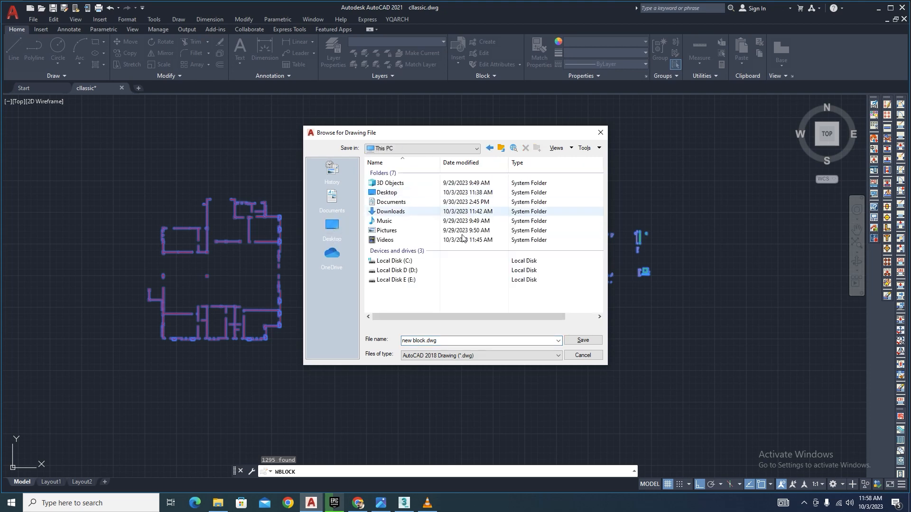
double_click(396, 270)
double_click(388, 290)
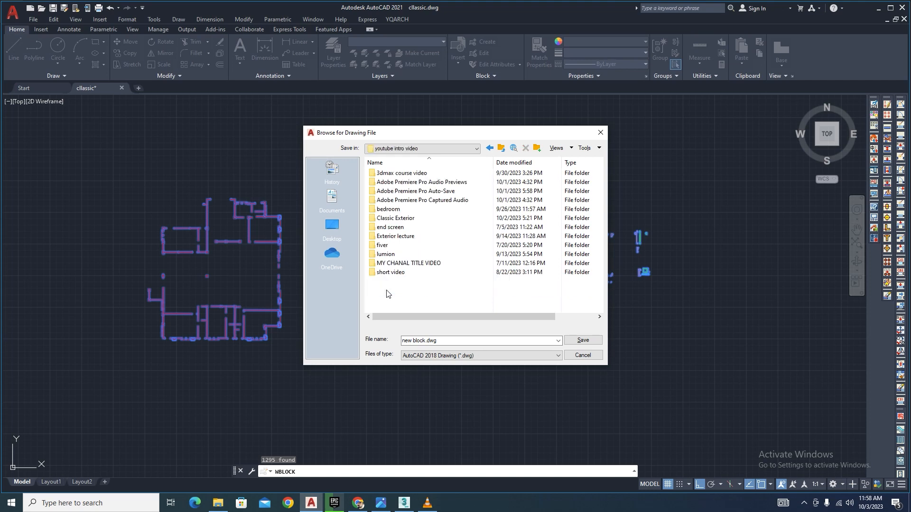
double_click(395, 218)
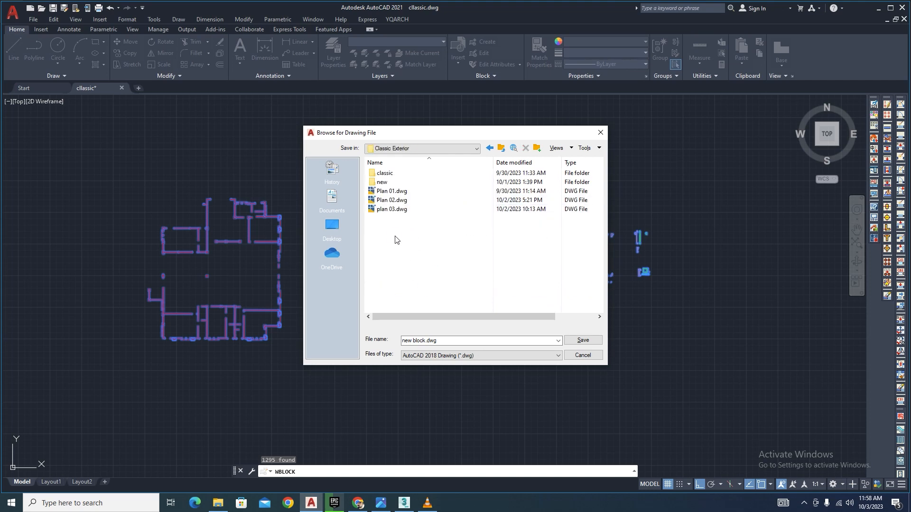
Create a folder named "classic Topic" inside Classic Exterior and open it as the save location.
right_click(394, 237)
mouse_move(469, 336)
click(532, 338)
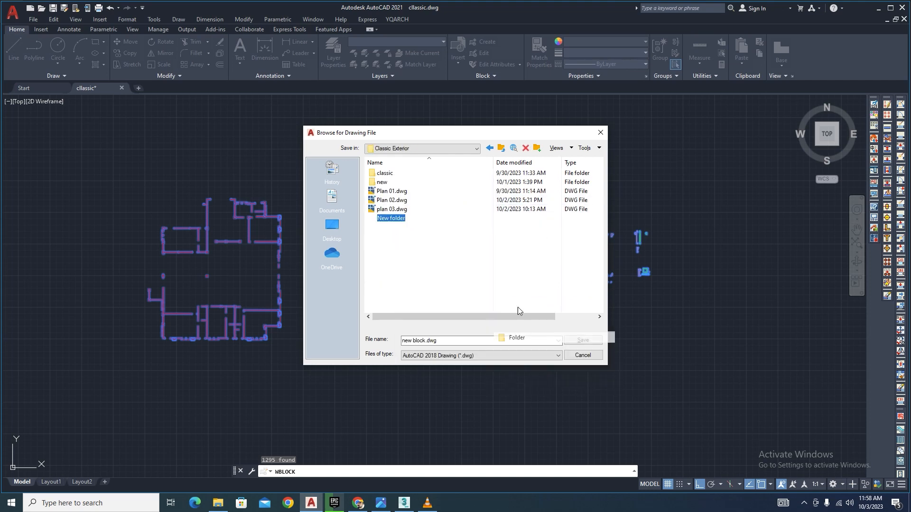
text(cla)
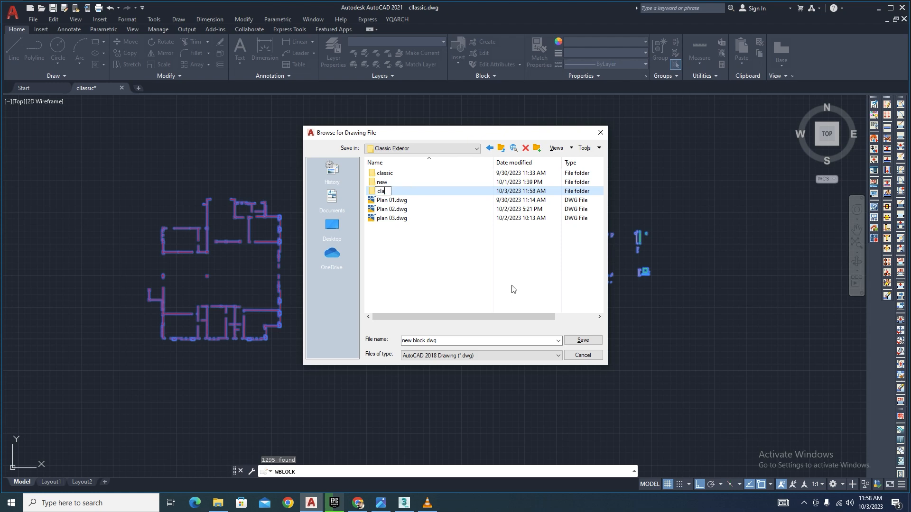
text(ssic Topic)
key(Return)
double_click(401, 184)
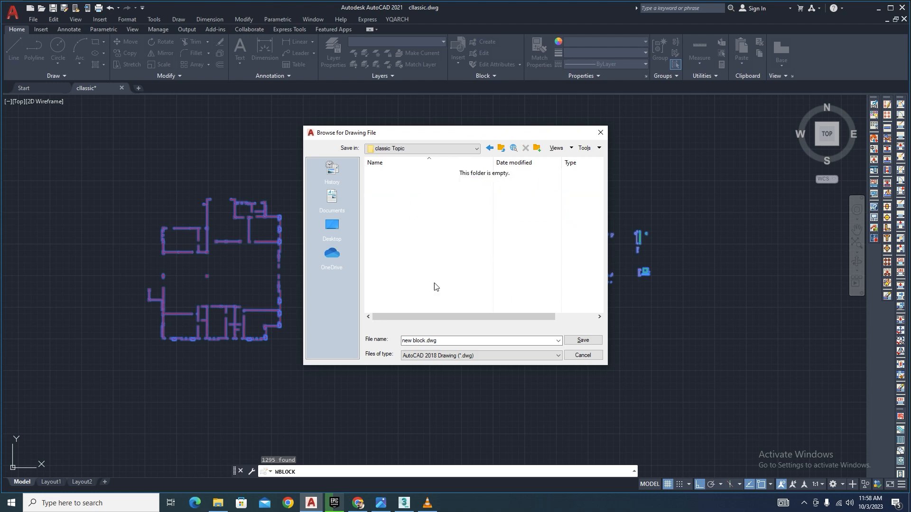
Name the drawing file "2d plan" and write the selected objects to it with inches as insert units.
click(438, 342)
key(BackSpace)
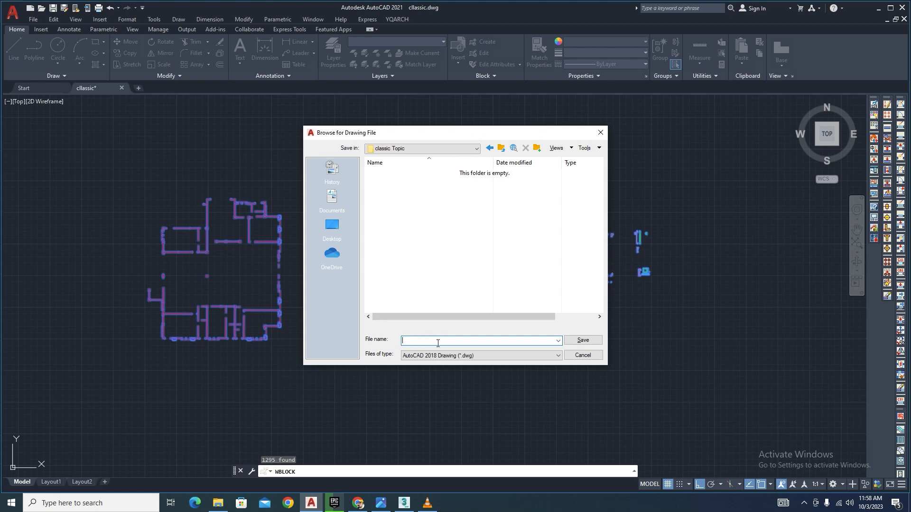
text(2d plan)
click(583, 340)
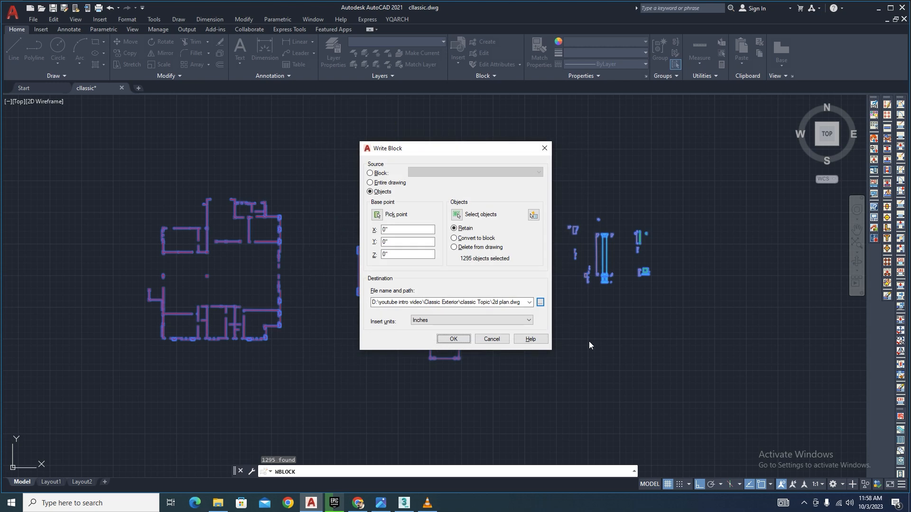
click(453, 339)
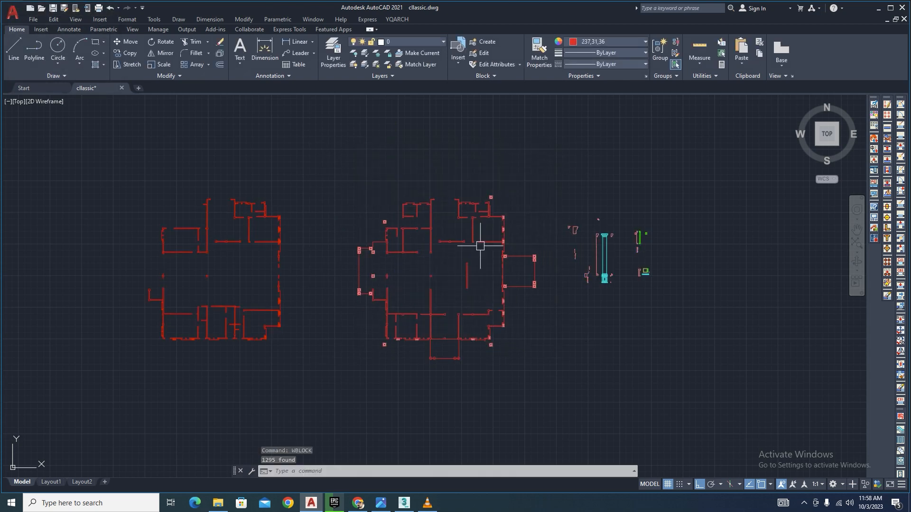
Switch to 3ds Max, dismiss its welcome screen and security messages, and make the Top viewport active.
click(404, 503)
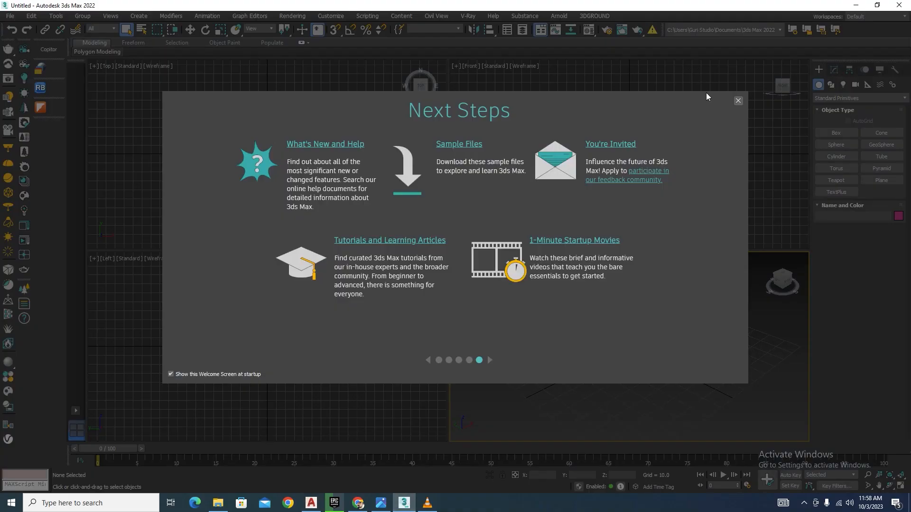
click(738, 102)
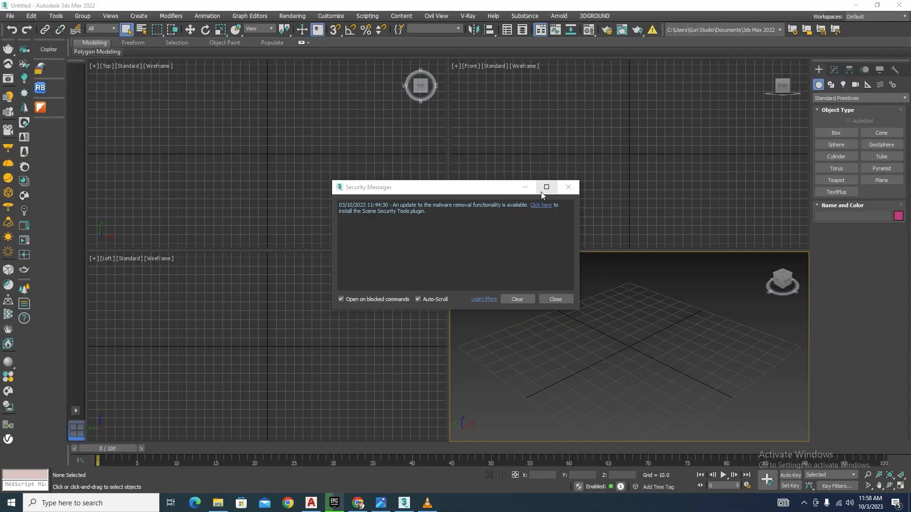
click(556, 299)
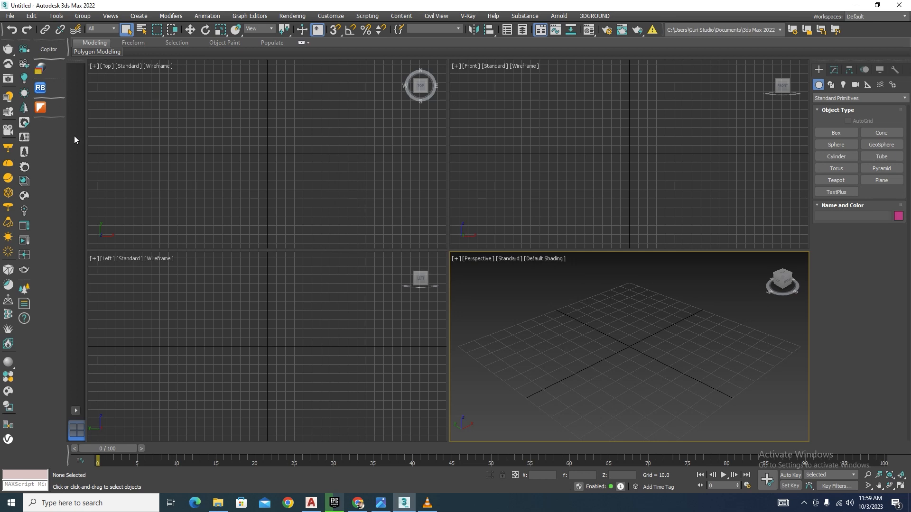
click(577, 136)
click(254, 137)
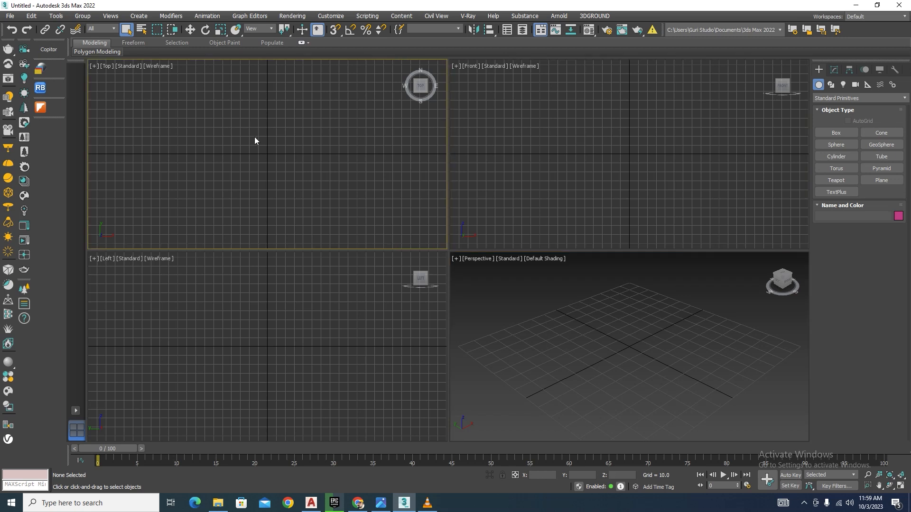
click(9, 17)
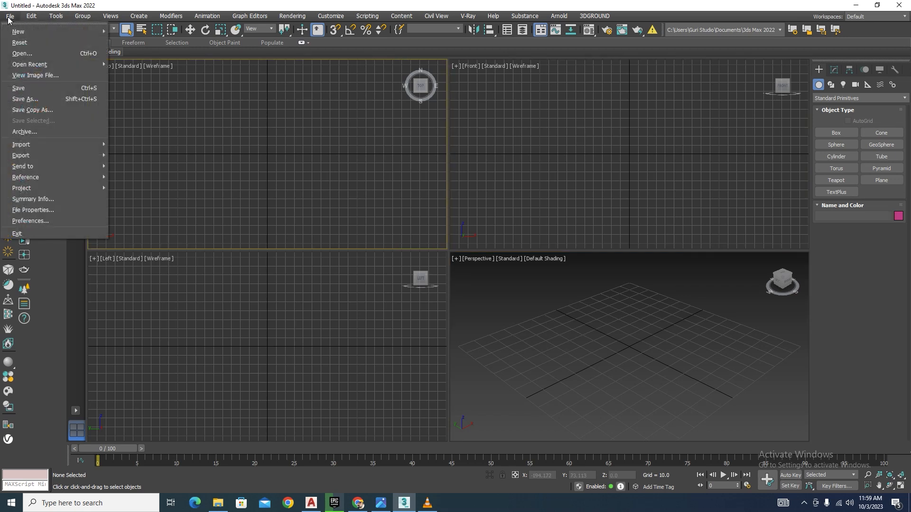
mouse_move(21, 144)
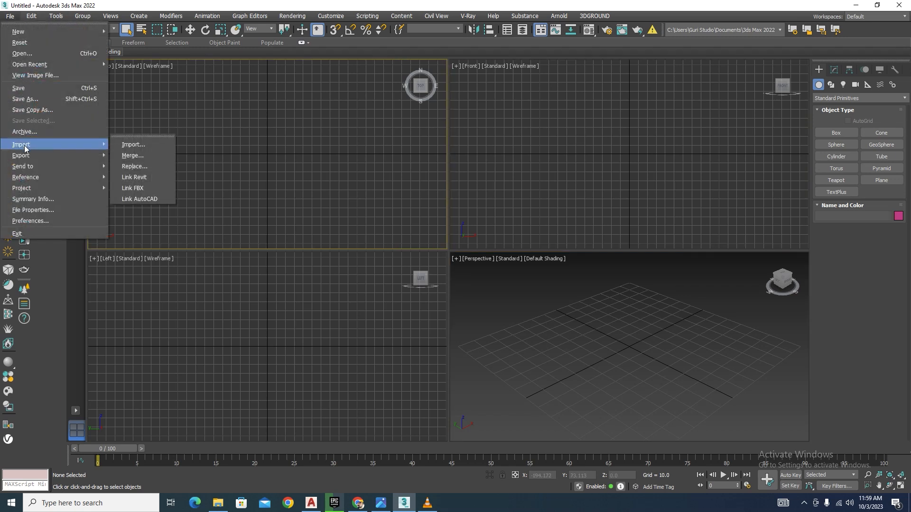
click(143, 154)
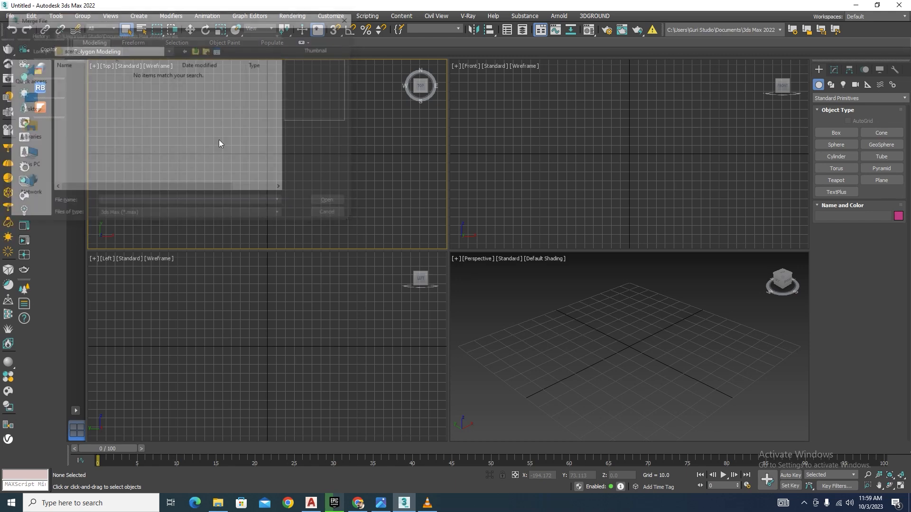
click(332, 215)
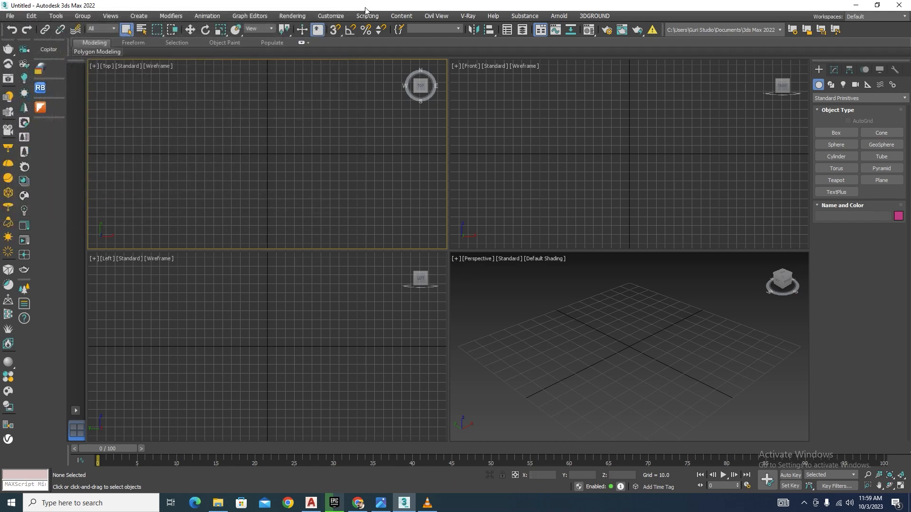
Set the display units to US Standard, Feet w/Fractional Inches at 1/1, and accept a system unit of 1 inch.
click(332, 18)
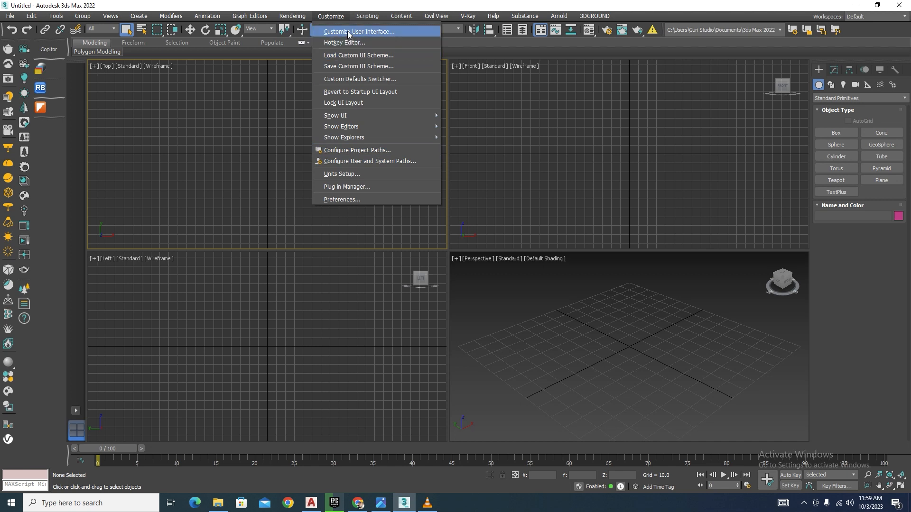
click(342, 175)
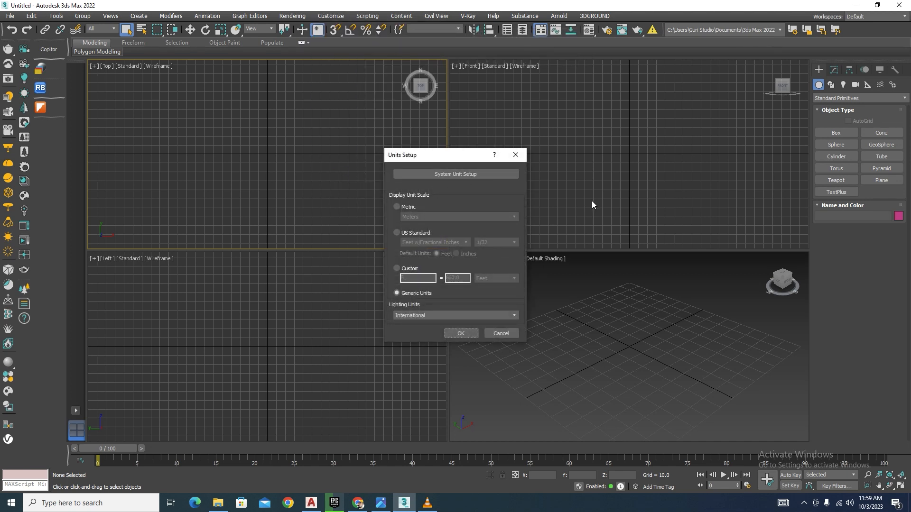
click(397, 233)
click(515, 242)
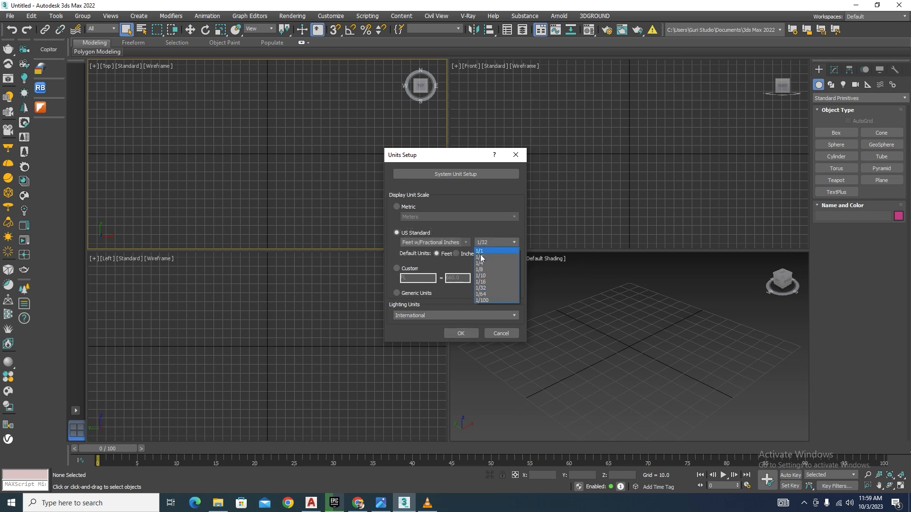
click(481, 250)
click(455, 174)
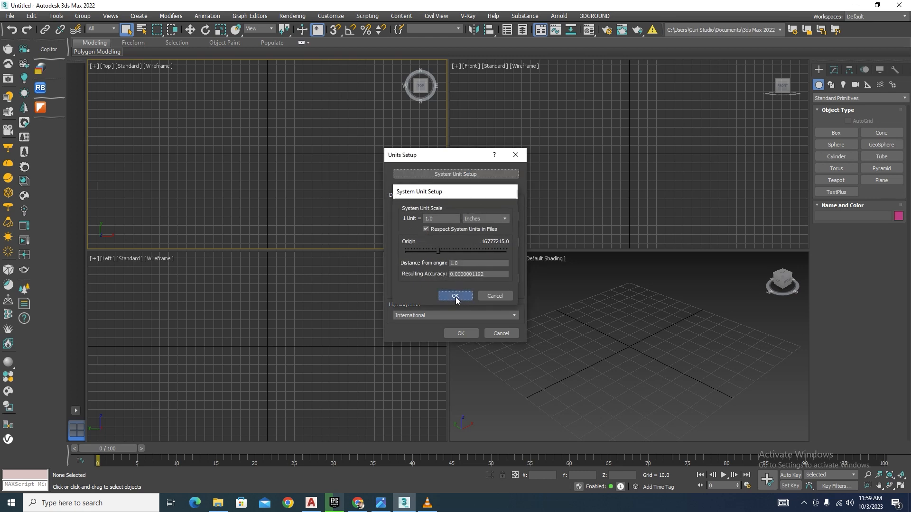
click(455, 295)
click(461, 333)
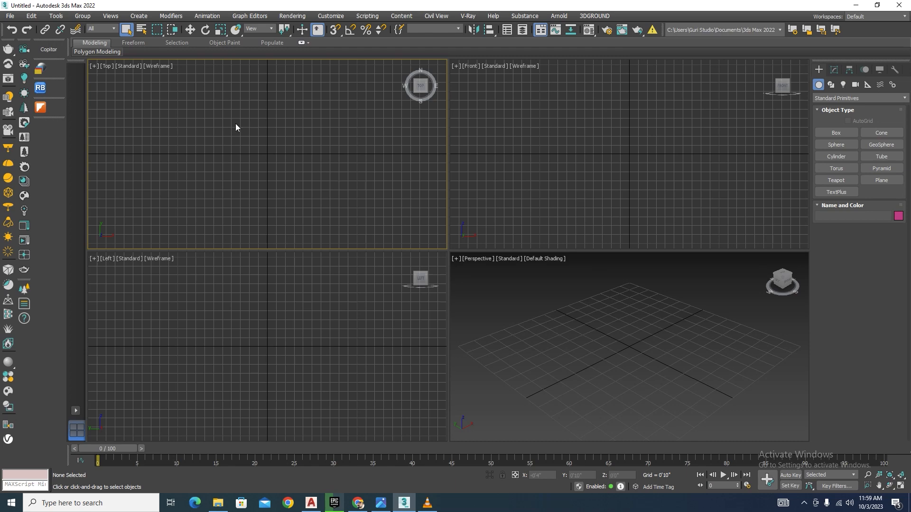
Start merging a file into the scene and browse to the classic Topic folder inside Classic Exterior on drive D.
click(9, 16)
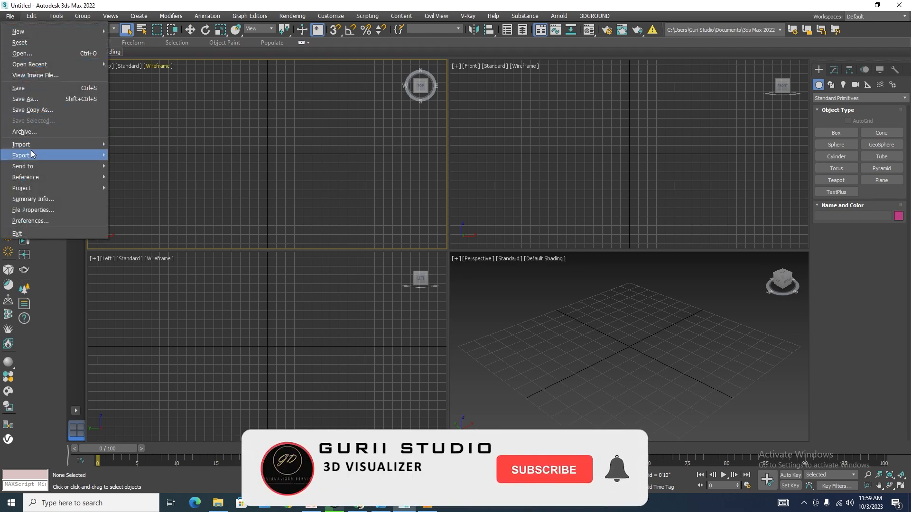
mouse_move(30, 145)
click(136, 155)
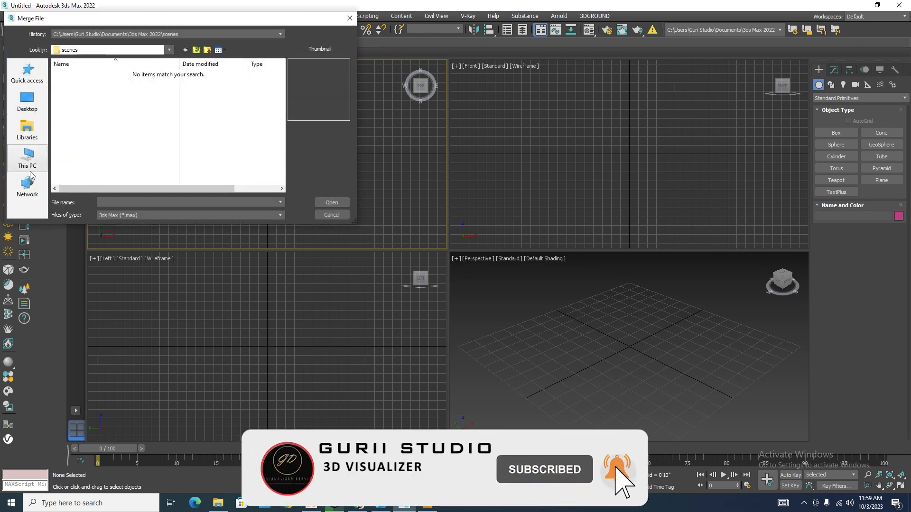
click(28, 156)
scroll(227, 142, down, 1)
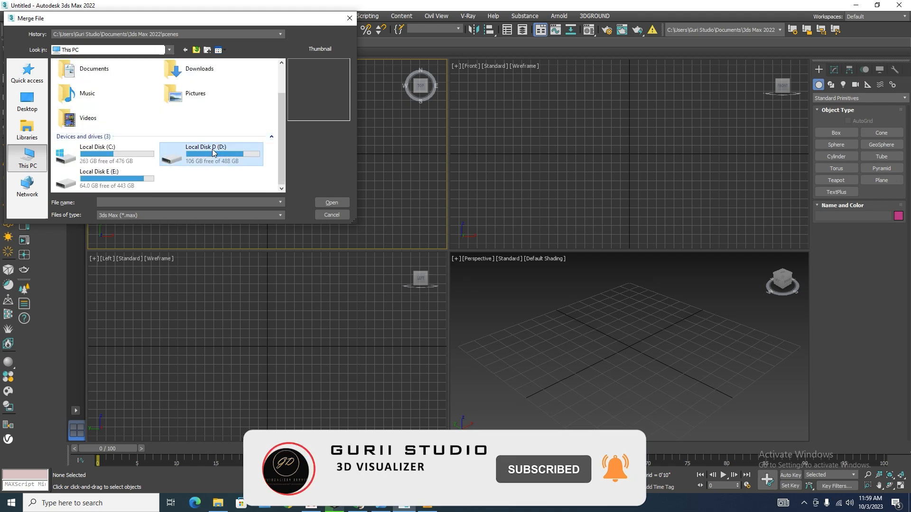
double_click(212, 149)
double_click(92, 124)
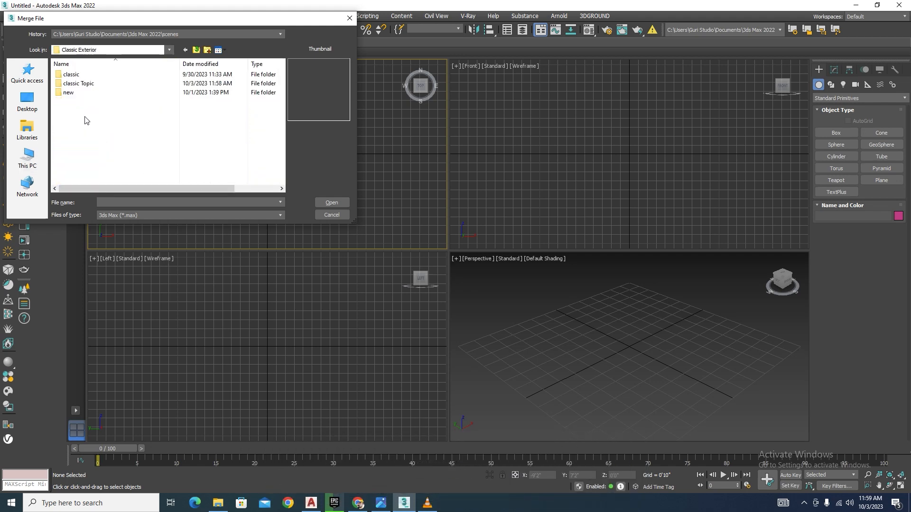
double_click(79, 85)
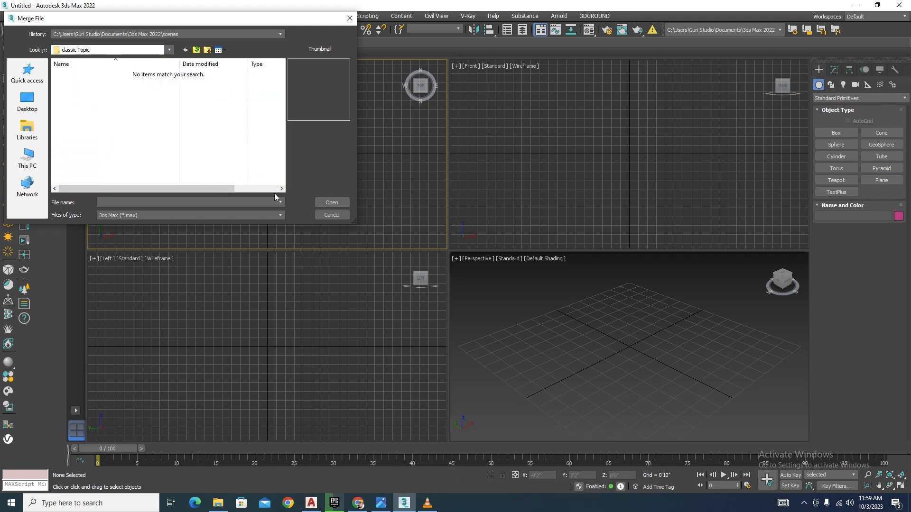
List all file types and open the drawing "2d plan.dwg" for import.
click(277, 215)
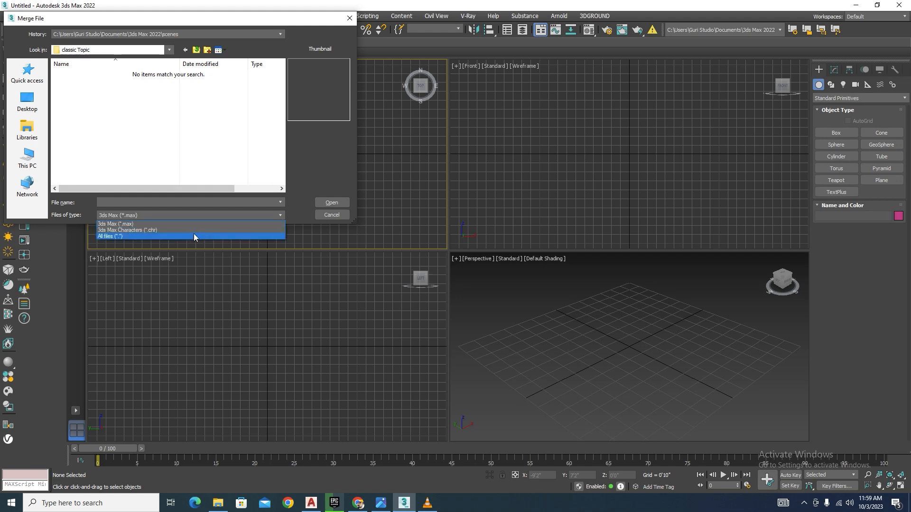
click(109, 236)
click(78, 75)
click(331, 202)
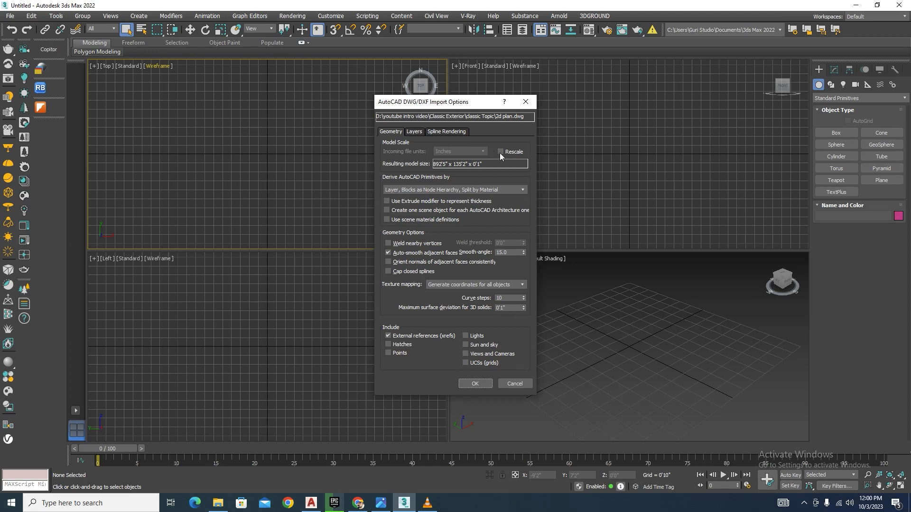
Import the drawing with Rescale enabled, incoming file units in Inches and curve steps set to 100.
click(501, 151)
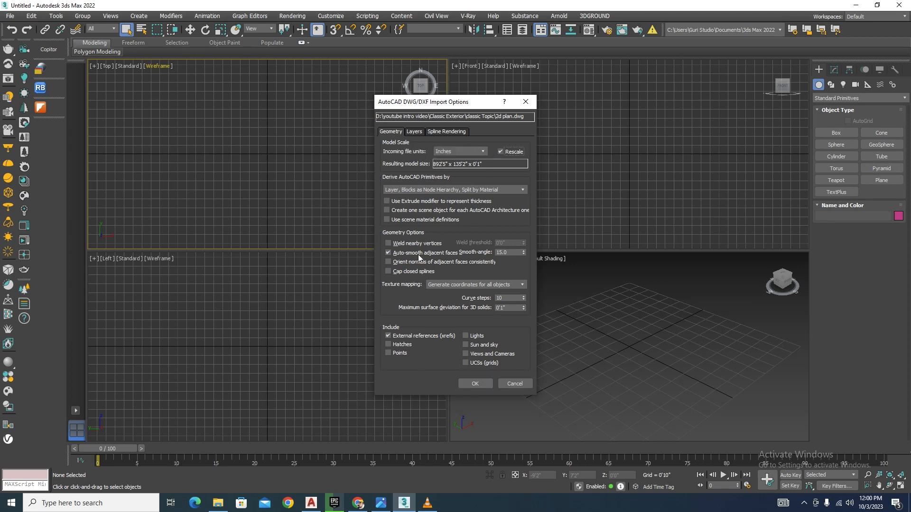
double_click(509, 298)
text(100)
key(Return)
click(475, 384)
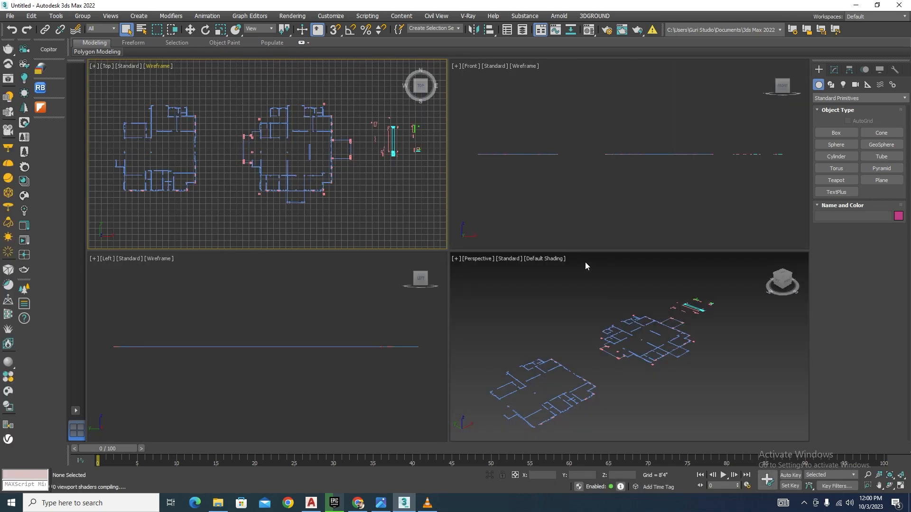
Select all imported plan shapes in the maximized Top view and clone them along X beside the originals as one Copy.
scroll(328, 161, down, 3)
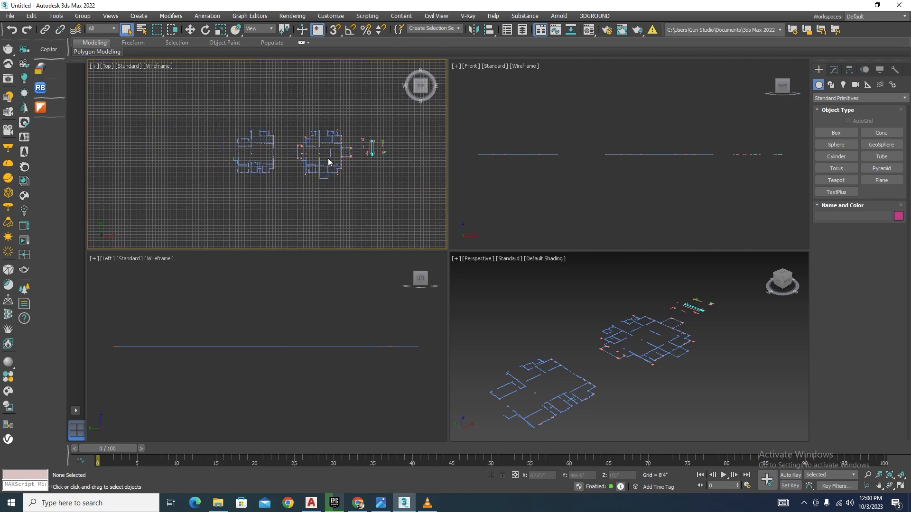
scroll(361, 135, down, 2)
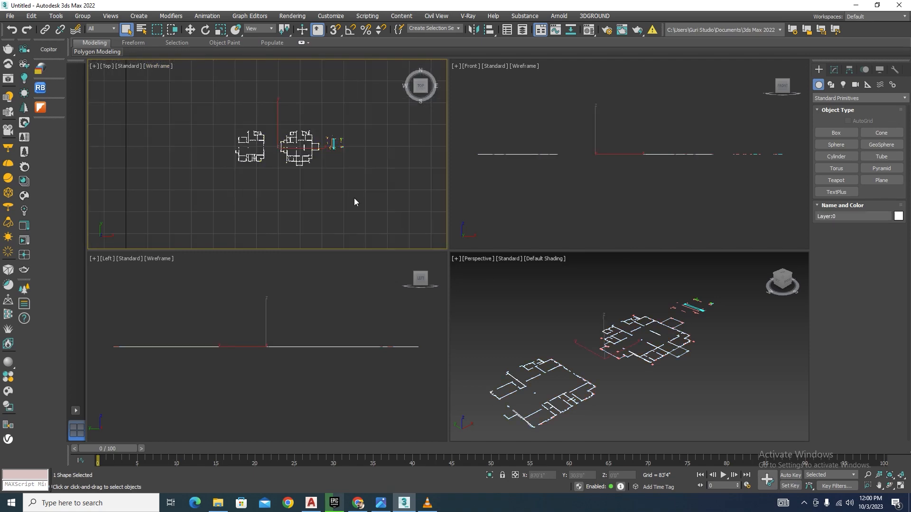
drag(91, 210, 91, 210)
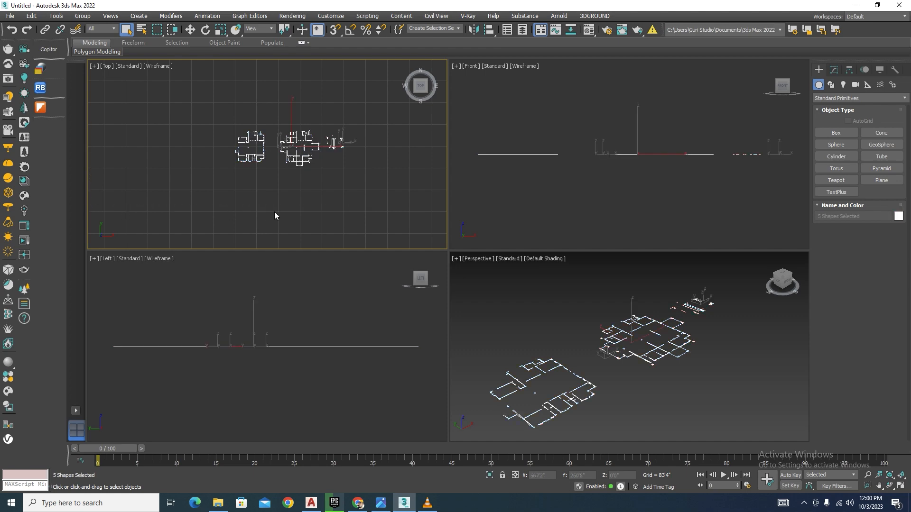
key(alt+w)
scroll(717, 186, down, 2)
key(w)
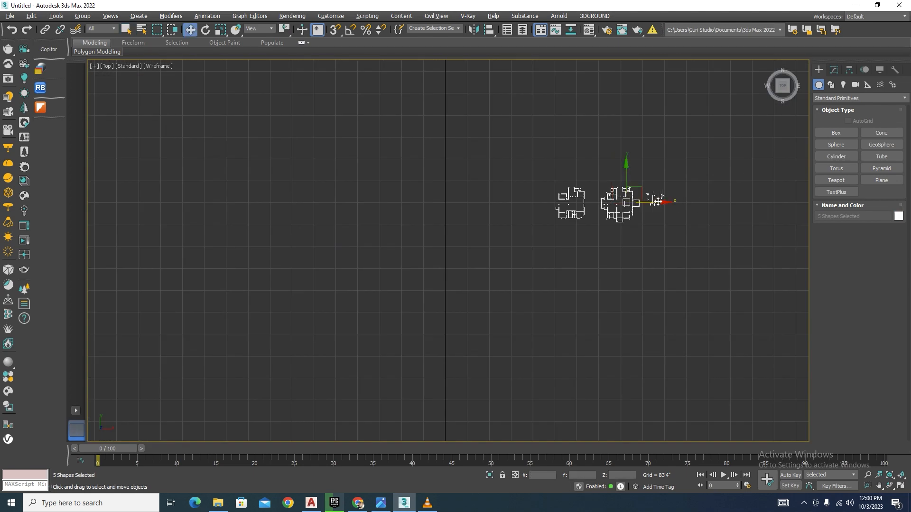
shift+drag(633, 195, 474, 194)
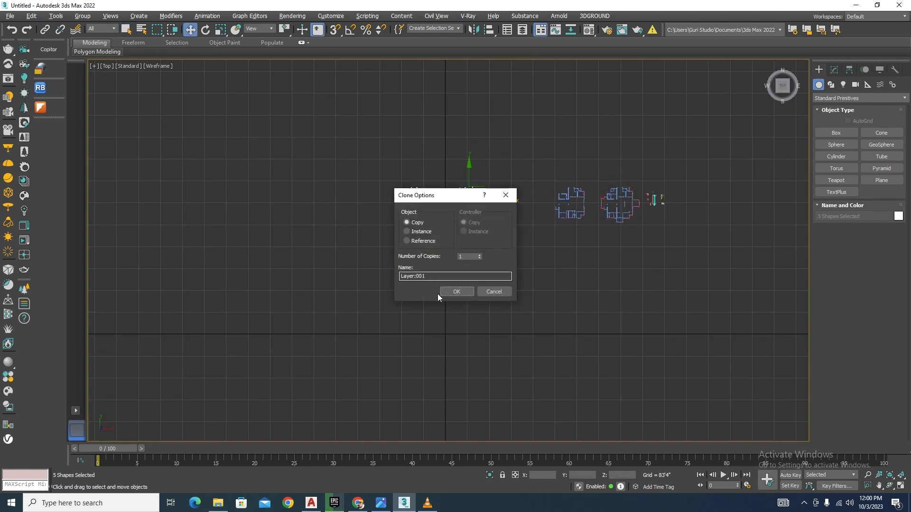
click(456, 291)
Deselect the shapes and examine the original and copied plan sets side by side.
scroll(484, 253, up, 3)
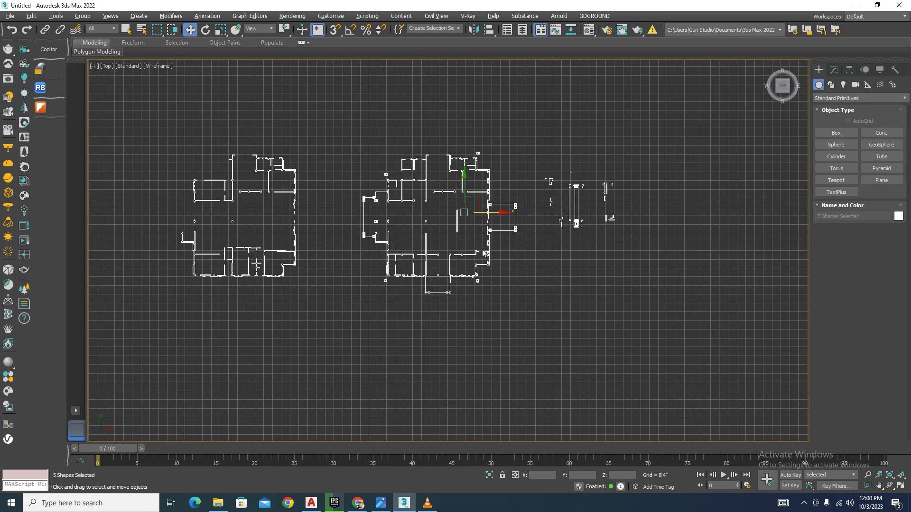
click(527, 271)
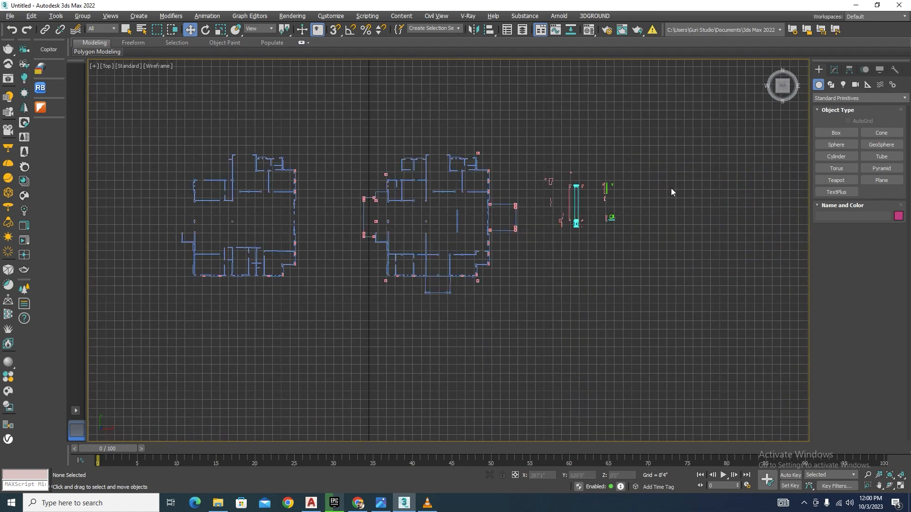
scroll(520, 185, down, 5)
middle_drag(757, 165, 609, 201)
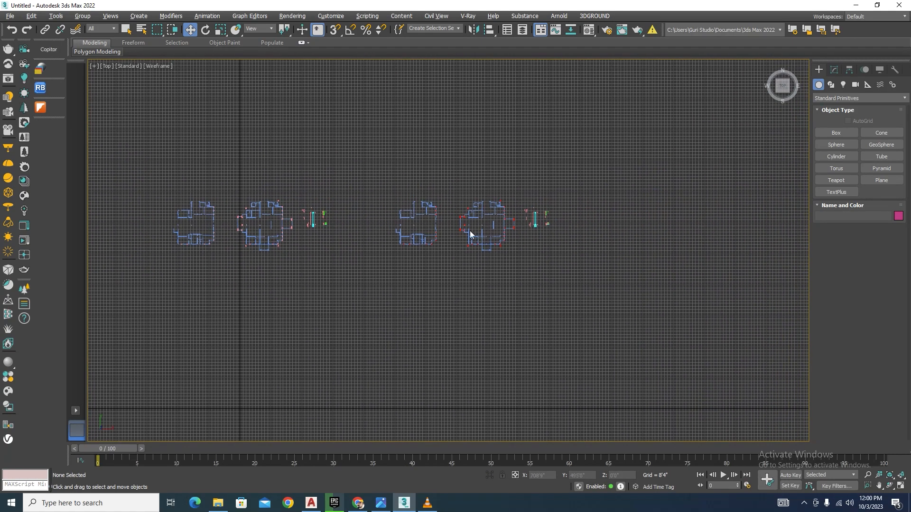
scroll(469, 231, up, 3)
scroll(682, 240, down, 3)
scroll(624, 234, up, 5)
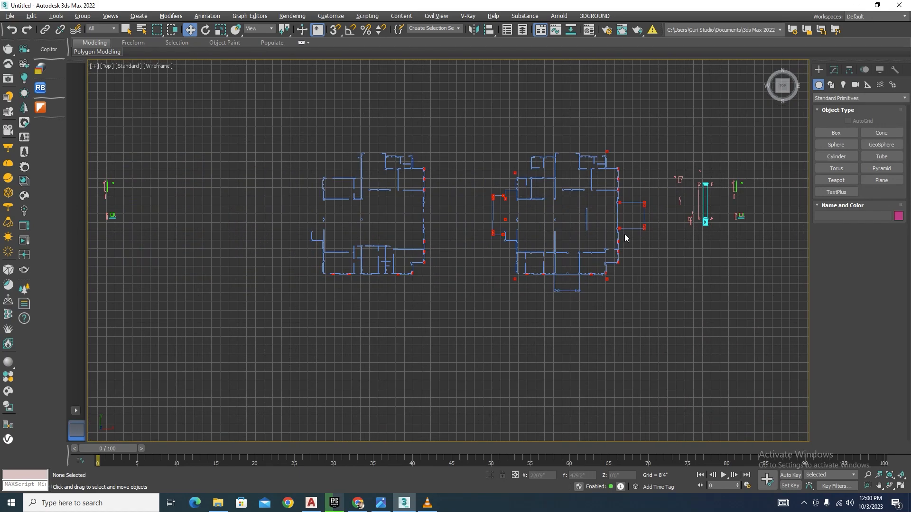
scroll(624, 236, down, 4)
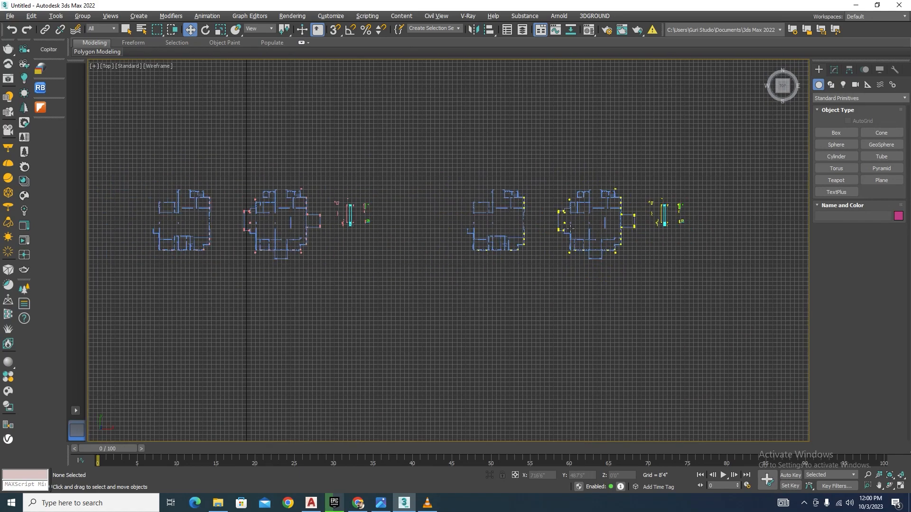
scroll(228, 226, up, 3)
middle_drag(399, 270, 499, 299)
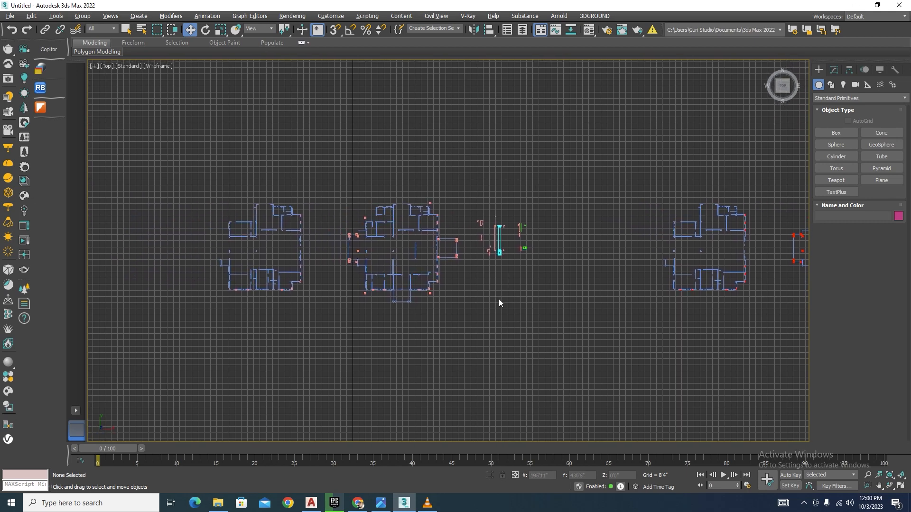
Save the scene as "3d file" in the classic Topic folder inside Classic Exterior on drive D.
key(ctrl+s)
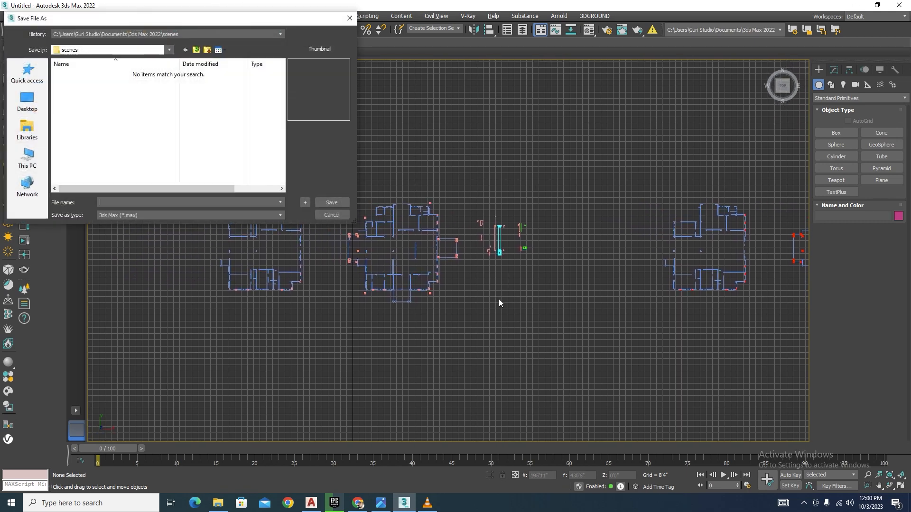
click(27, 159)
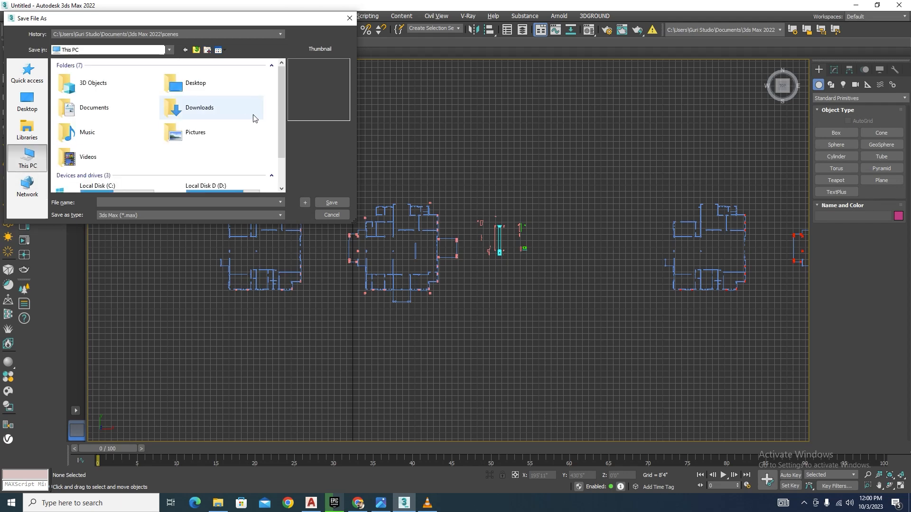
scroll(284, 124, down, 2)
double_click(202, 148)
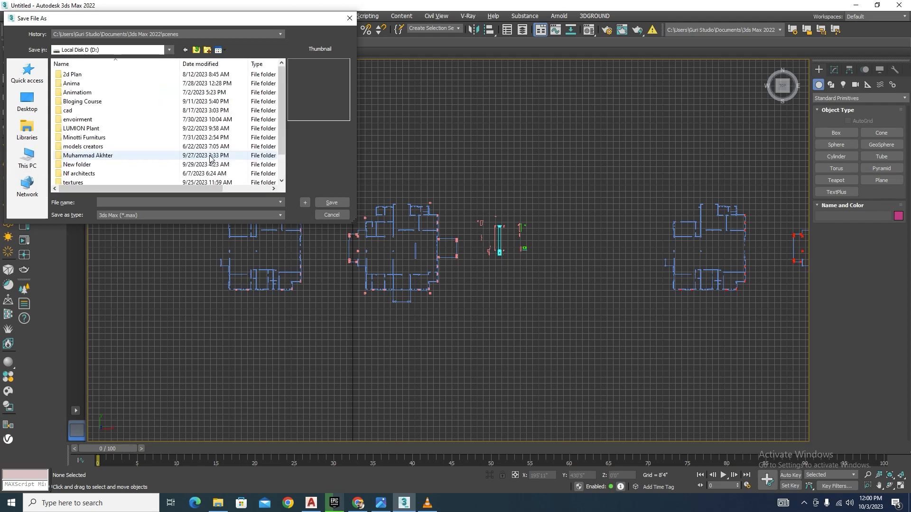
double_click(87, 165)
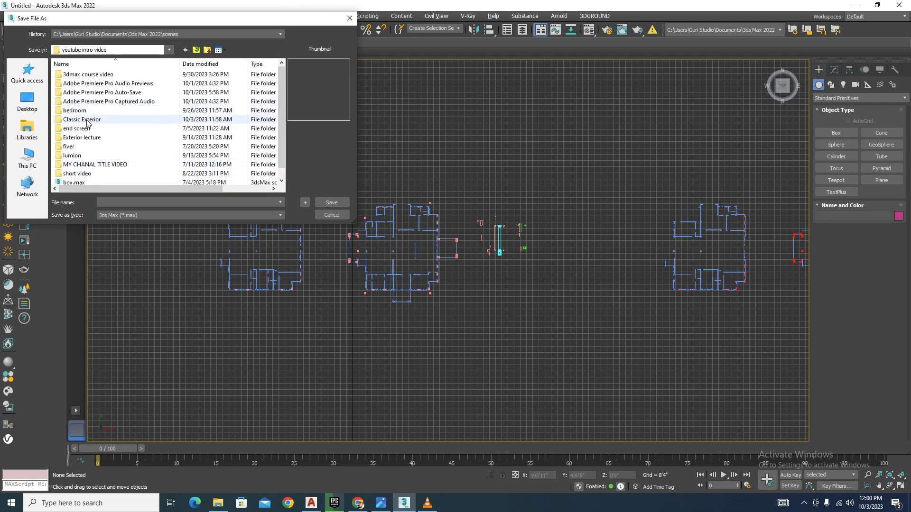
click(86, 121)
double_click(87, 121)
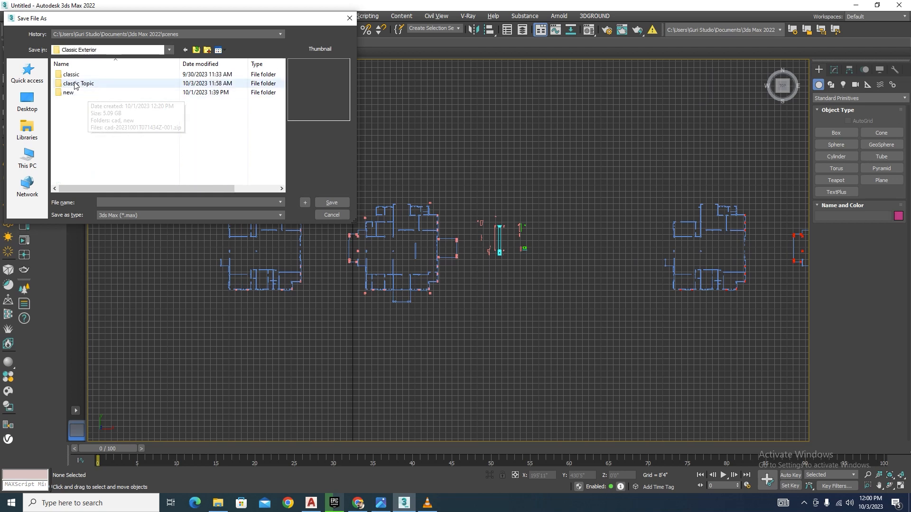
double_click(90, 87)
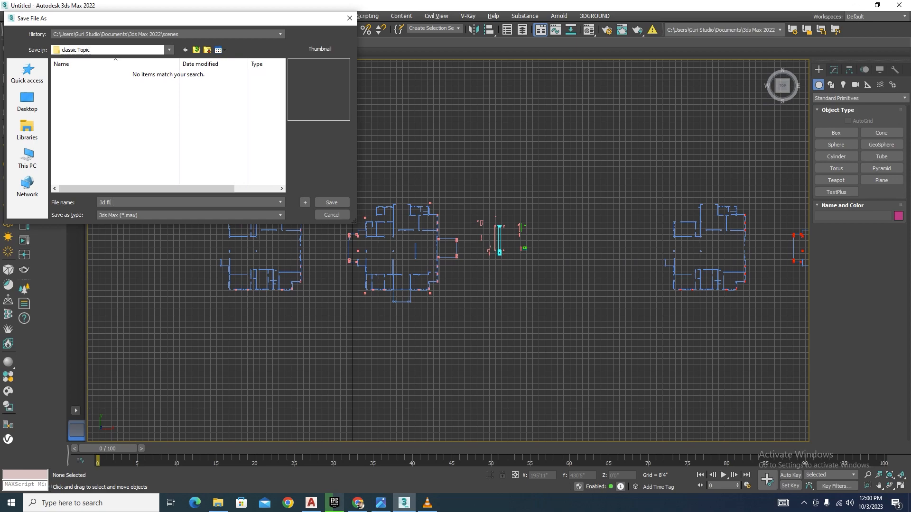
click(340, 204)
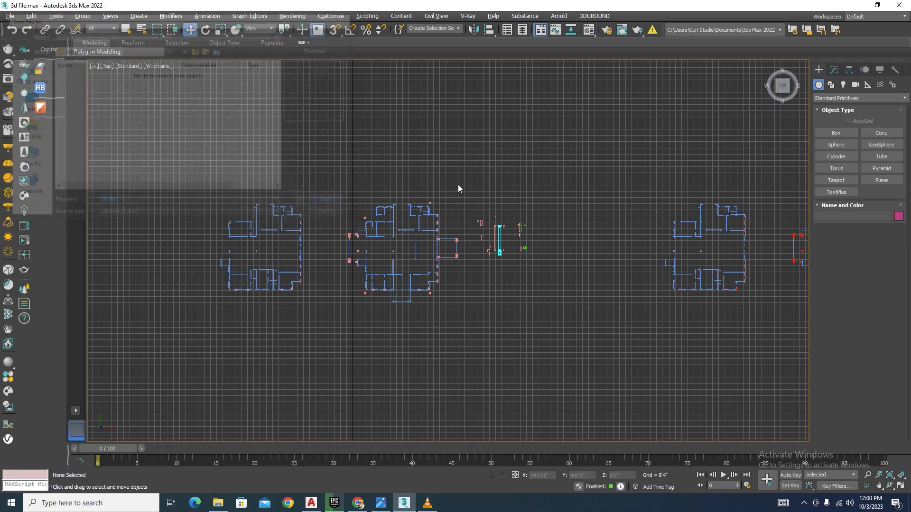
Select the copied wall-line shape and enter its Spline sub-object level for editing.
scroll(477, 166, down, 4)
scroll(405, 207, up, 4)
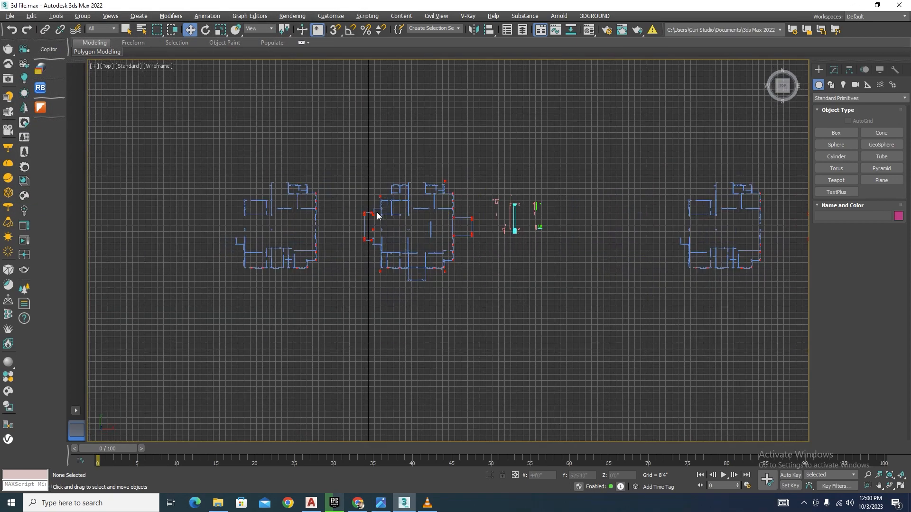
scroll(358, 208, down, 2)
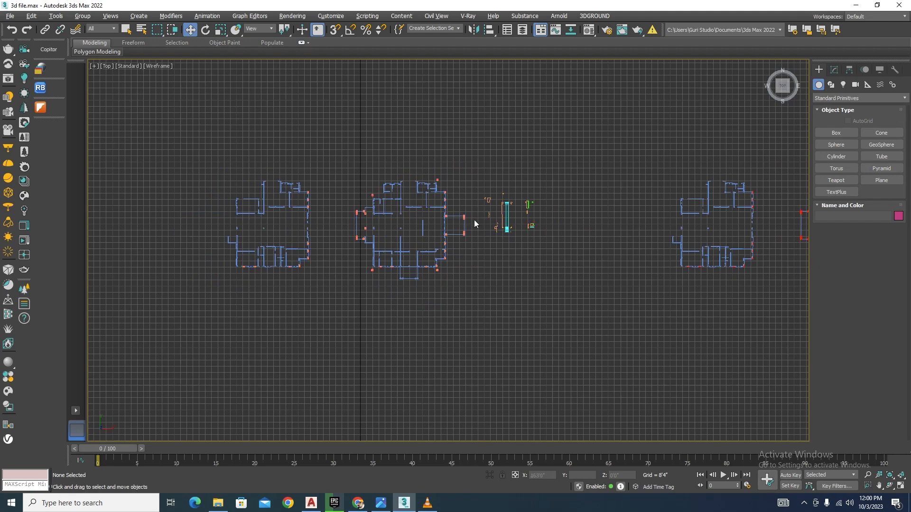
scroll(472, 233, up, 2)
click(473, 254)
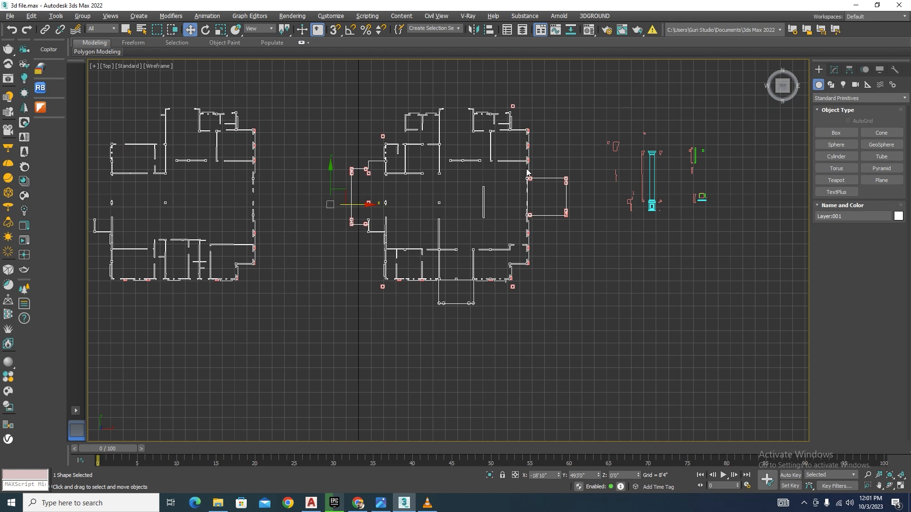
click(834, 69)
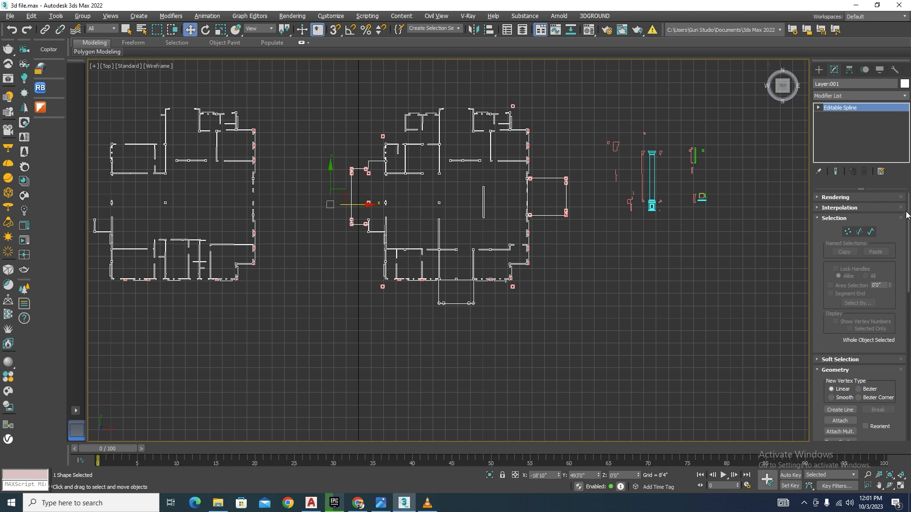
scroll(859, 285, down, 10)
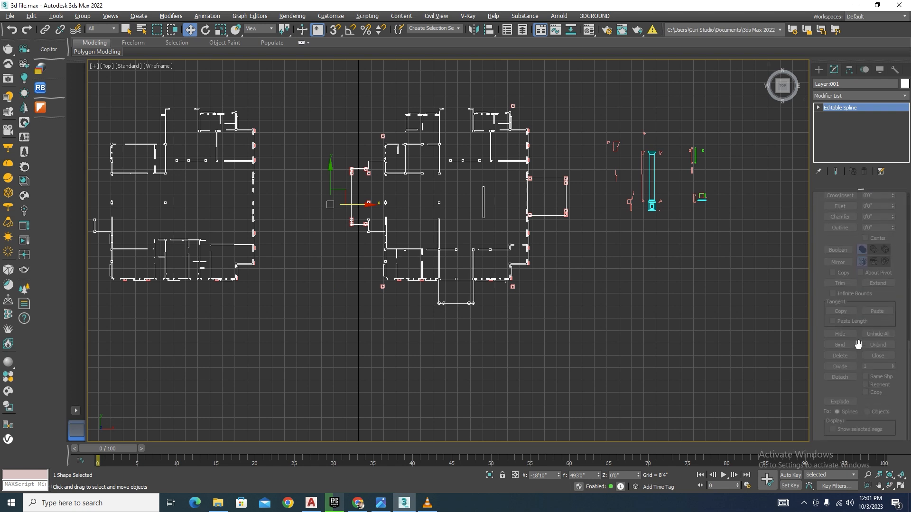
click(818, 108)
click(836, 132)
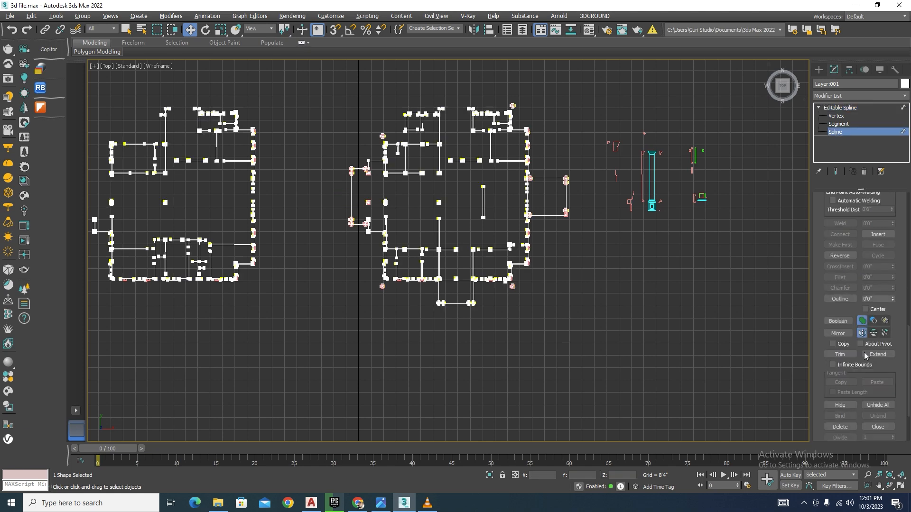
Select all wall splines of the left floor plan, detach them as a separate shape, and deselect everything.
scroll(604, 176, down, 2)
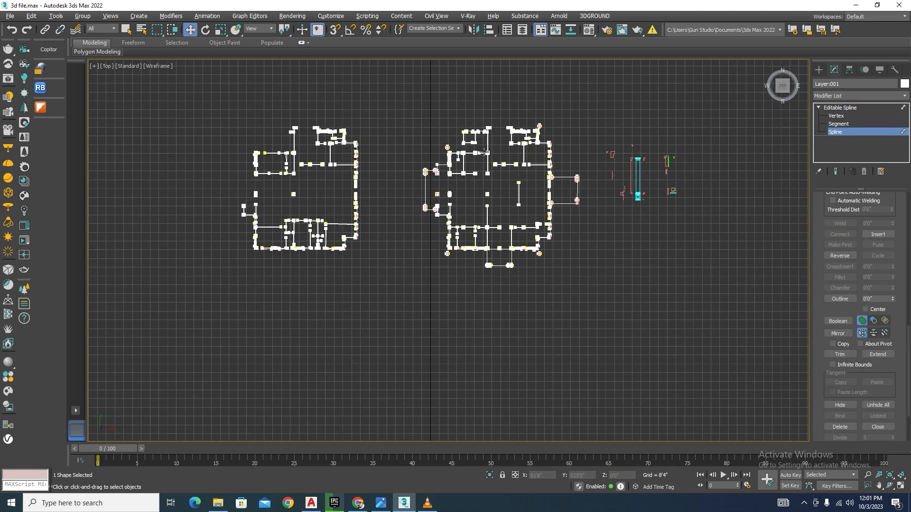
scroll(348, 140, up, 2)
drag(409, 87, 149, 388)
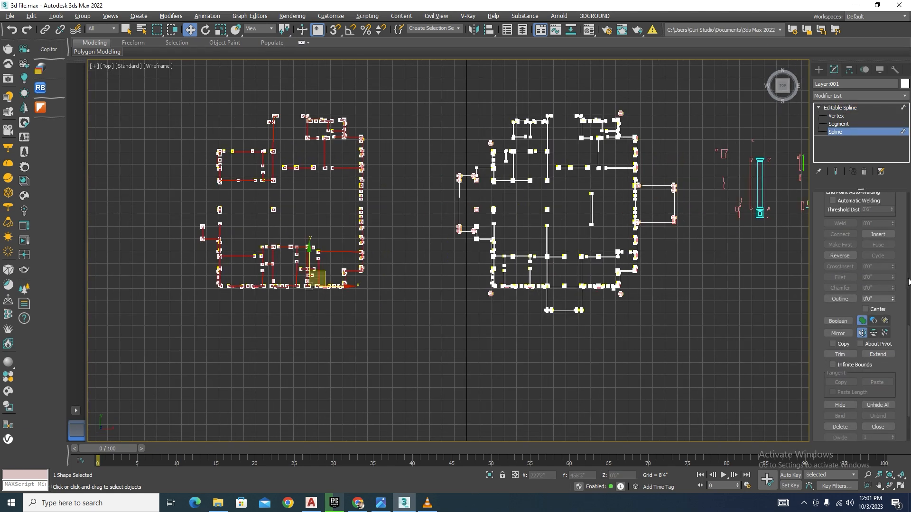
scroll(854, 387, down, 3)
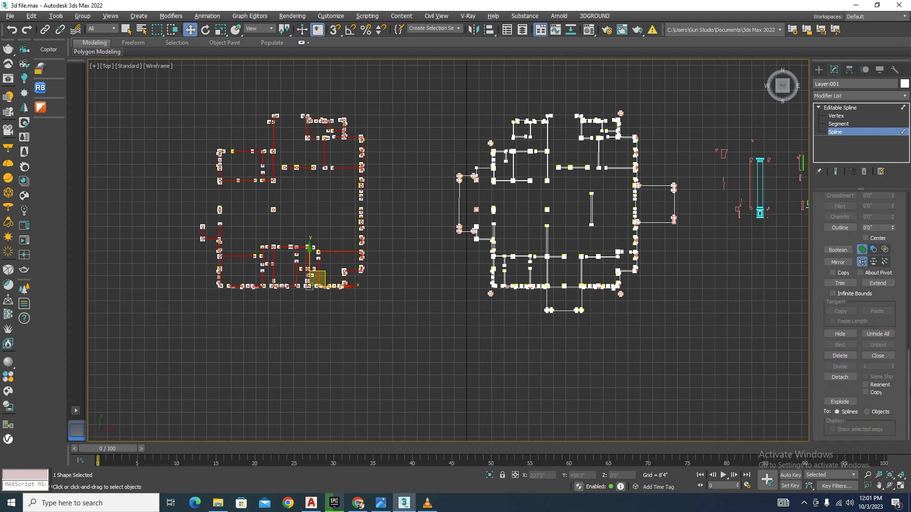
click(840, 376)
click(485, 256)
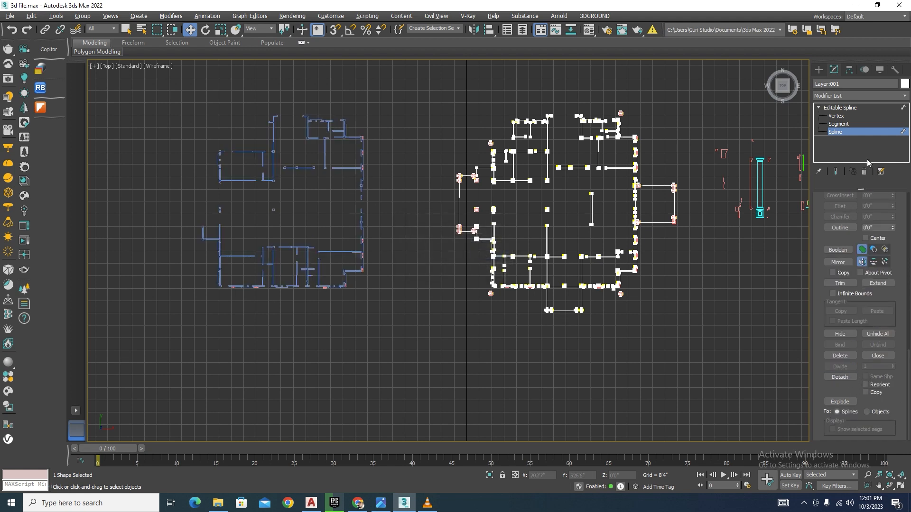
click(351, 232)
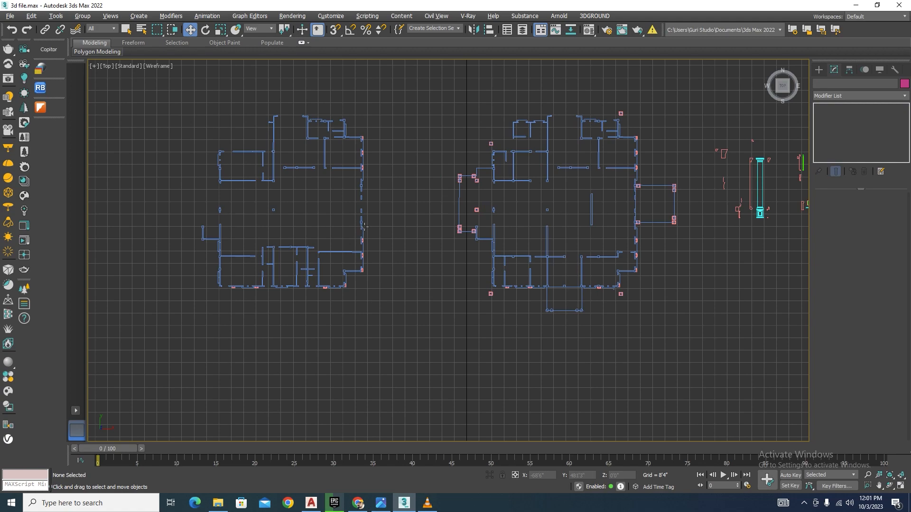
Detach the left floor plan's pilaster splines from the Layer:A-ELEV-003 shape as a separate shape and leave Spline level.
click(364, 227)
scroll(357, 250, up, 6)
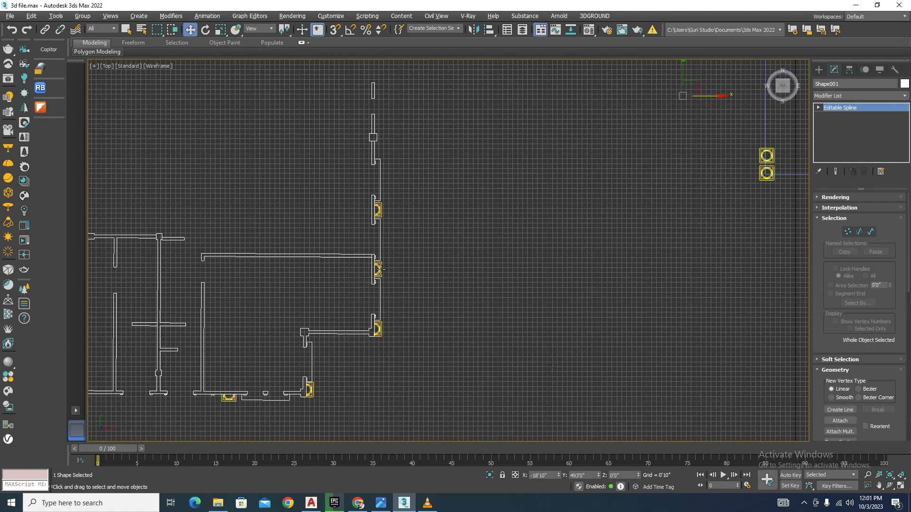
click(382, 270)
scroll(338, 247, down, 6)
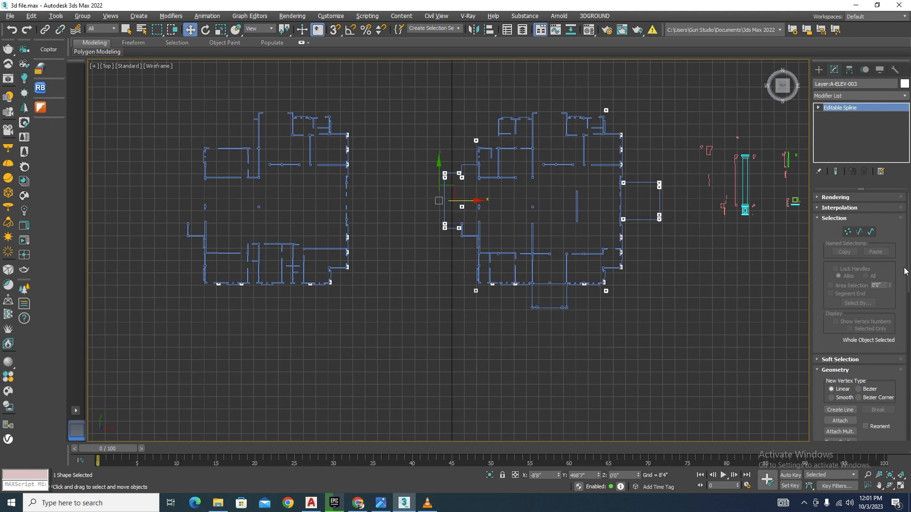
mouse_move(909, 275)
mouse_down()
mouse_move(909, 419)
mouse_move(903, 261)
mouse_up()
click(870, 232)
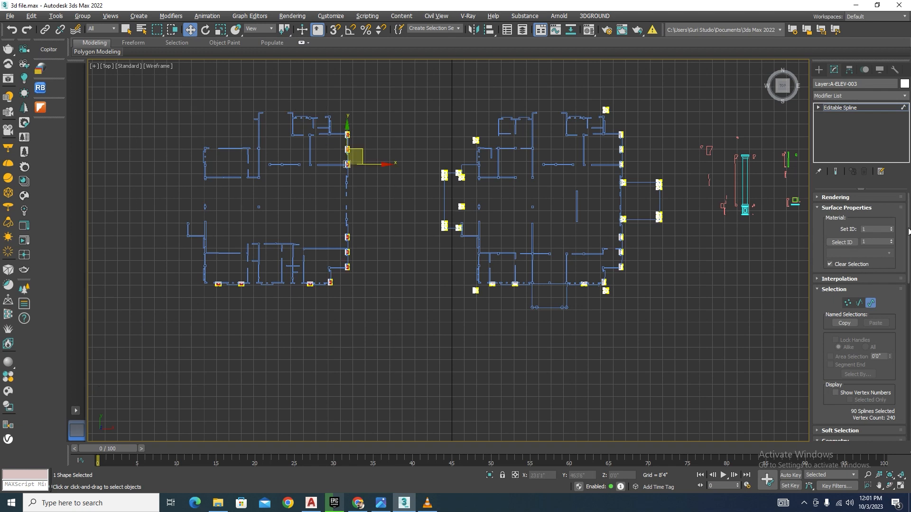
scroll(889, 291, down, 10)
click(840, 377)
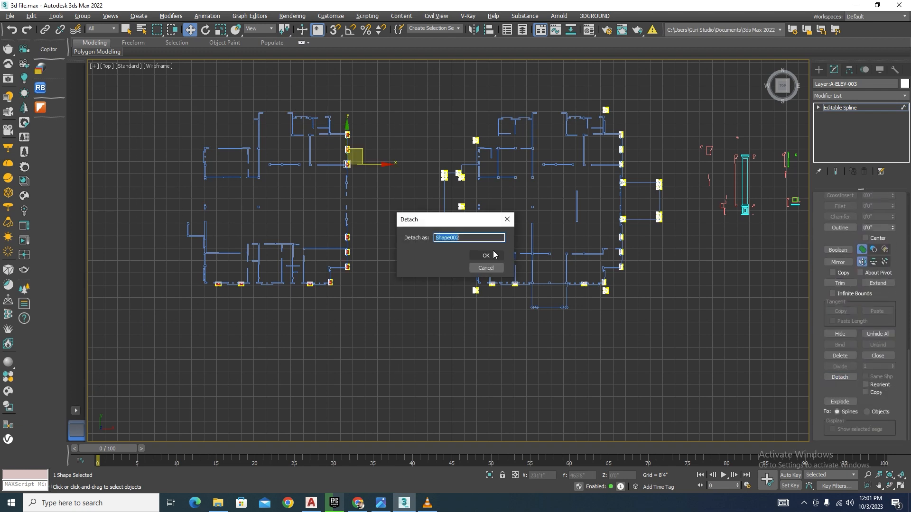
click(488, 258)
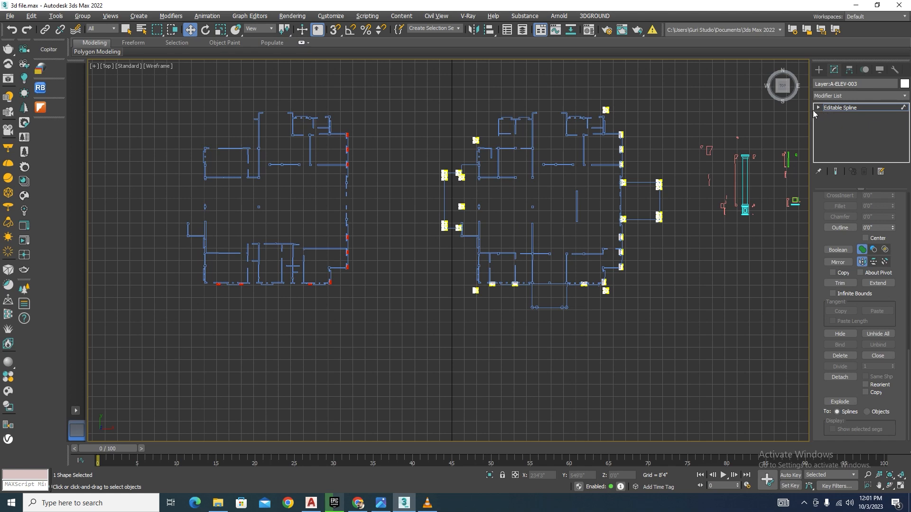
click(818, 108)
click(844, 130)
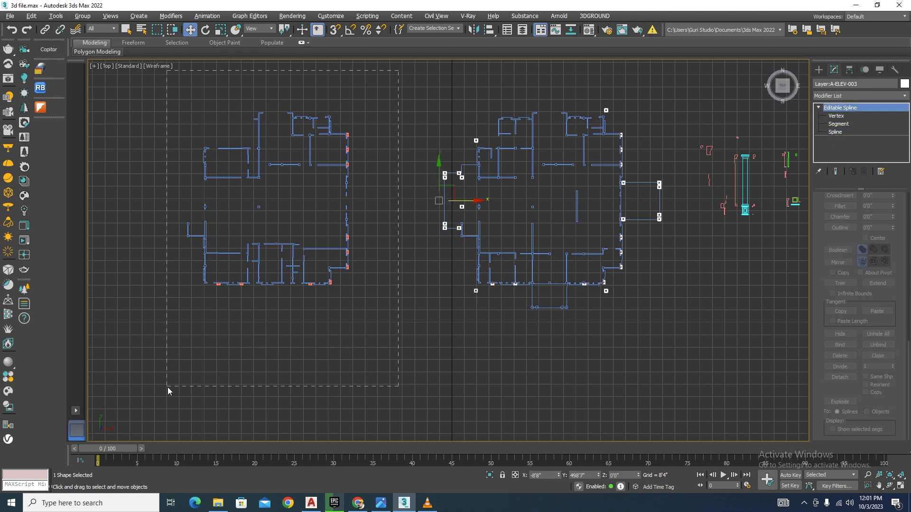
Try to move the left floor plan's three shapes along X away from the other plan.
drag(167, 387, 167, 387)
scroll(342, 249, down, 5)
scroll(367, 248, up, 3)
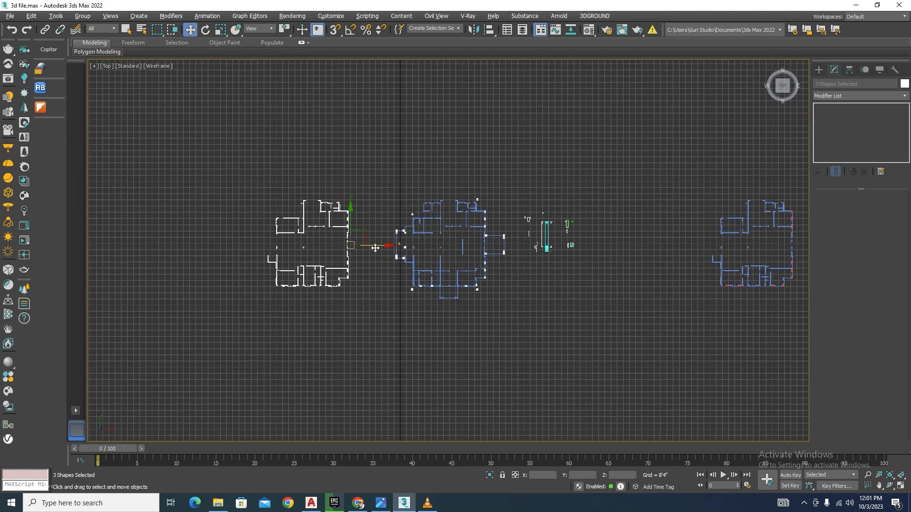
drag(375, 247, 173, 243)
scroll(285, 237, up, 5)
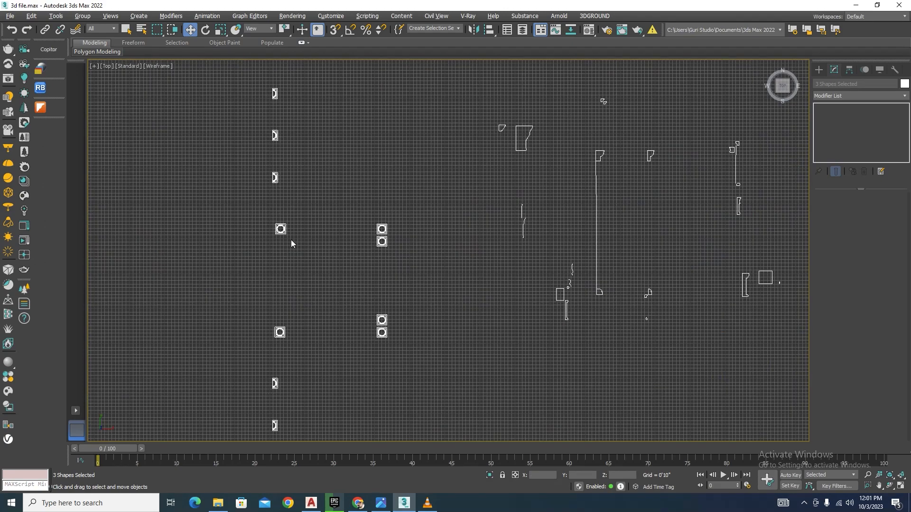
scroll(410, 228, down, 3)
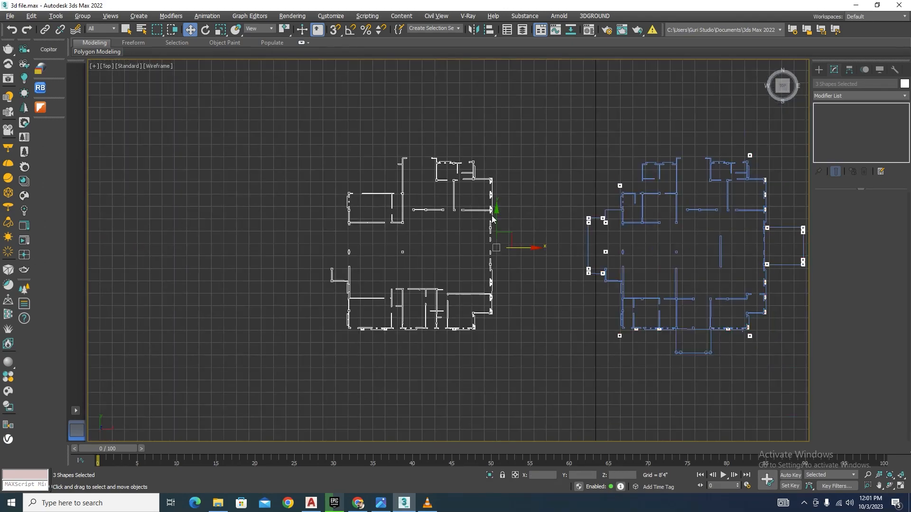
Clear the selection and select the Layer:01-CROSS001 column shape that spans both floor plans and the detail drawings.
click(517, 301)
scroll(502, 274, up, 2)
scroll(502, 271, up, 2)
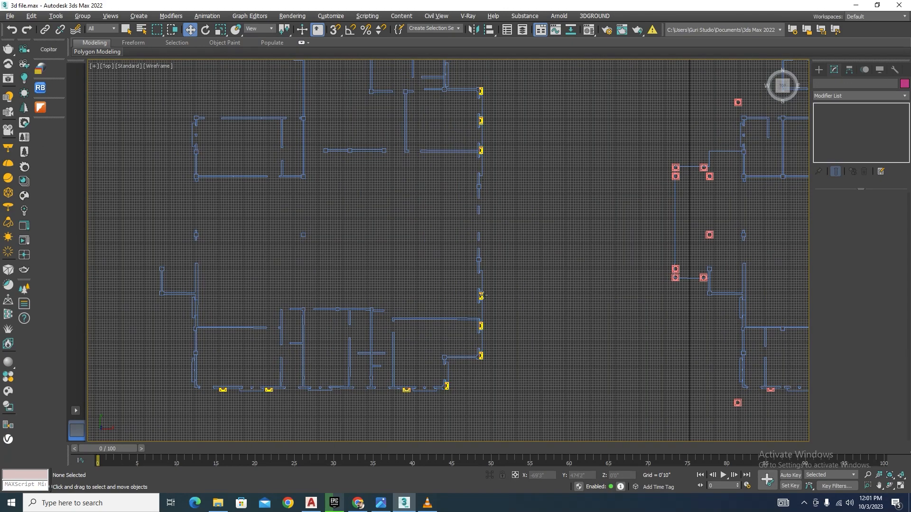
click(481, 294)
scroll(372, 265, down, 4)
click(507, 292)
scroll(516, 277, up, 4)
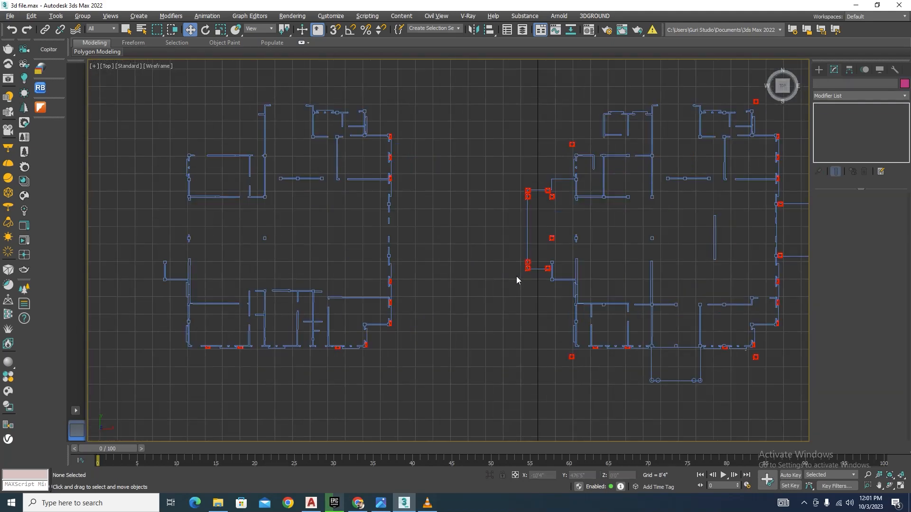
click(536, 257)
scroll(512, 240, down, 3)
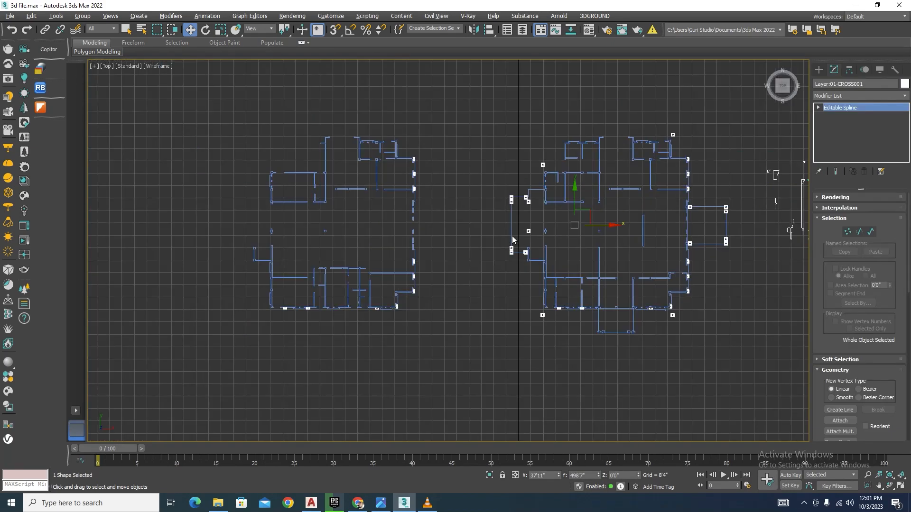
Detach the right floor plan's and detail drawings' splines from the Layer:01-CROSS001 shape as a separate shape, and deselect it.
click(870, 231)
scroll(477, 164, down, 4)
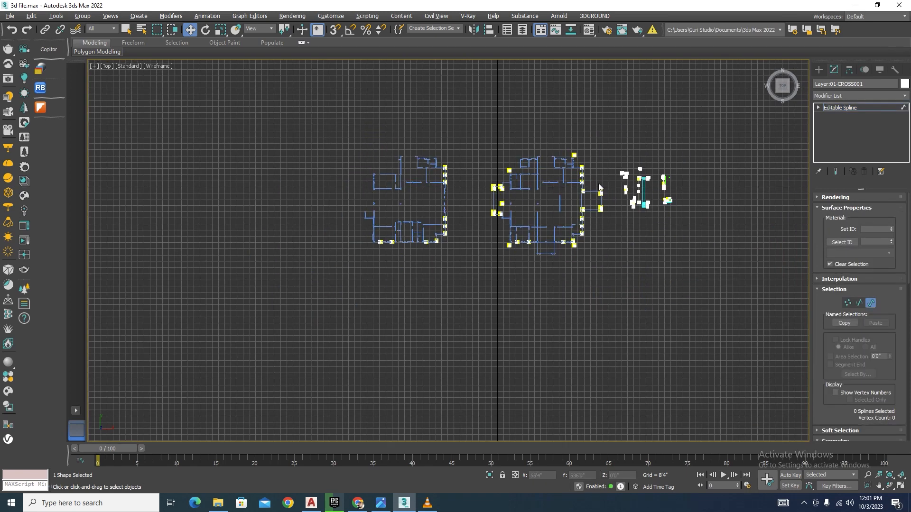
scroll(659, 174, up, 4)
scroll(428, 157, down, 2)
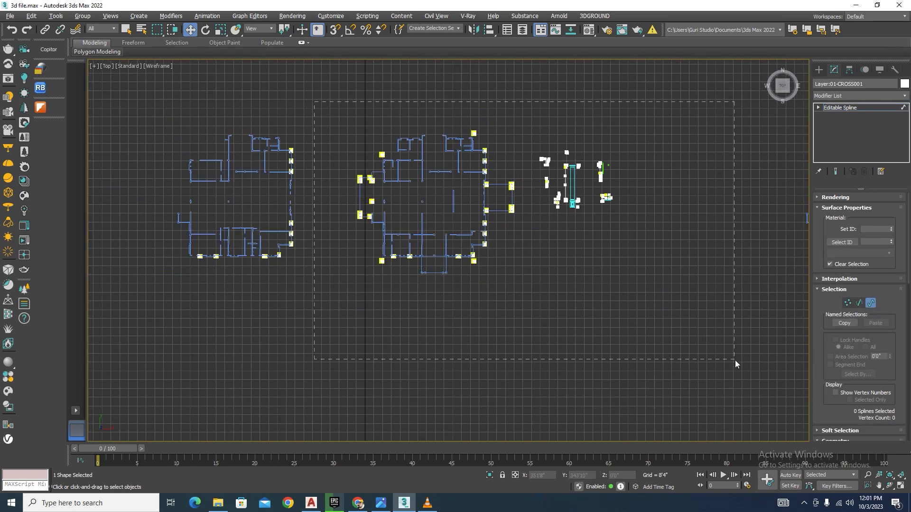
drag(735, 360, 736, 359)
drag(908, 237, 908, 406)
click(839, 390)
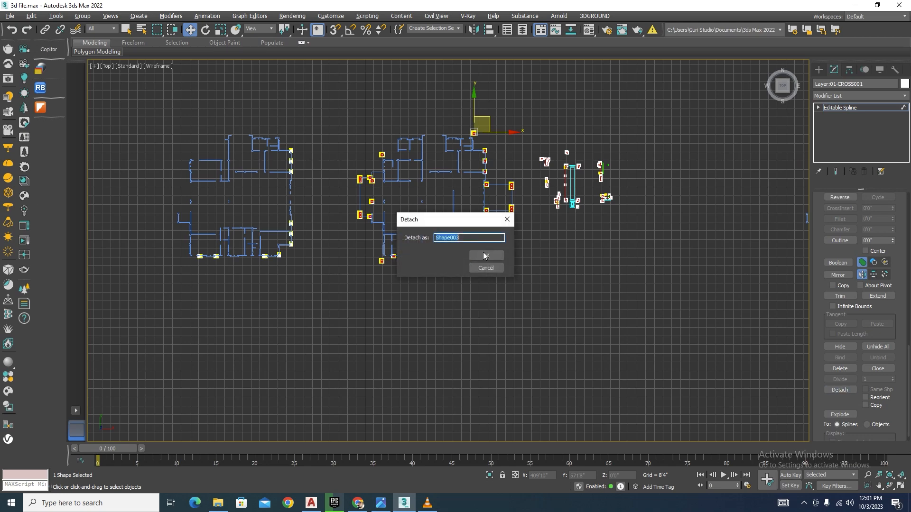
click(485, 256)
click(817, 108)
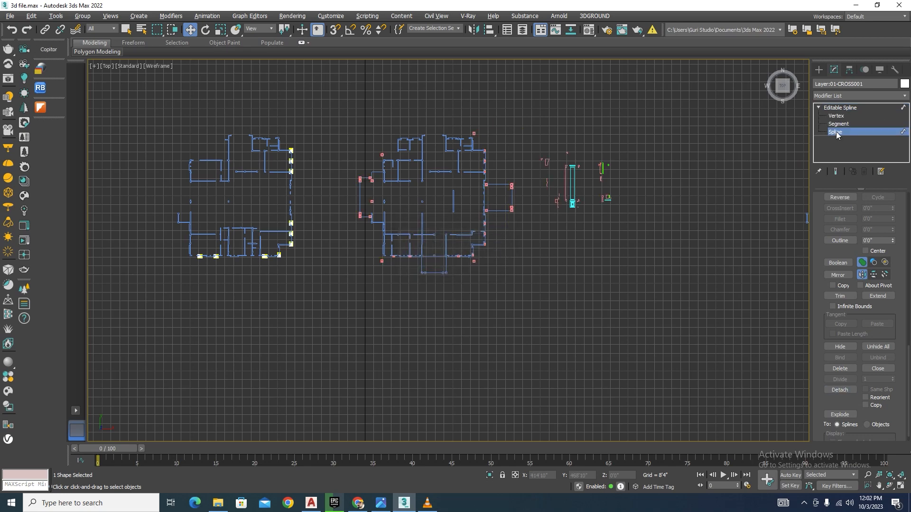
click(836, 132)
click(339, 175)
Select the left floor plan's three shapes, move them along X well away from the other plan, and deselect them.
scroll(298, 182, up, 6)
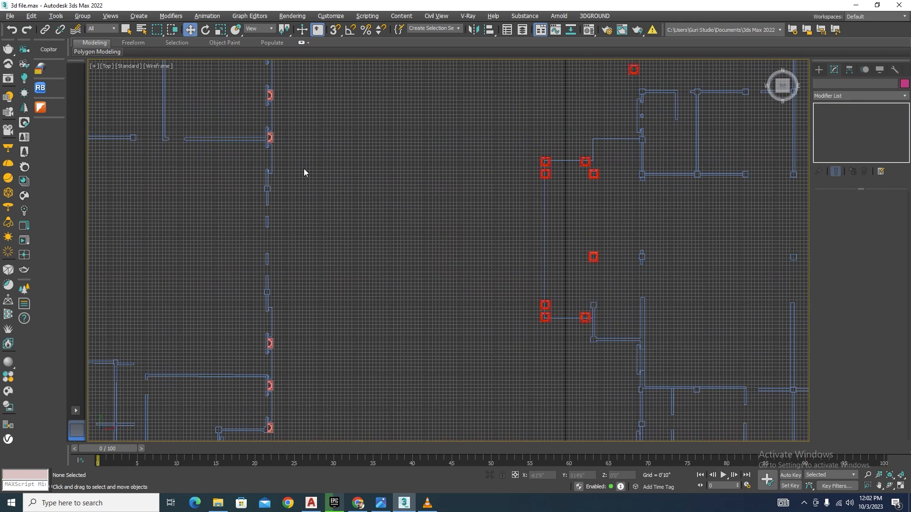
click(271, 138)
scroll(398, 162, down, 6)
click(397, 164)
drag(368, 92, 340, 198)
scroll(635, 174, down, 5)
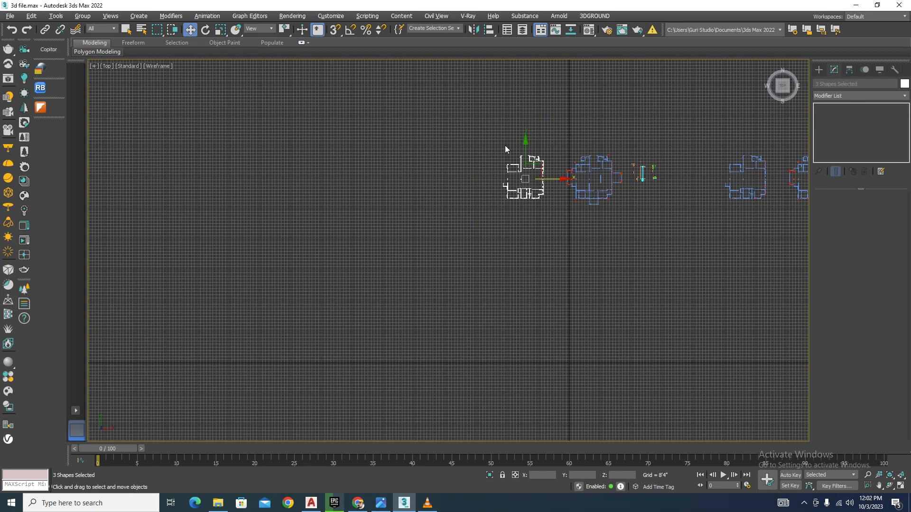
scroll(507, 148, up, 5)
drag(586, 227, 259, 227)
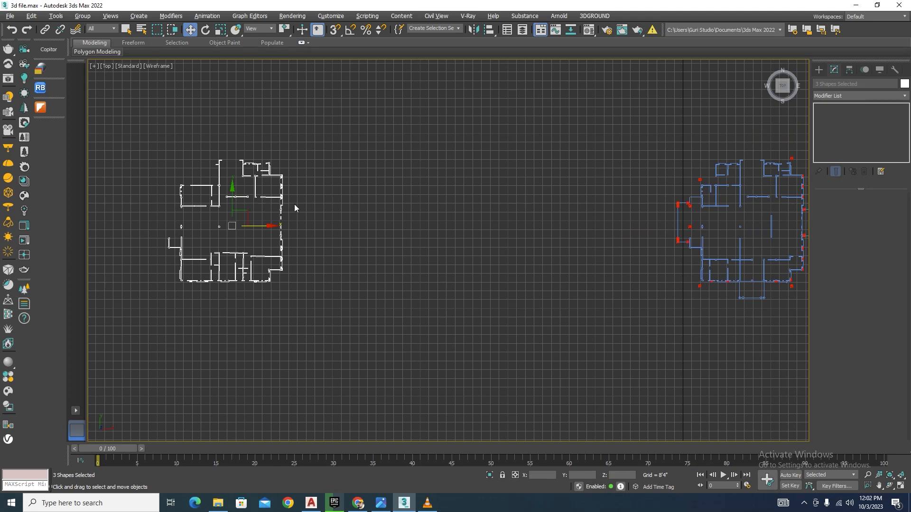
click(313, 227)
Select the Layer:A-ELEV-003 column shape on the right floor plan and hide it.
scroll(288, 214, down, 2)
scroll(610, 199, up, 4)
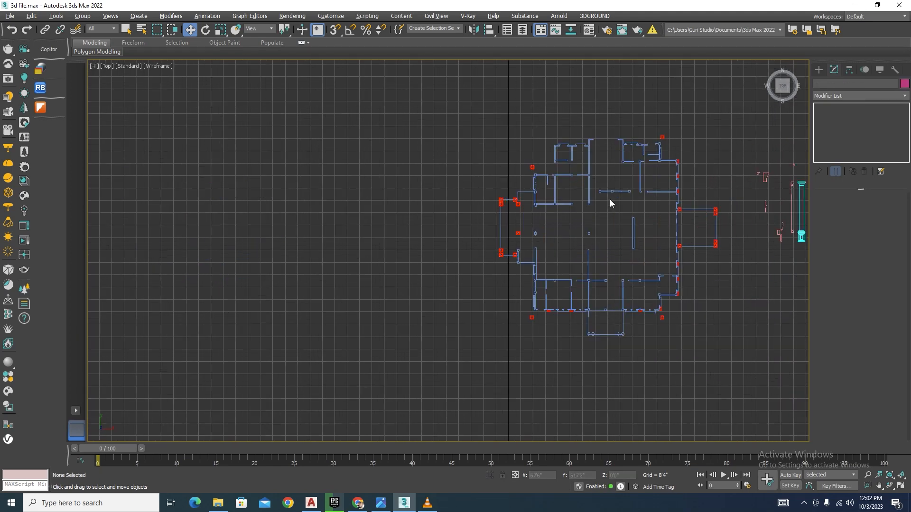
scroll(660, 190, down, 3)
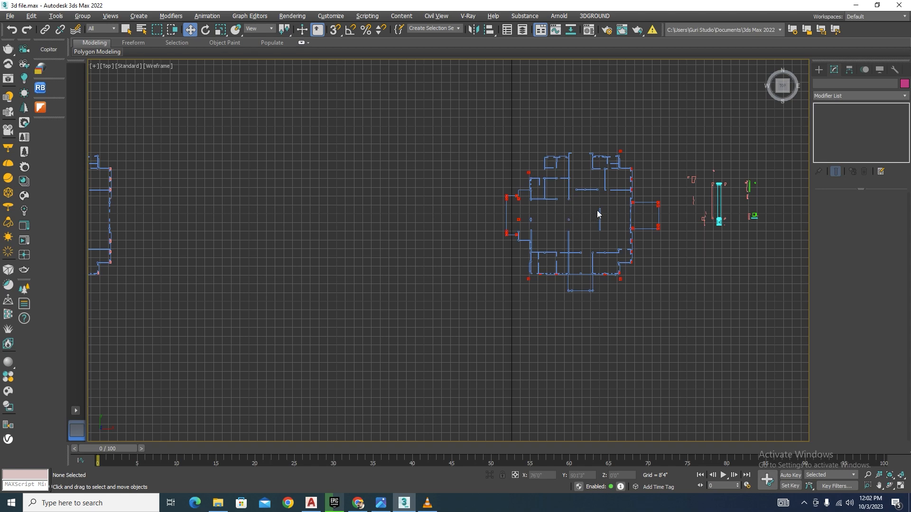
scroll(642, 206, up, 4)
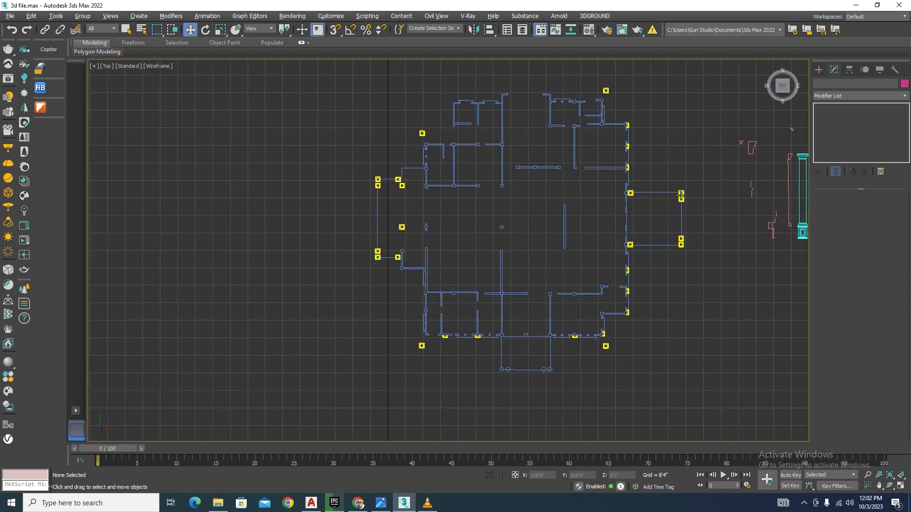
click(681, 194)
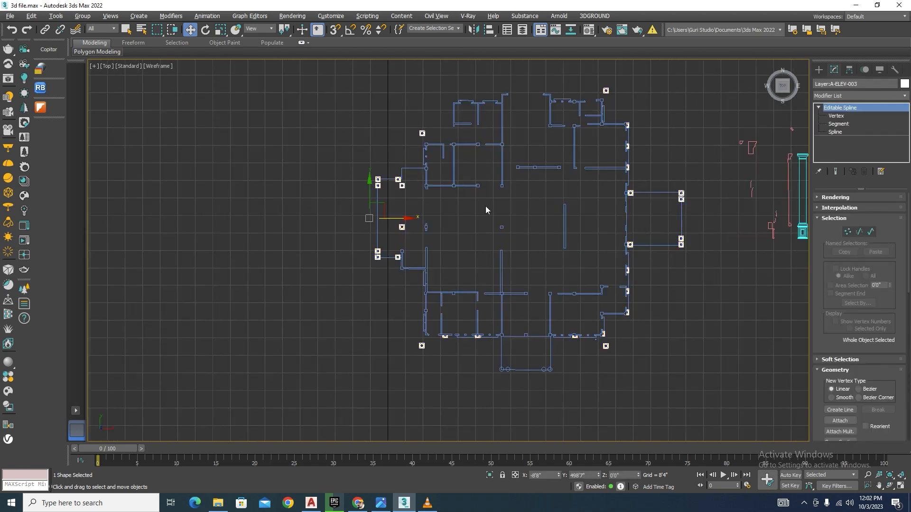
right_click(397, 216)
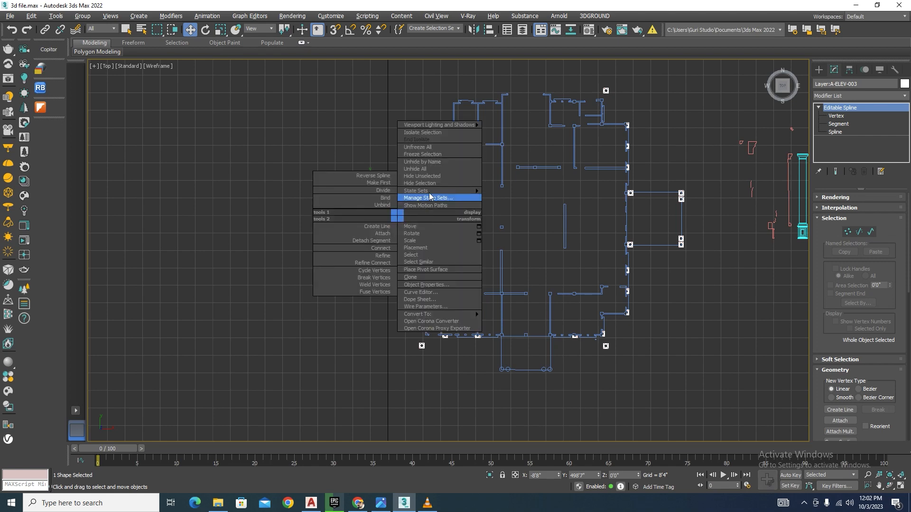
click(421, 184)
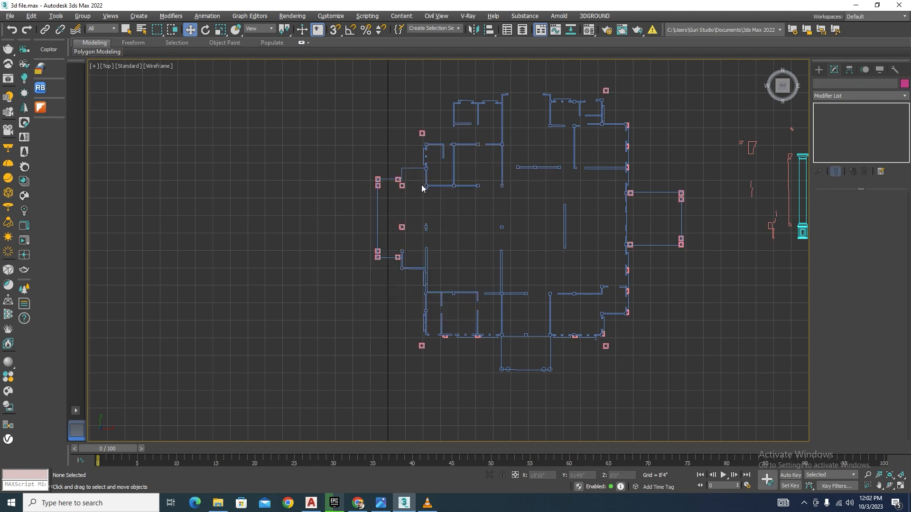
Select the remaining visible column shape on the right floor plan.
scroll(631, 199, up, 6)
click(658, 214)
scroll(565, 213, down, 4)
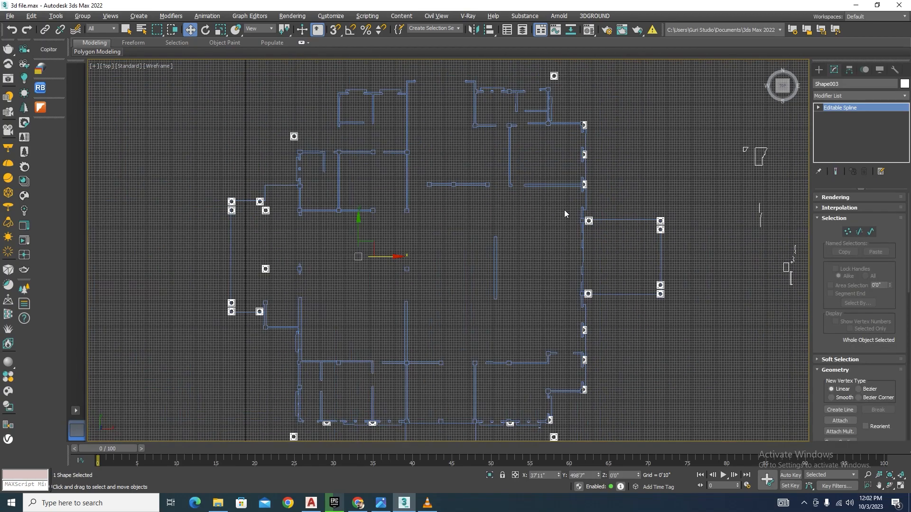
scroll(564, 209, down, 6)
scroll(589, 180, up, 4)
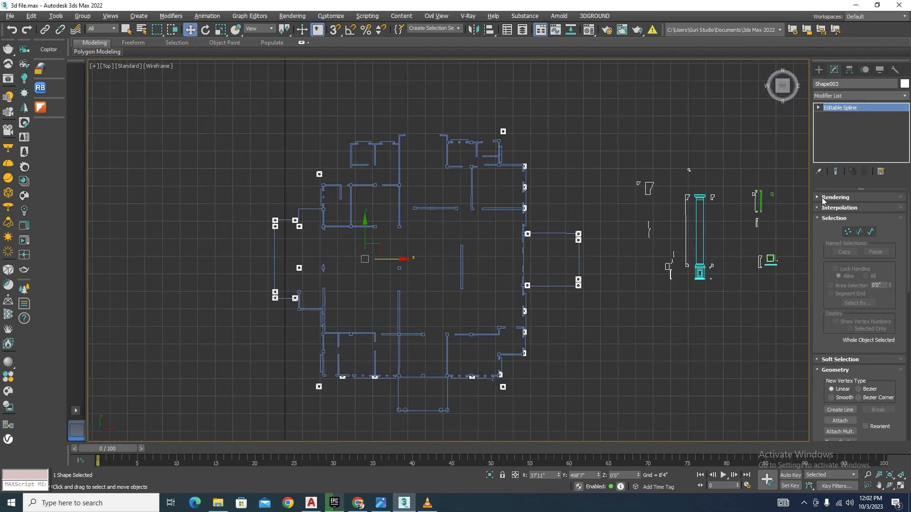
Try to move the selected column shape along X away from the floor plan's walls.
middle_drag(715, 214, 554, 212)
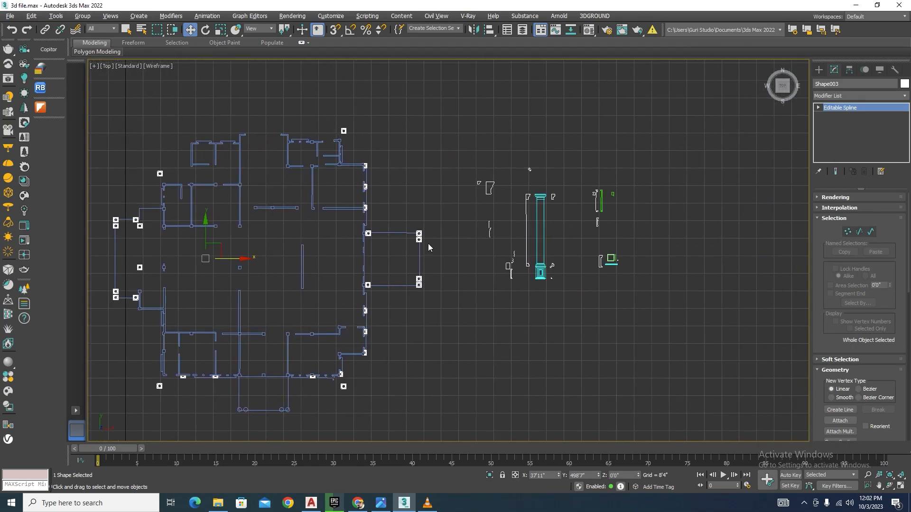
scroll(429, 248, down, 3)
drag(315, 252, 283, 260)
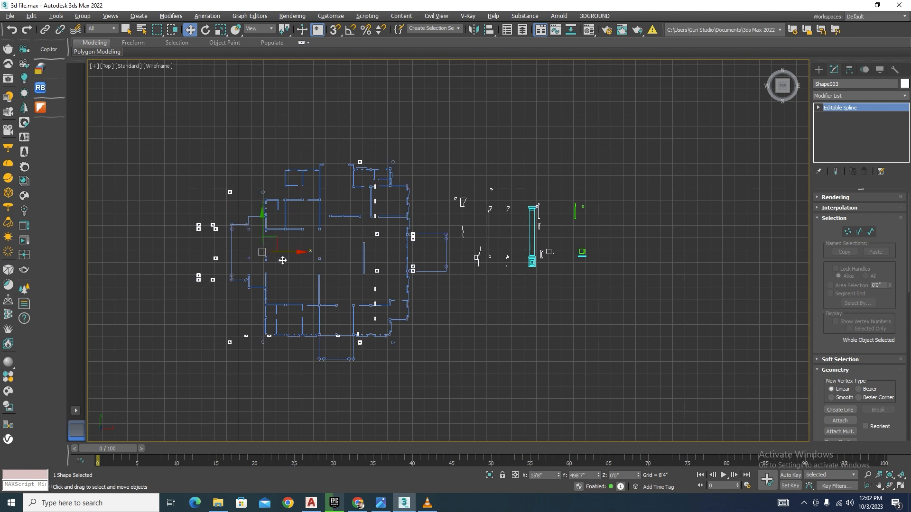
Detach the detail-drawing splines beside the floor plan from the column shape into a separate object, and deselect everything.
click(870, 232)
drag(653, 168, 479, 308)
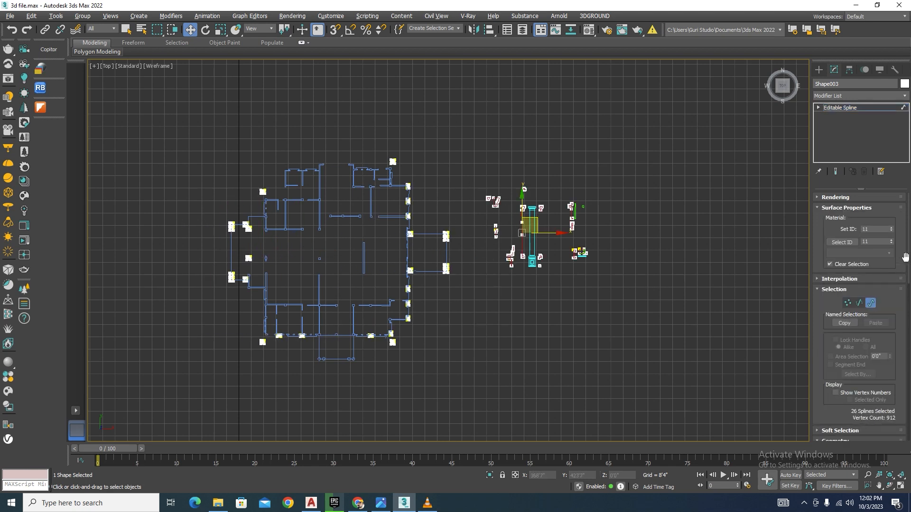
scroll(850, 309, down, 15)
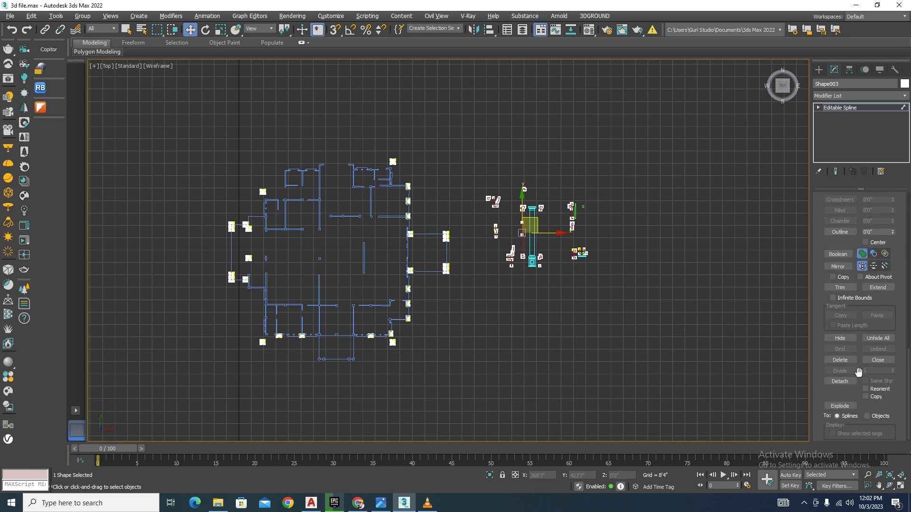
click(844, 382)
click(488, 257)
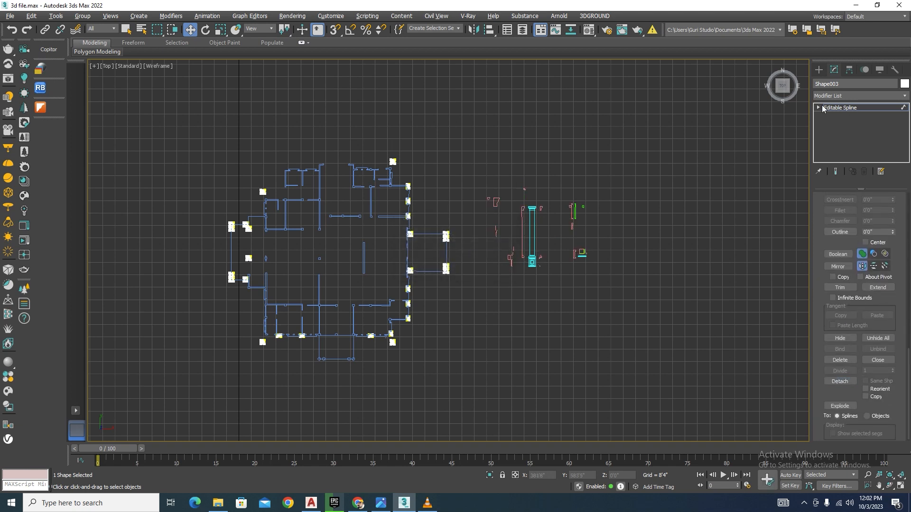
click(819, 107)
click(378, 278)
Check the detached column shape by selecting it on its own, deselect it, and unhide all hidden objects.
scroll(453, 198, up, 5)
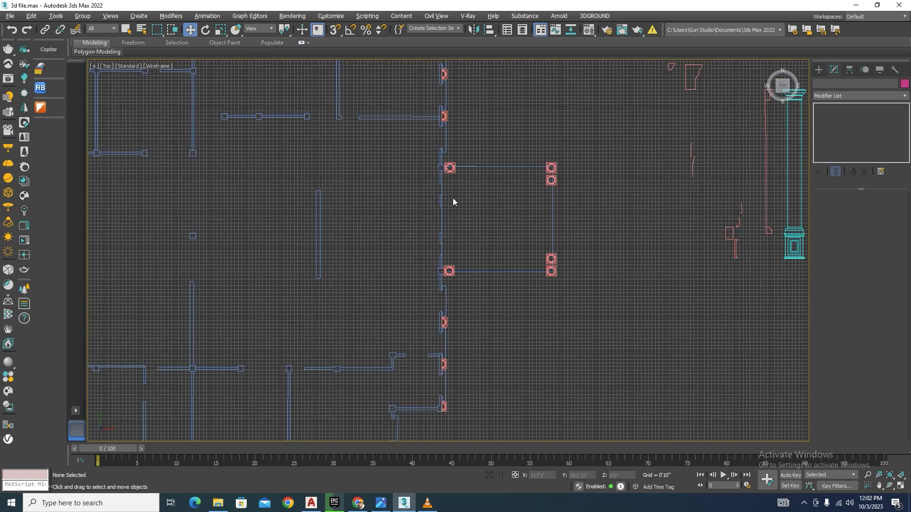
click(448, 170)
scroll(508, 191, down, 8)
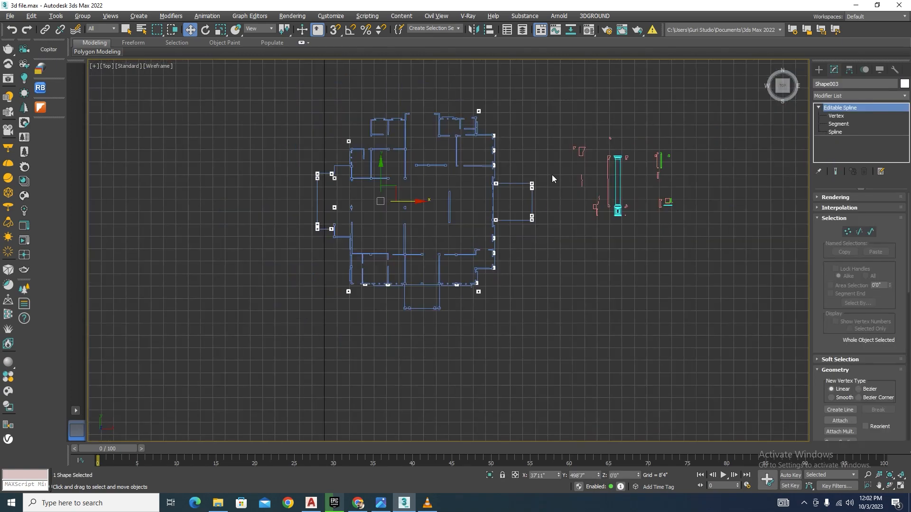
click(551, 175)
scroll(552, 174, down, 3)
right_click(531, 158)
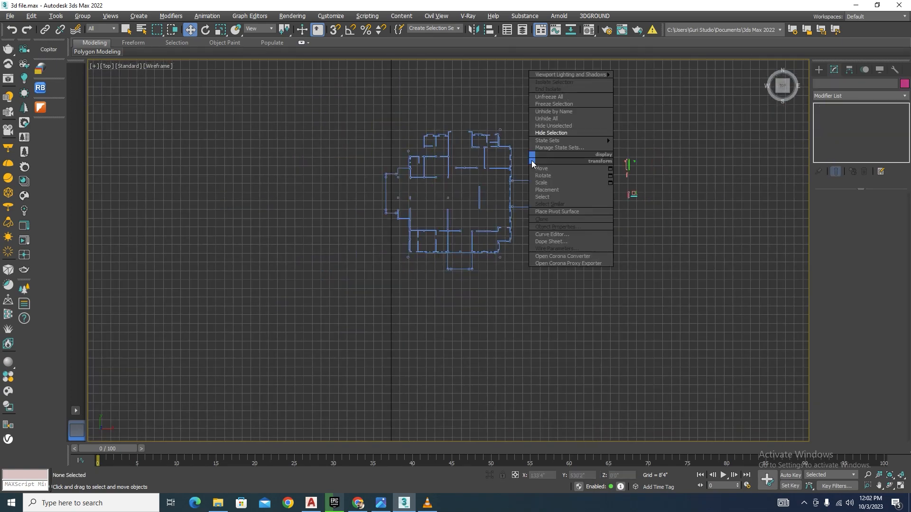
click(545, 119)
Examine the overlapping columns around the floor plan and select the Shape003 column shape with the red one hidden.
scroll(524, 158, up, 8)
scroll(529, 133, down, 3)
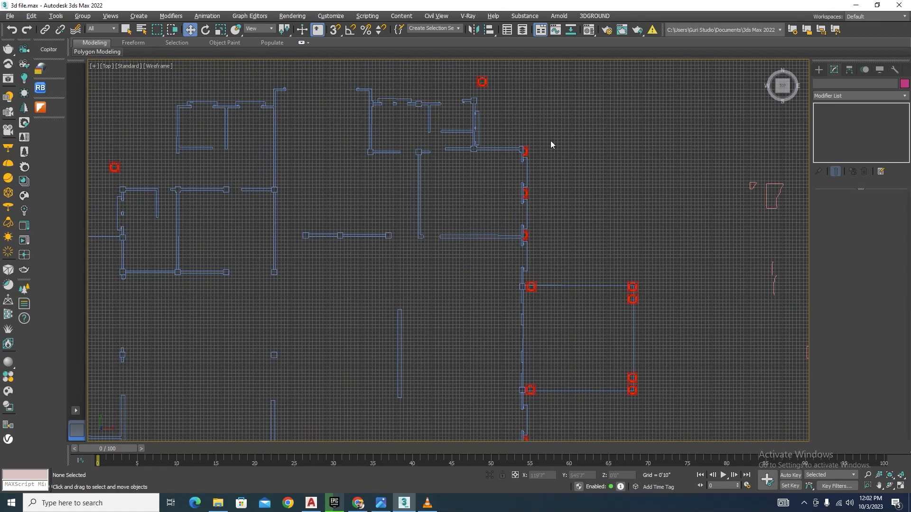
scroll(538, 155, up, 8)
scroll(526, 192, down, 6)
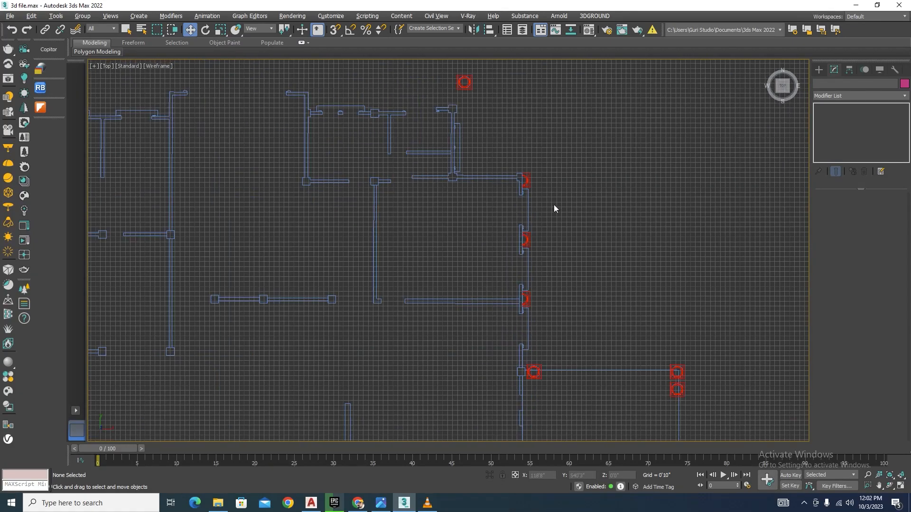
scroll(553, 209, up, 5)
scroll(552, 225, down, 12)
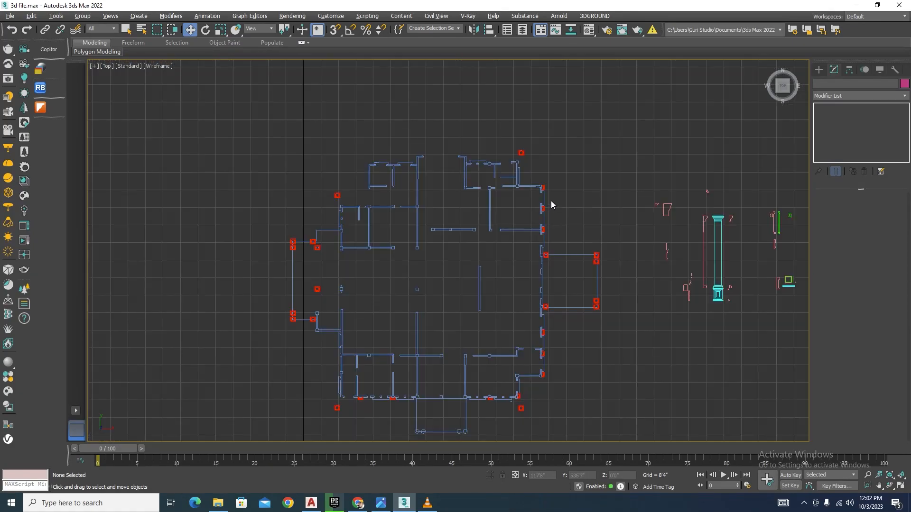
click(551, 204)
scroll(559, 214, up, 8)
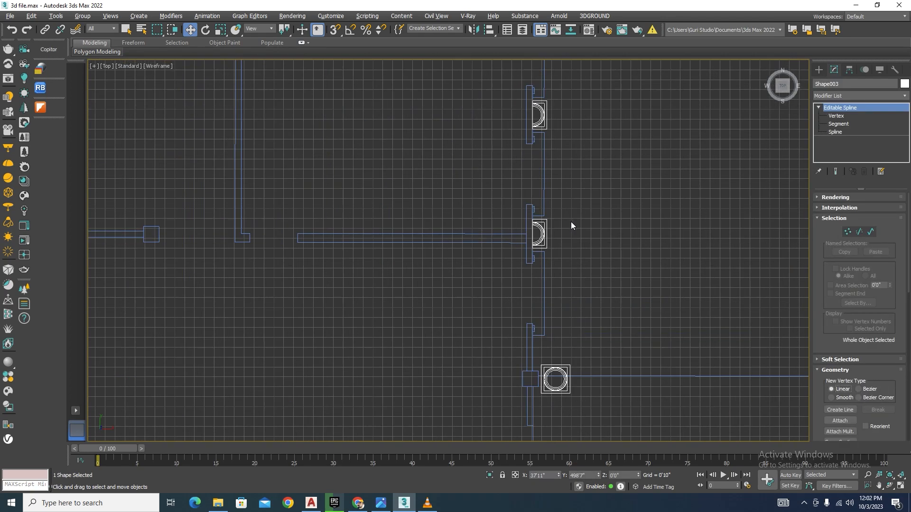
scroll(550, 226, down, 9)
scroll(588, 172, down, 4)
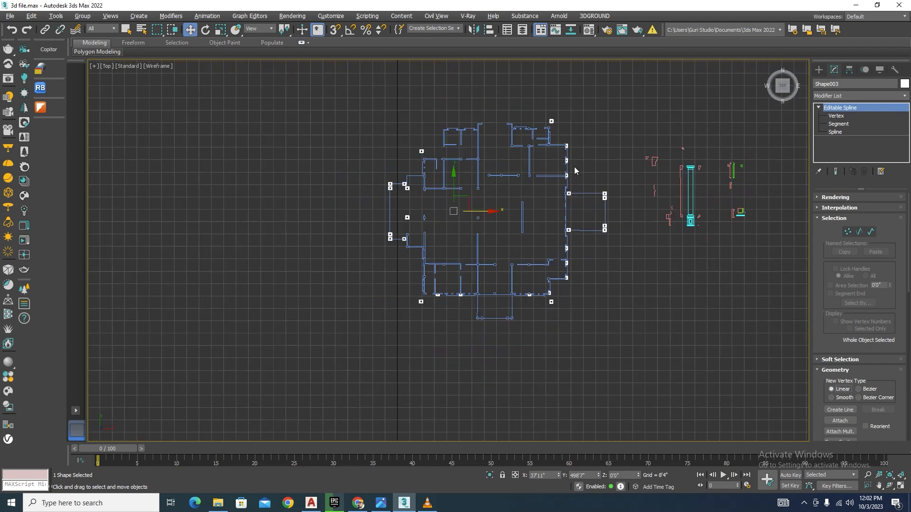
scroll(574, 227, up, 5)
scroll(575, 229, down, 7)
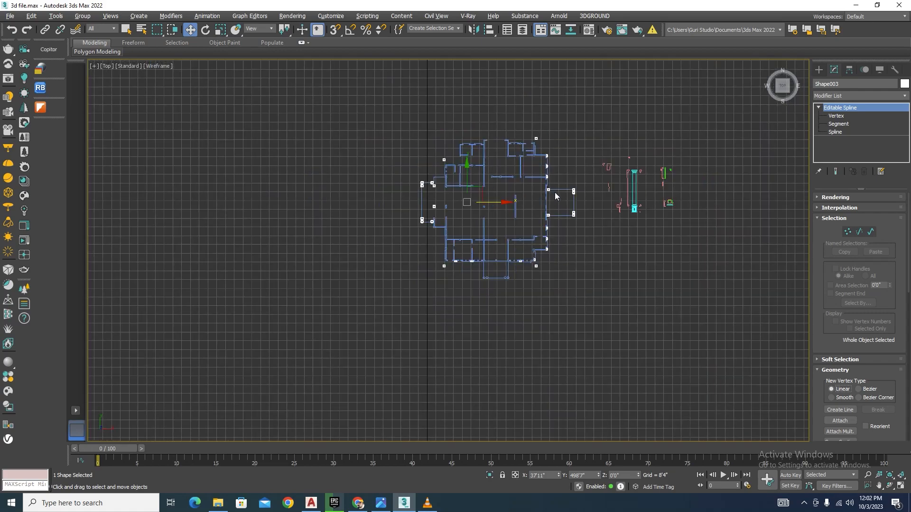
scroll(551, 190, up, 6)
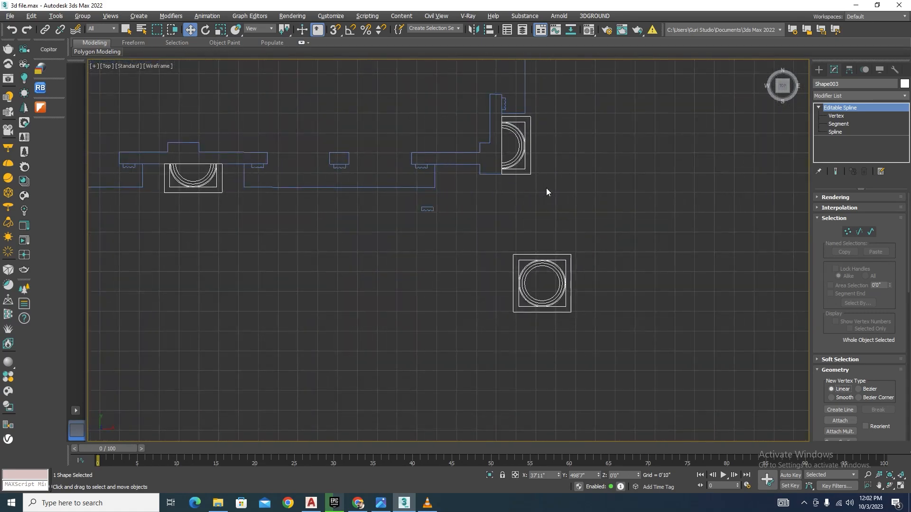
scroll(559, 190, down, 8)
scroll(492, 154, down, 2)
Move the selected column shape down along Y to about 244'10", clear of the floor plan, and unhide all objects.
drag(492, 154, 496, 263)
scroll(519, 112, up, 3)
right_click(519, 112)
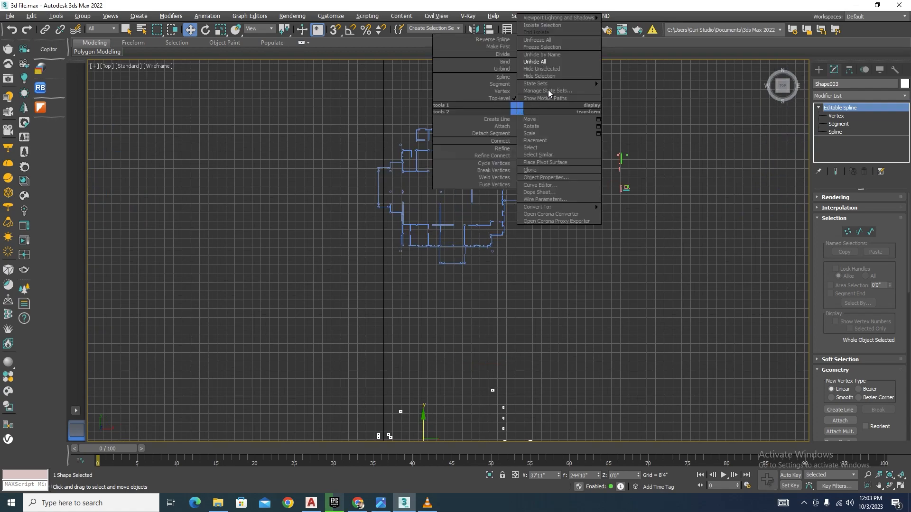
click(533, 66)
Clear the red column shape from view and open the floor plan's Layer:001 wall shape for editing at Spline level.
scroll(507, 161, up, 2)
scroll(504, 200, up, 5)
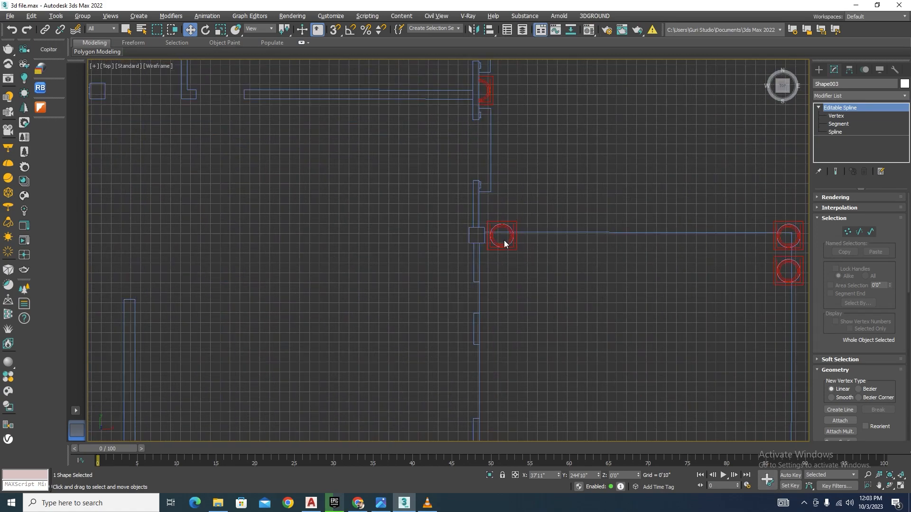
click(503, 246)
click(512, 244)
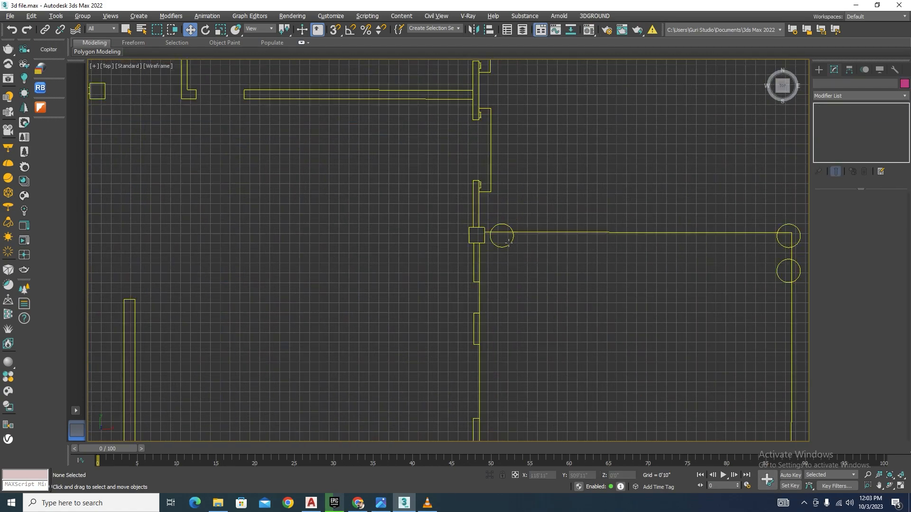
click(508, 242)
scroll(519, 206, down, 5)
scroll(519, 206, up, 4)
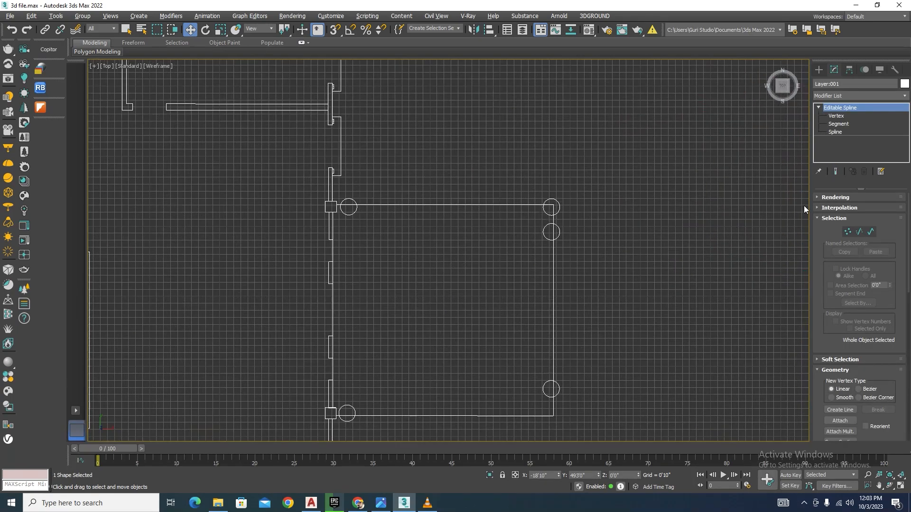
click(871, 232)
Try to select the column circles and outline of the right-hand porch in the wall shape.
scroll(567, 203, down, 5)
scroll(551, 182, up, 6)
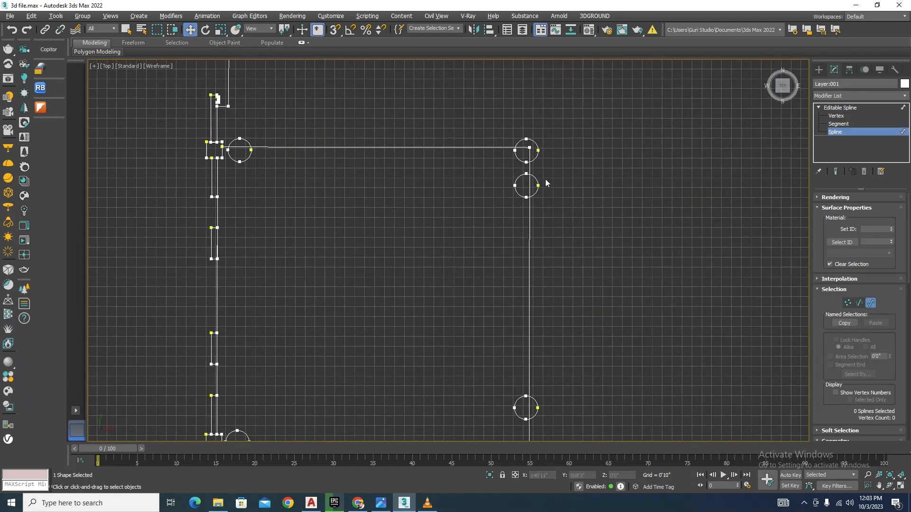
drag(553, 133, 536, 207)
scroll(539, 121, down, 2)
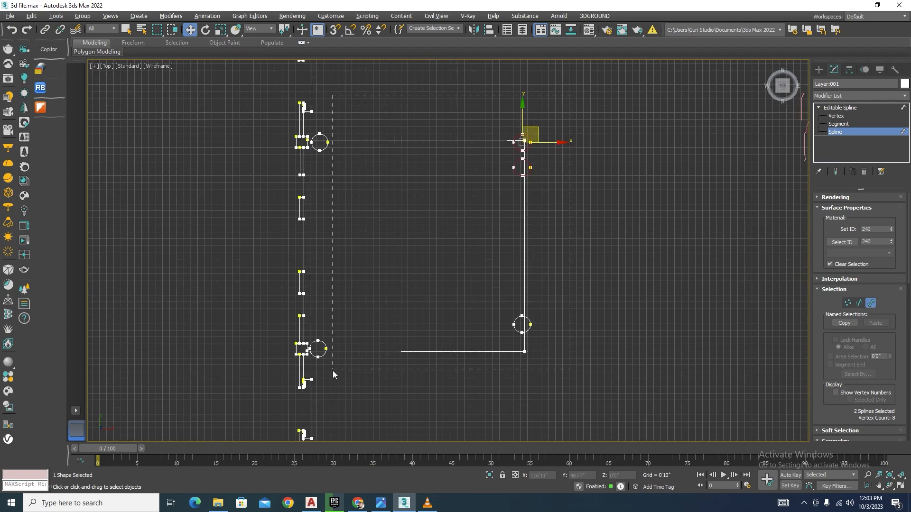
drag(333, 374, 323, 372)
scroll(508, 285, down, 4)
scroll(506, 286, up, 5)
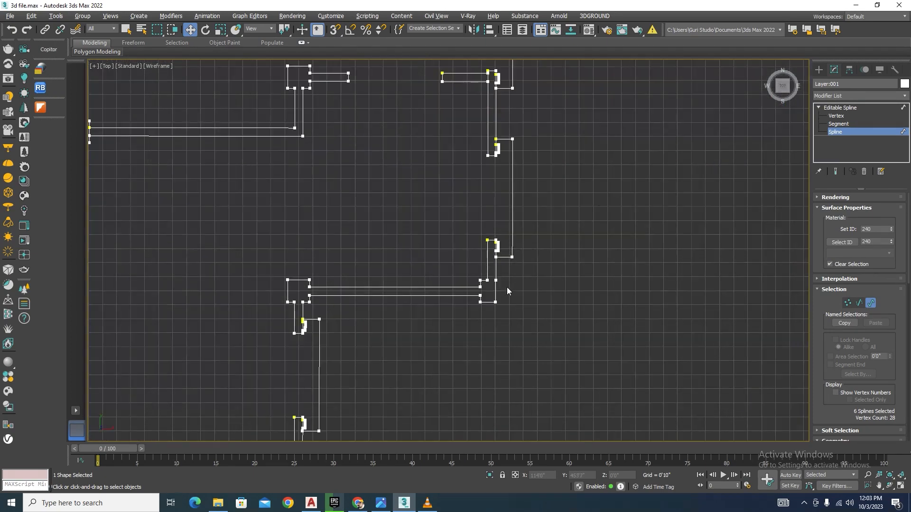
Try to select the freestanding column circles near the plan's lower-right and upper-right corners.
scroll(506, 287, down, 5)
scroll(443, 377, up, 7)
drag(504, 285, 348, 455)
scroll(481, 341, down, 8)
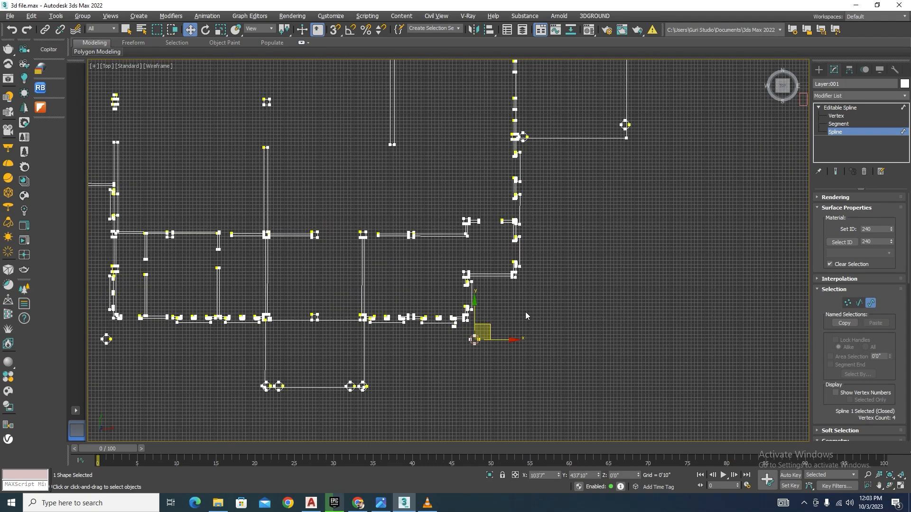
scroll(525, 313, down, 4)
scroll(537, 175, up, 7)
scroll(508, 212, down, 5)
scroll(471, 142, up, 5)
drag(453, 127, 393, 191)
scroll(593, 119, down, 6)
Try to select the column circles and outline of the left-hand porch.
scroll(370, 166, up, 8)
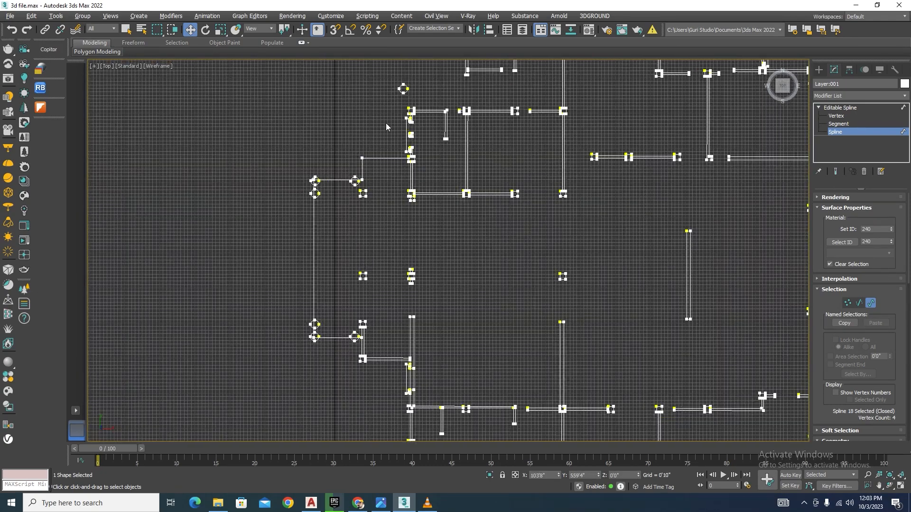
drag(270, 303, 272, 268)
drag(269, 180, 248, 240)
scroll(373, 272, up, 6)
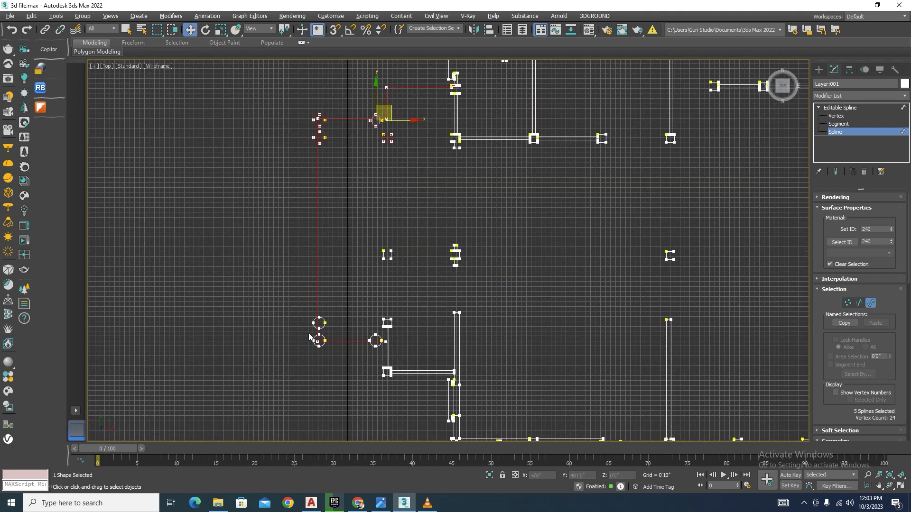
scroll(344, 336, down, 3)
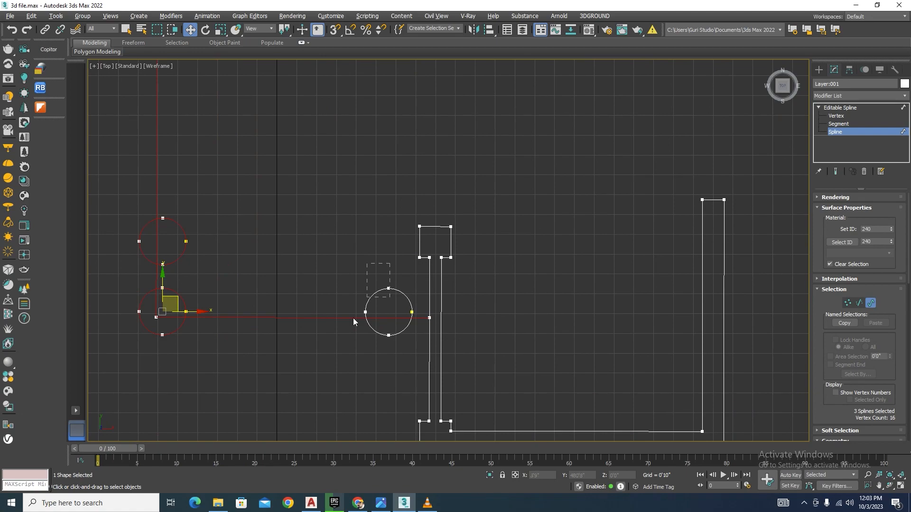
ctrl+drag(353, 318, 350, 323)
scroll(398, 251, down, 6)
scroll(437, 381, up, 5)
Try to select the lower porch's column splines and the freestanding circles near the plan's two left-hand corners.
drag(435, 376, 327, 468)
scroll(344, 304, down, 4)
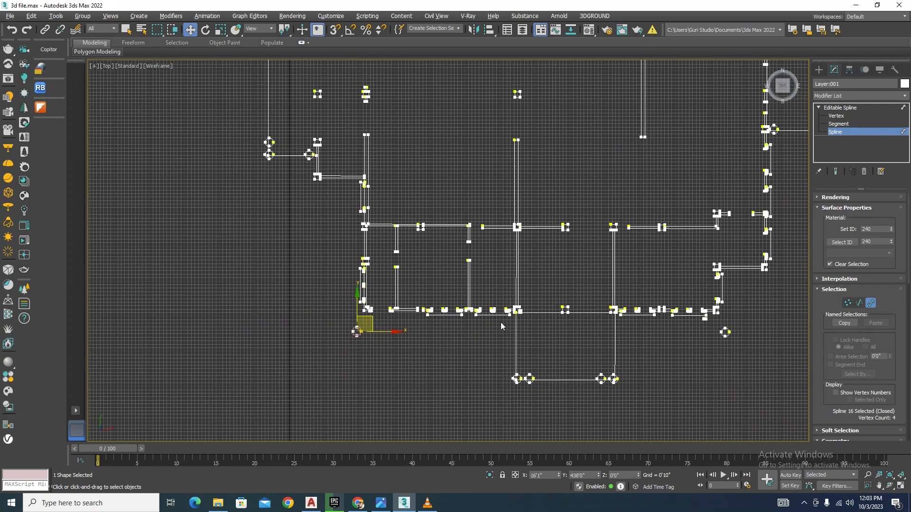
scroll(640, 351, up, 3)
drag(274, 420, 271, 421)
scroll(435, 257, down, 7)
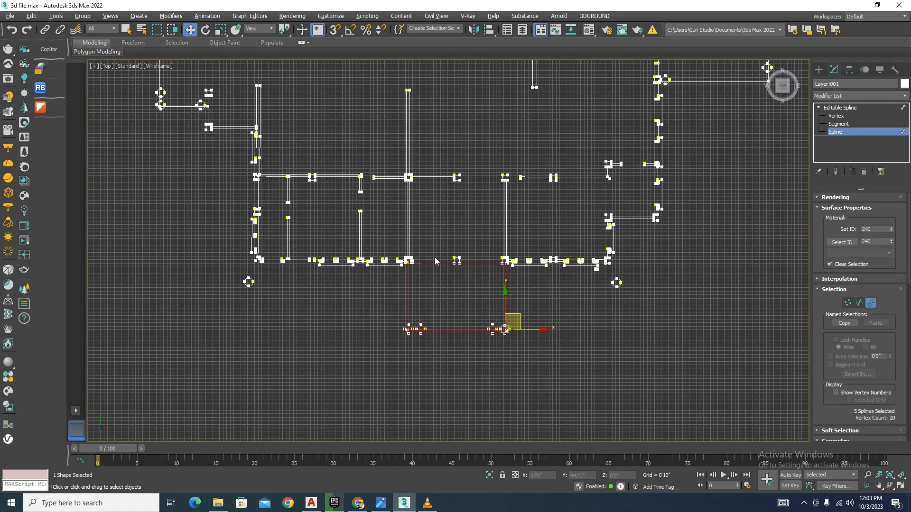
scroll(327, 198, up, 6)
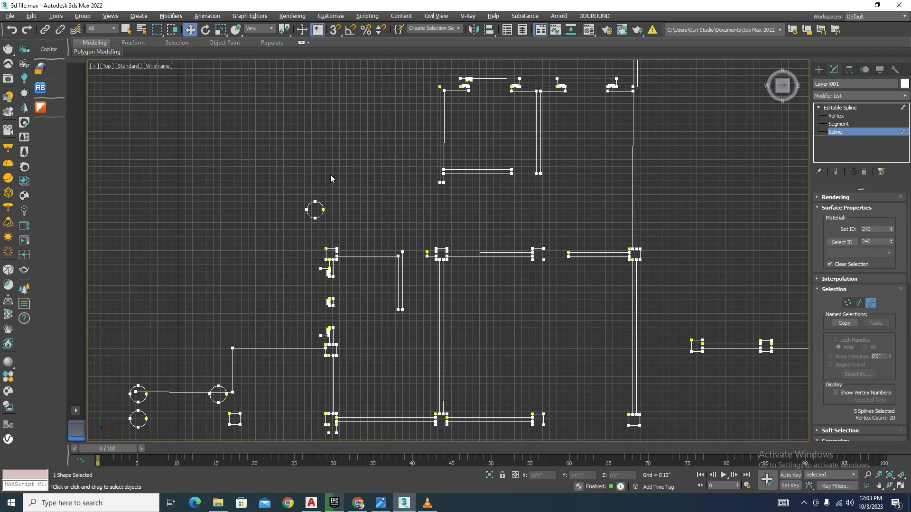
click(317, 204)
scroll(327, 216, down, 2)
scroll(261, 320, up, 3)
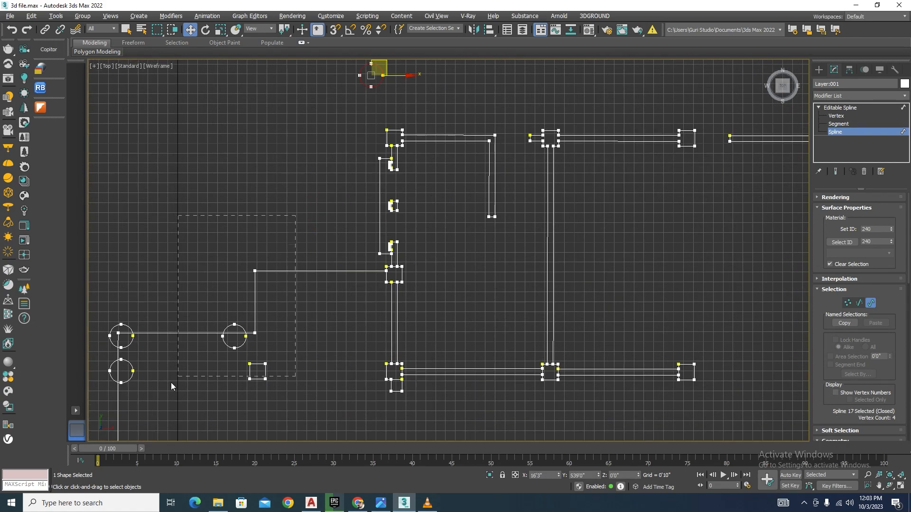
Select the left-hand porch's outline and column circles again at Spline level.
drag(104, 413, 158, 344)
drag(98, 399, 98, 398)
scroll(378, 167, down, 3)
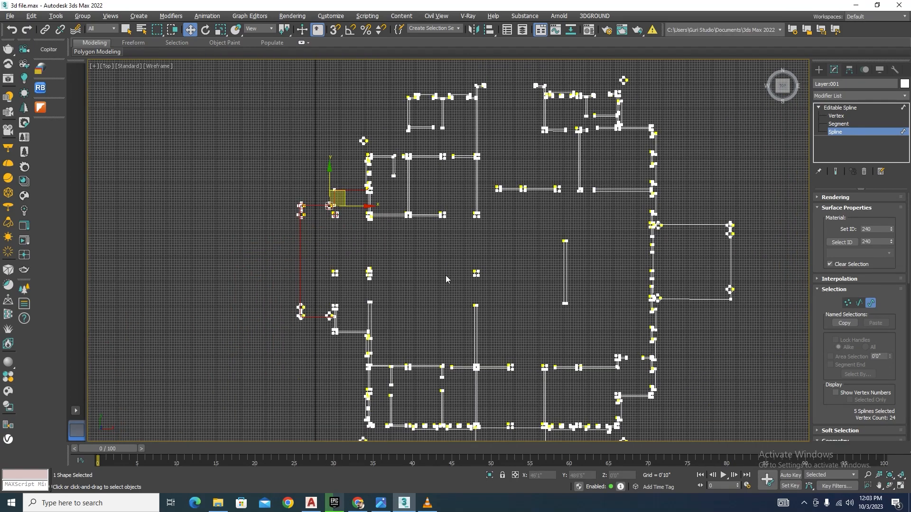
scroll(510, 208, down, 1)
scroll(577, 403, up, 4)
Add the lower-right corner circle and the column and outline splines of the lower and right-hand porches to the selection.
ctrl+drag(666, 240, 622, 302)
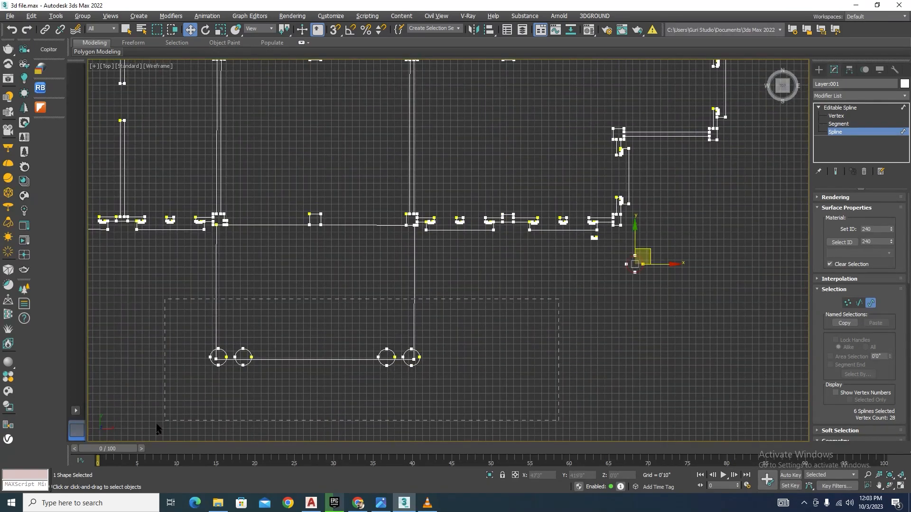
ctrl+drag(156, 424, 146, 430)
scroll(294, 347, down, 6)
scroll(543, 97, up, 5)
ctrl+drag(516, 72, 455, 181)
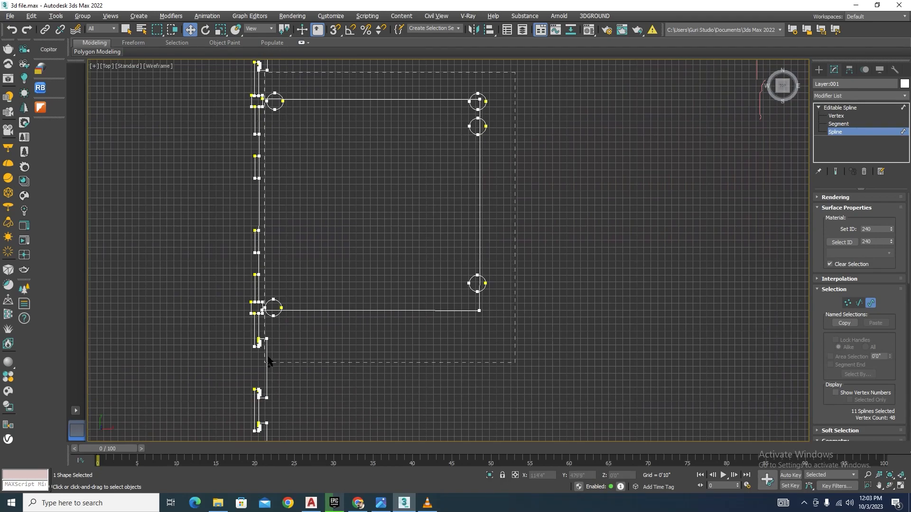
ctrl+drag(268, 361, 269, 362)
Add the freestanding circles near the plan's upper-right and upper-left corners to the spline selection.
scroll(408, 348, down, 5)
scroll(401, 284, up, 2)
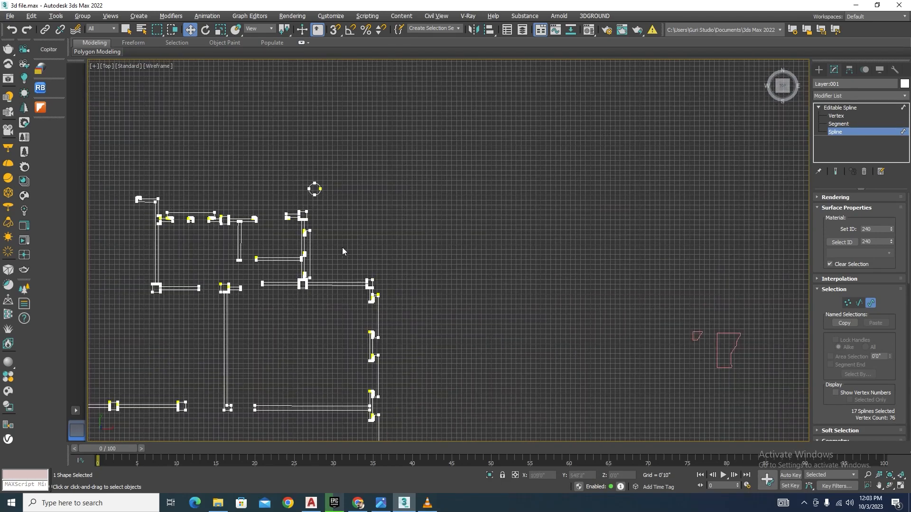
scroll(342, 247, up, 2)
ctrl+drag(288, 179, 288, 180)
scroll(415, 180, down, 3)
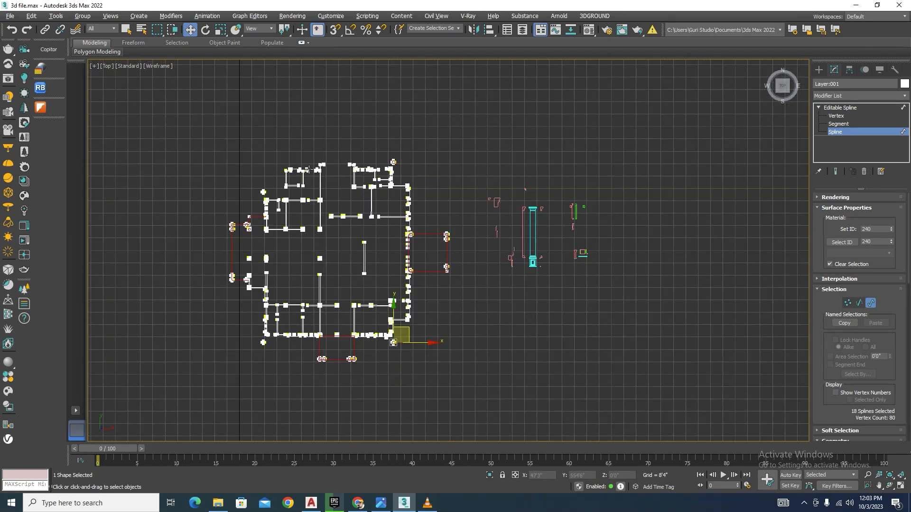
scroll(308, 169, up, 4)
scroll(376, 150, down, 2)
scroll(340, 178, up, 3)
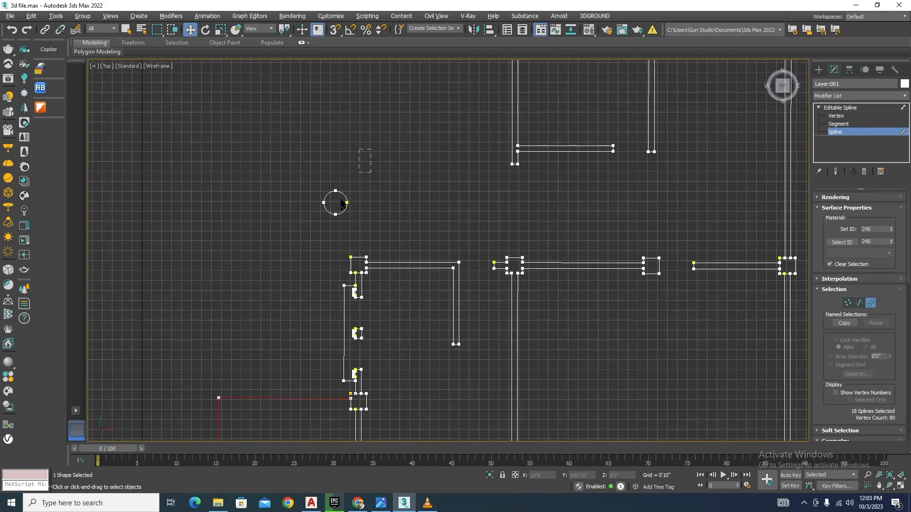
ctrl+click(336, 195)
Add the freestanding circle near the plan's lower-left corner to the spline selection.
scroll(361, 135, down, 3)
scroll(314, 345, up, 5)
scroll(359, 186, down, 4)
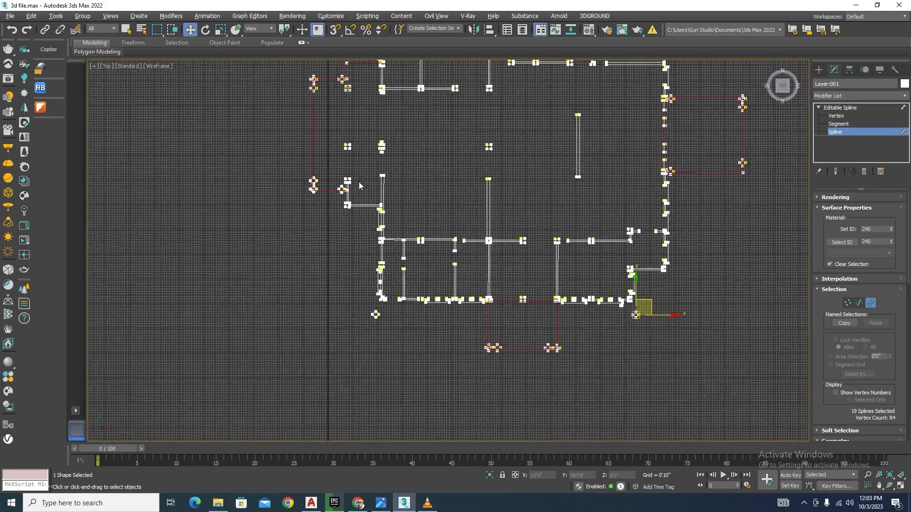
scroll(382, 332, up, 4)
ctrl+click(364, 290)
scroll(238, 328, down, 4)
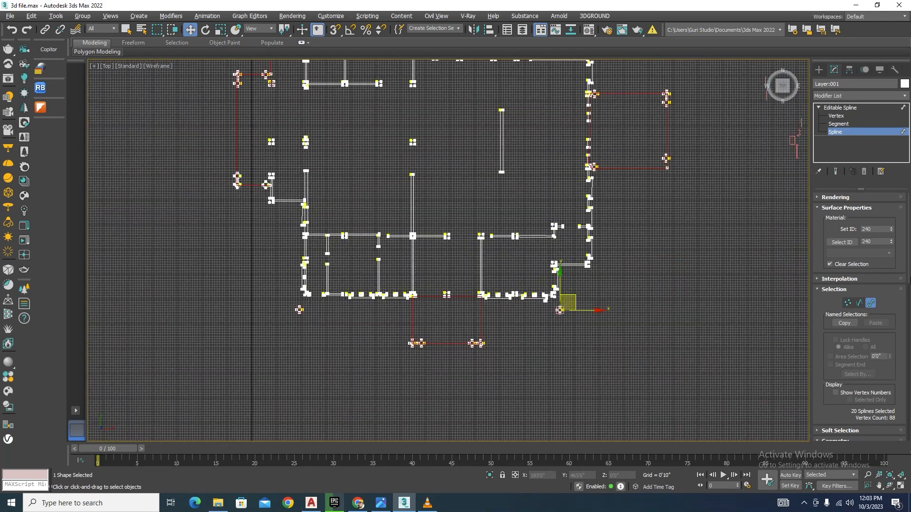
Detach the selected porch outlines and column circles from the plan as a separate shape under the default name.
drag(909, 256, 908, 394)
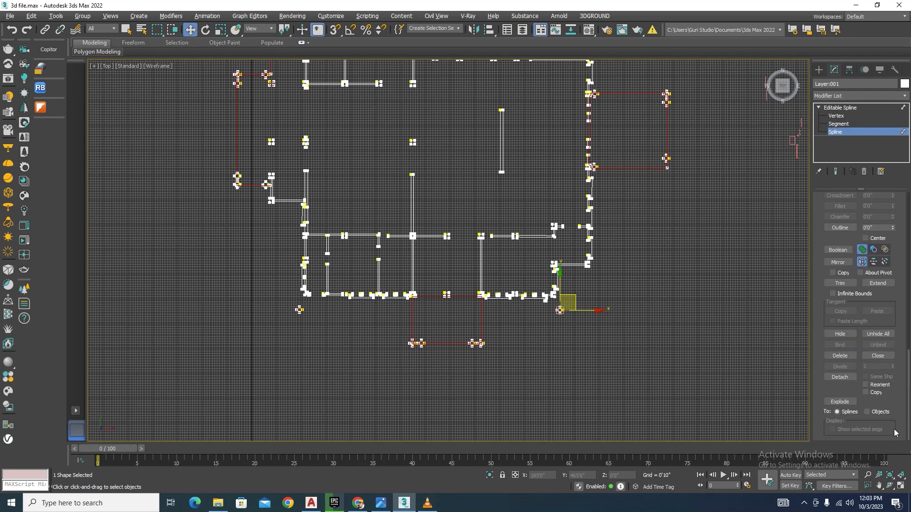
click(840, 377)
click(486, 257)
scroll(643, 146, down, 5)
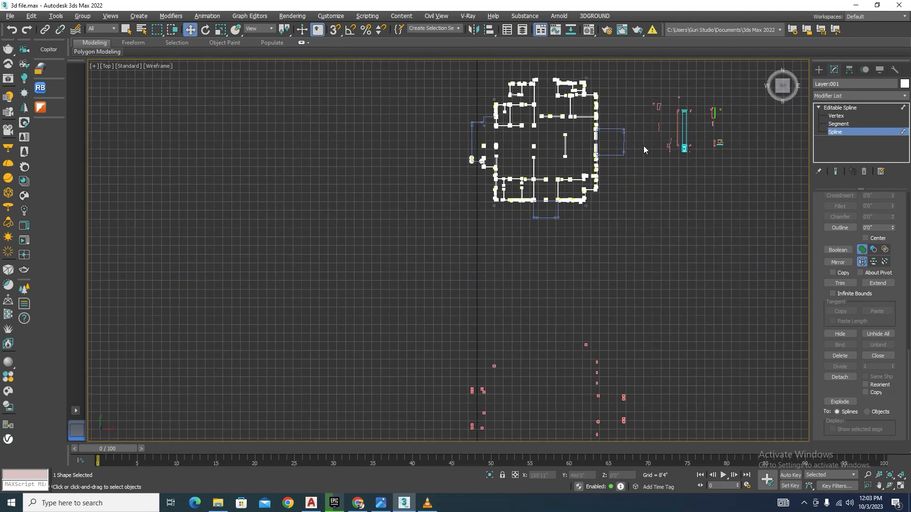
Leave Spline level and select the separate column-plan shape lying below the floor plan.
click(836, 135)
scroll(530, 170, down, 3)
click(586, 258)
scroll(591, 261, up, 5)
middle_drag(591, 262, 602, 197)
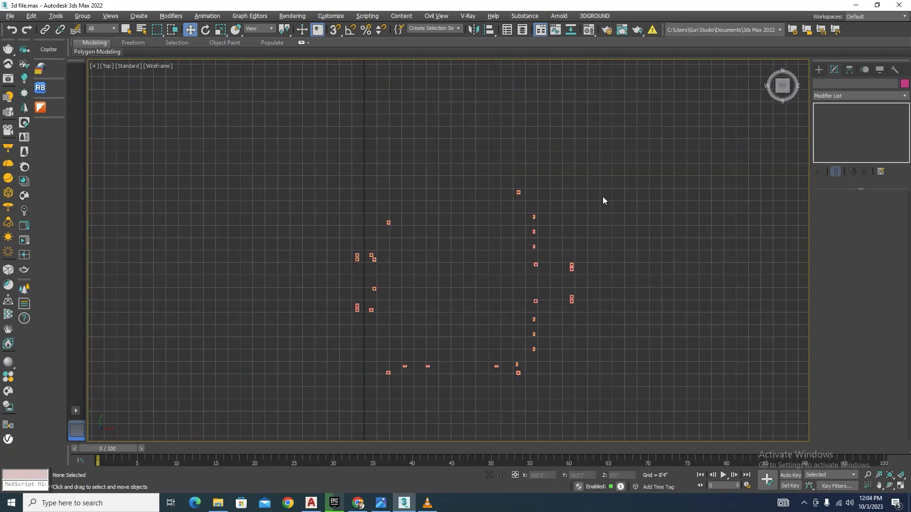
drag(229, 414, 230, 414)
scroll(527, 358, up, 4)
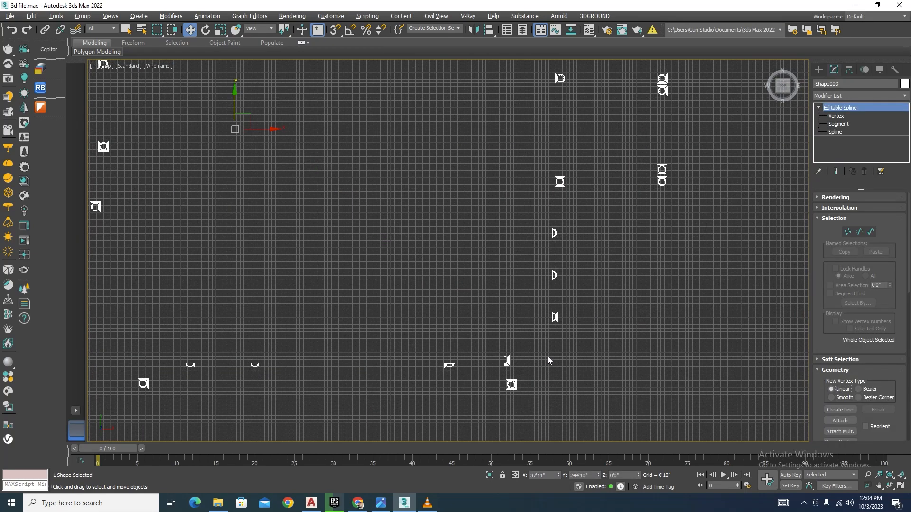
key(m)
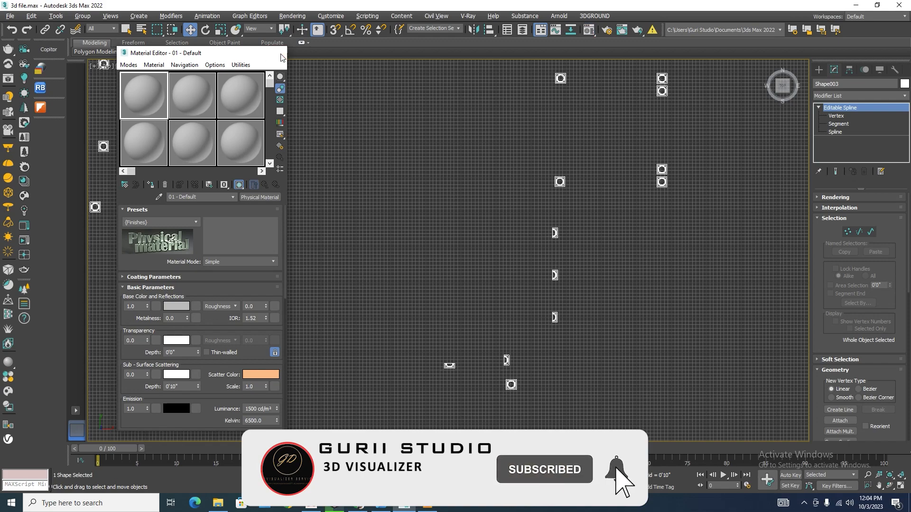
click(281, 54)
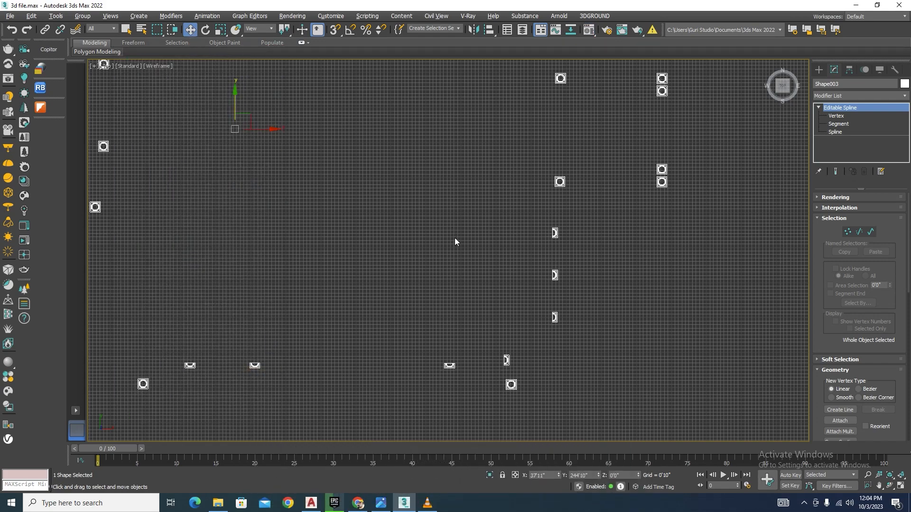
Turn on 3D snapping with Vertex as the snap target and check the snap translation options.
scroll(550, 336, up, 5)
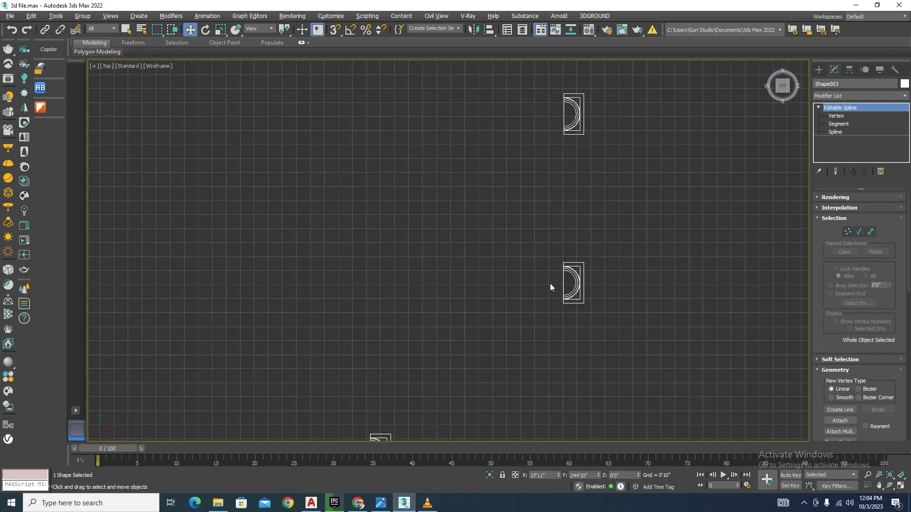
right_click(335, 30)
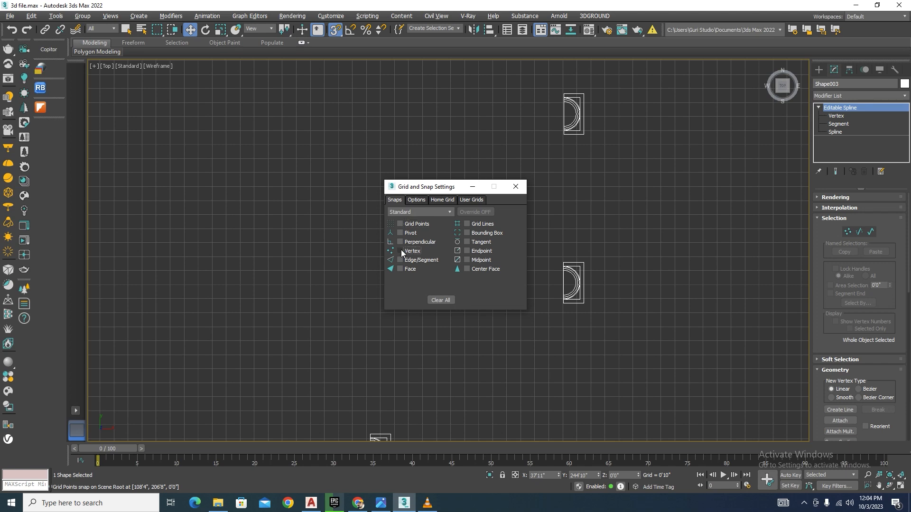
click(417, 200)
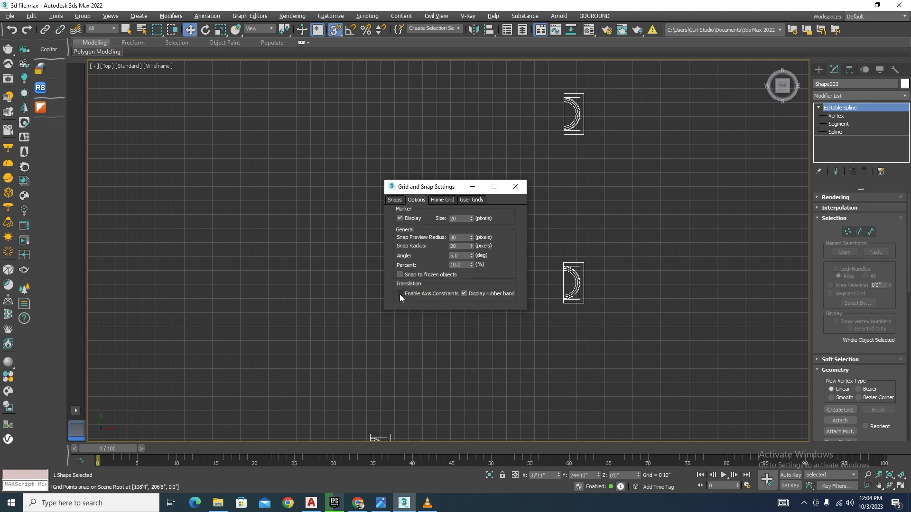
click(516, 187)
Move the column-plan shape up onto the house floor plan.
scroll(551, 252, down, 4)
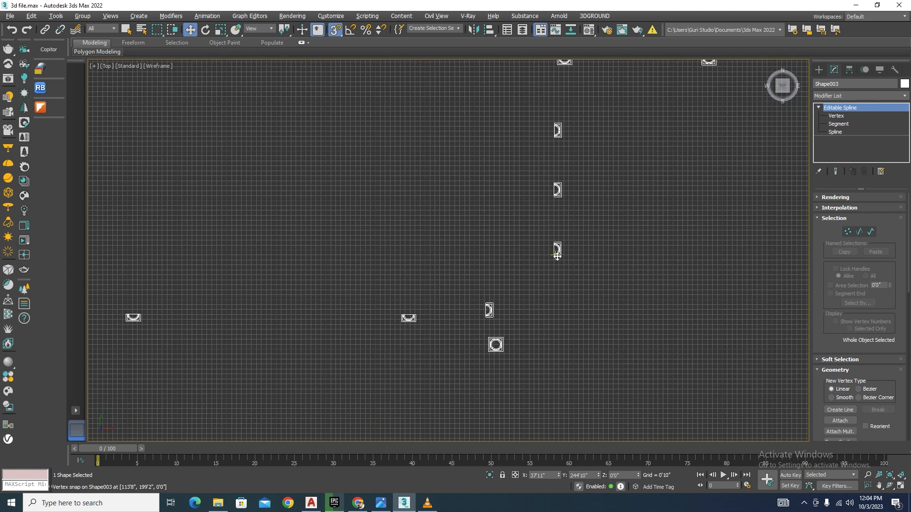
drag(554, 256, 564, 195)
scroll(541, 303, down, 6)
scroll(527, 304, up, 4)
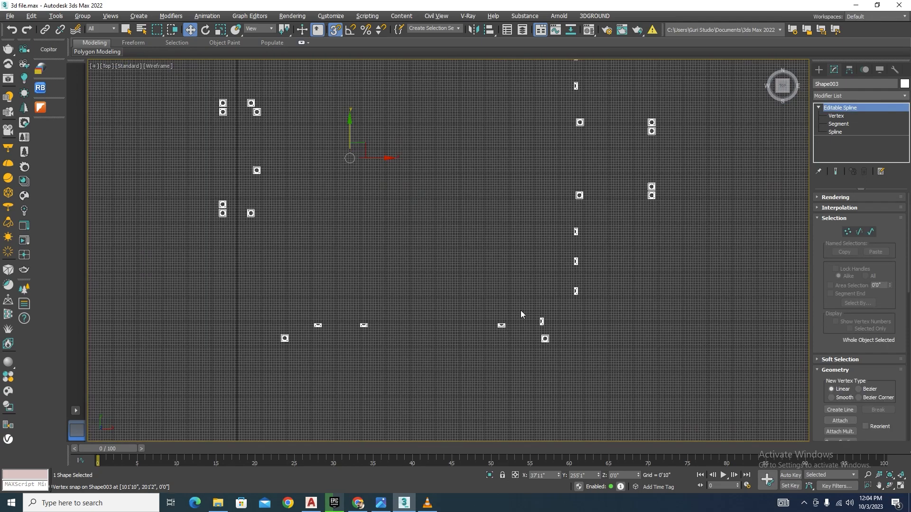
drag(539, 326, 572, 44)
scroll(551, 300, down, 4)
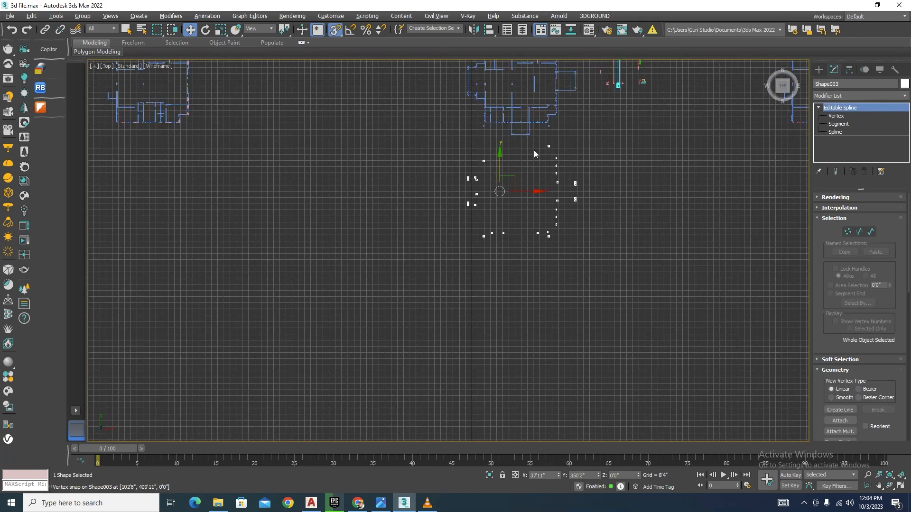
scroll(535, 152, up, 3)
drag(580, 403, 582, 85)
Snap the lower-right half column's bottom inner corner onto the outer corner of the plan's lower-right wall.
scroll(574, 128, up, 3)
scroll(573, 129, up, 4)
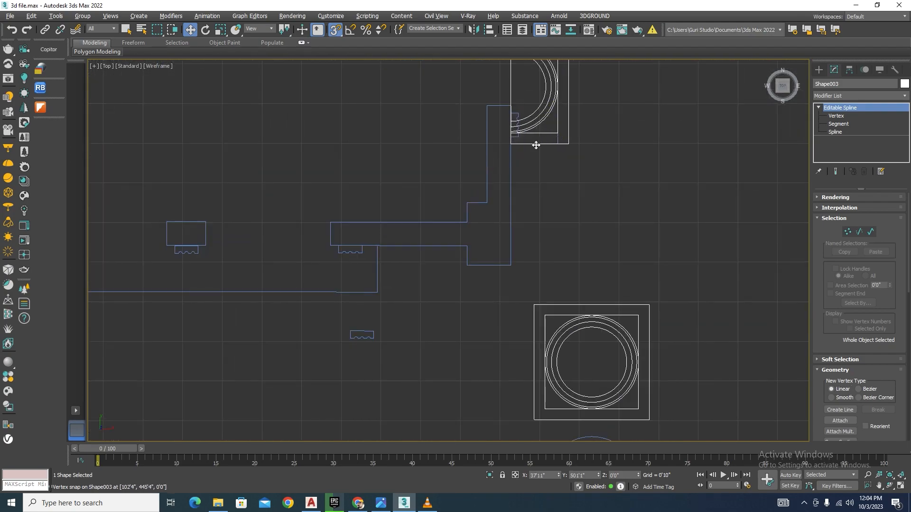
drag(512, 141, 512, 265)
scroll(513, 266, down, 10)
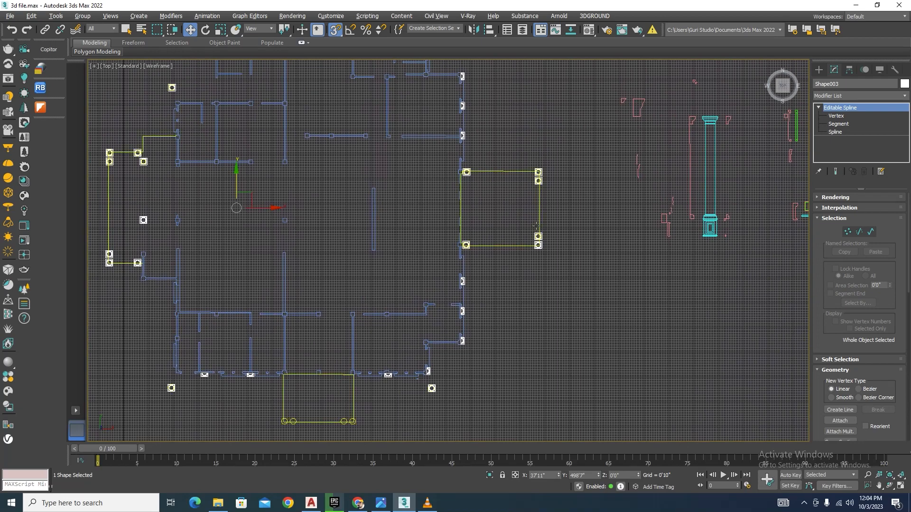
Select the detached porch outline and circle shape and hide it.
scroll(531, 180, up, 4)
click(553, 222)
click(546, 221)
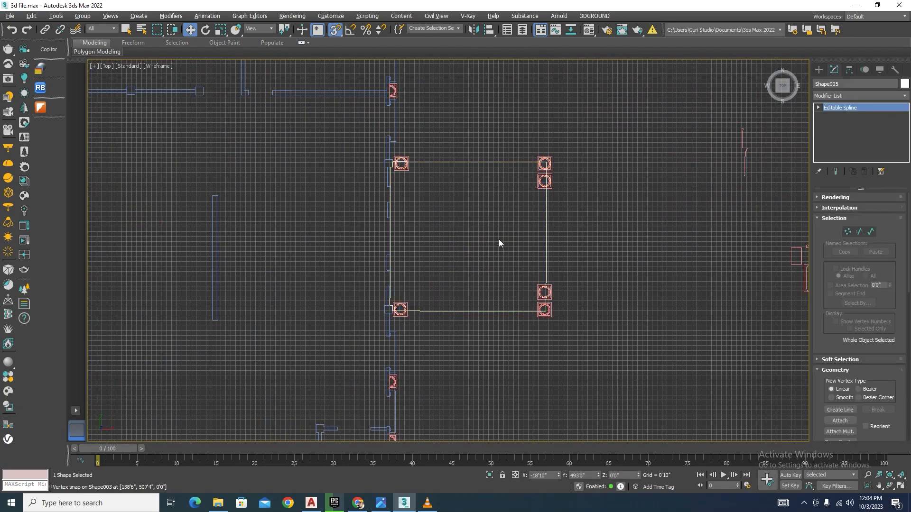
scroll(502, 237, down, 6)
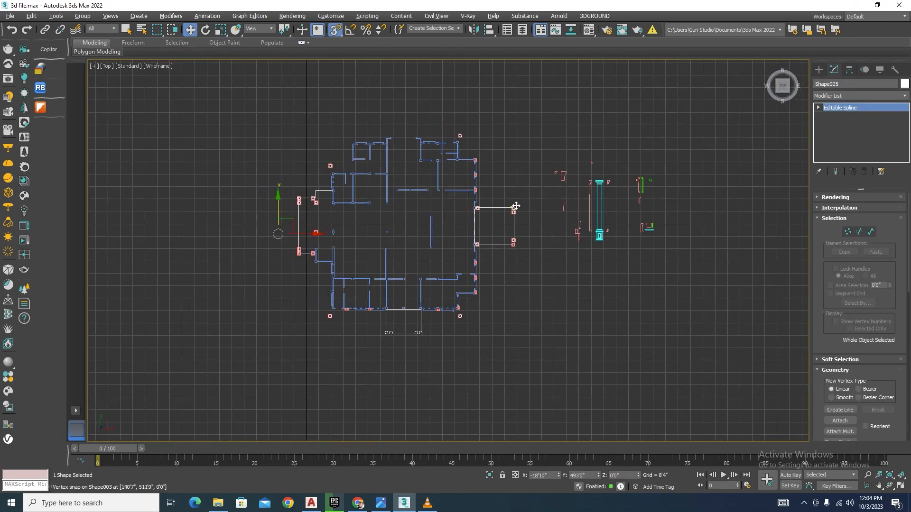
right_click(416, 251)
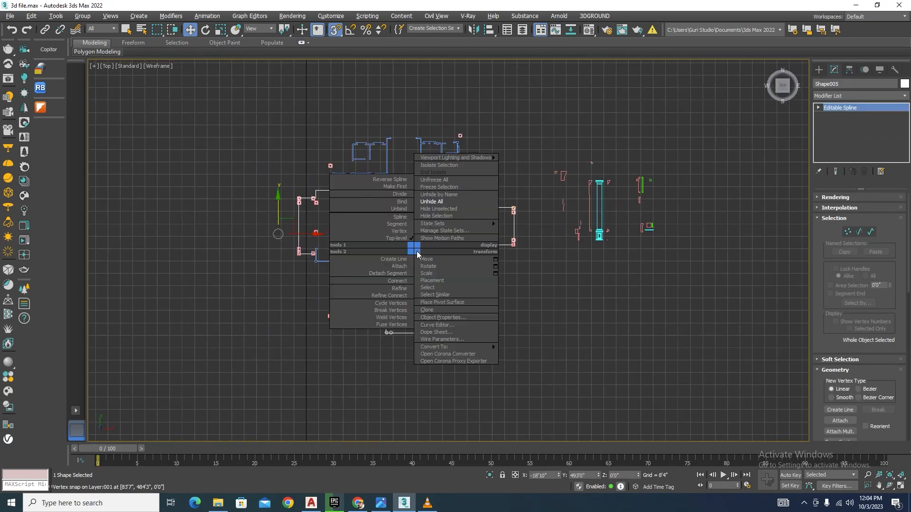
click(438, 217)
Select the floor plan at Spline level and pick the small moulding spline below a half column on the upper right-hand wall.
scroll(474, 216, up, 6)
scroll(515, 218, down, 5)
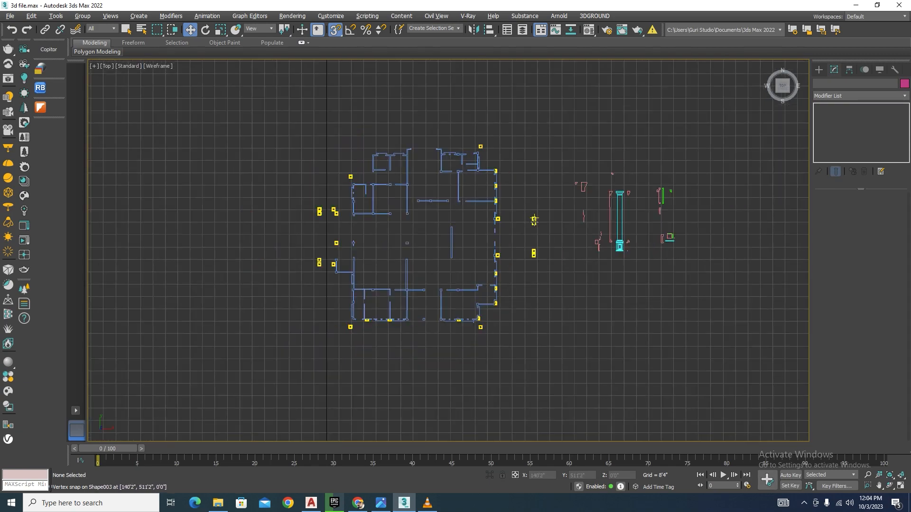
scroll(534, 221, up, 8)
click(467, 206)
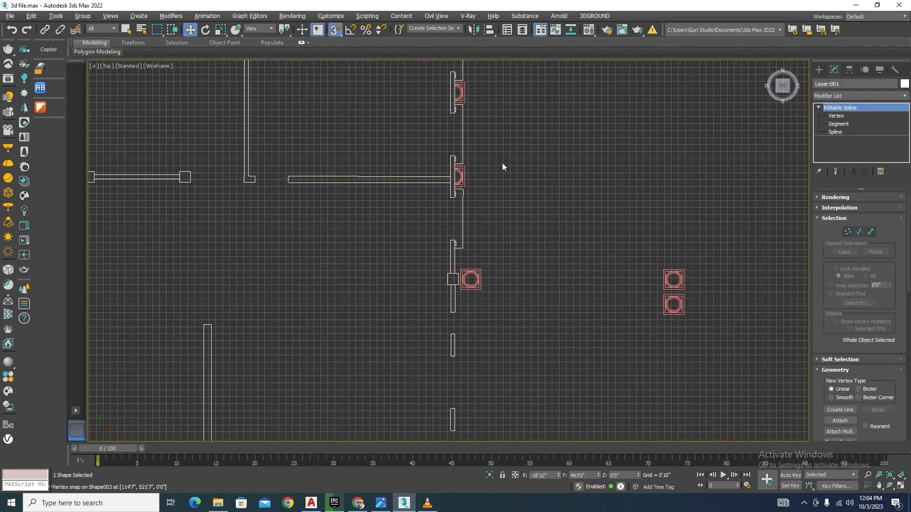
click(872, 233)
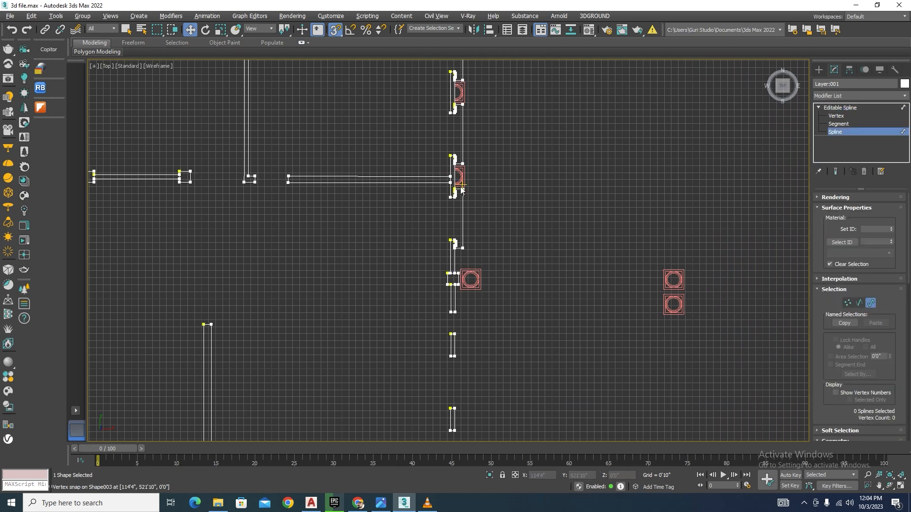
scroll(456, 197, up, 5)
click(481, 195)
scroll(454, 185, up, 5)
click(444, 172)
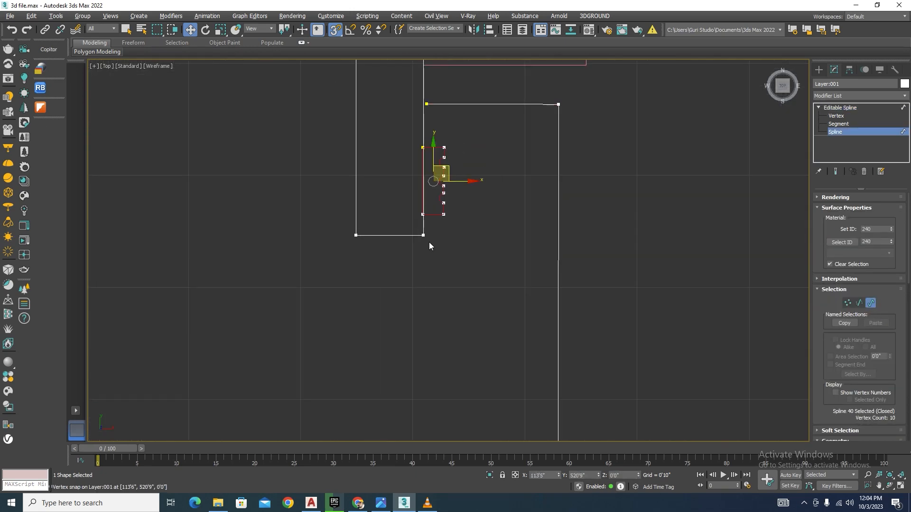
Add the adjoining mouldings and projecting window outlines along the upper right-hand wall to the spline selection.
scroll(429, 243, down, 5)
middle_drag(439, 385, 478, 281)
scroll(478, 278, up, 3)
ctrl+drag(554, 143, 461, 264)
scroll(482, 307, down, 6)
scroll(493, 206, up, 4)
scroll(471, 205, up, 5)
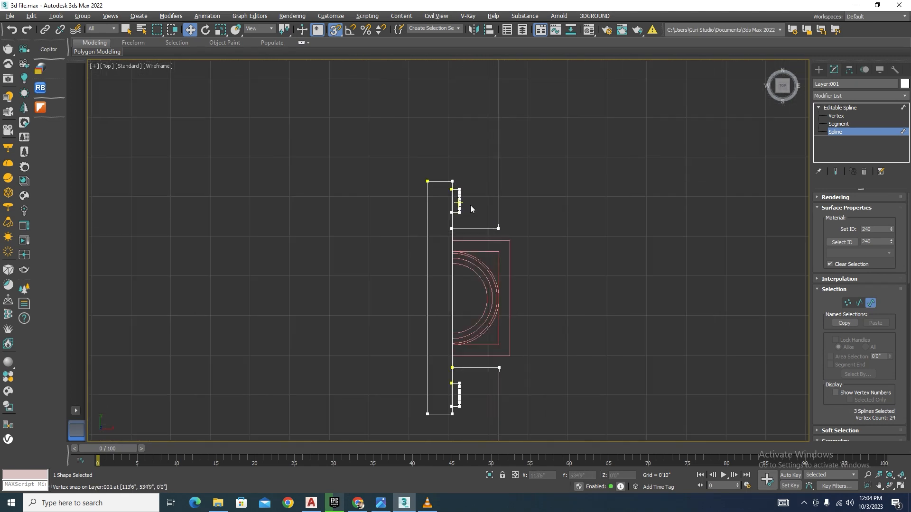
ctrl+drag(487, 220, 443, 257)
scroll(477, 174, down, 4)
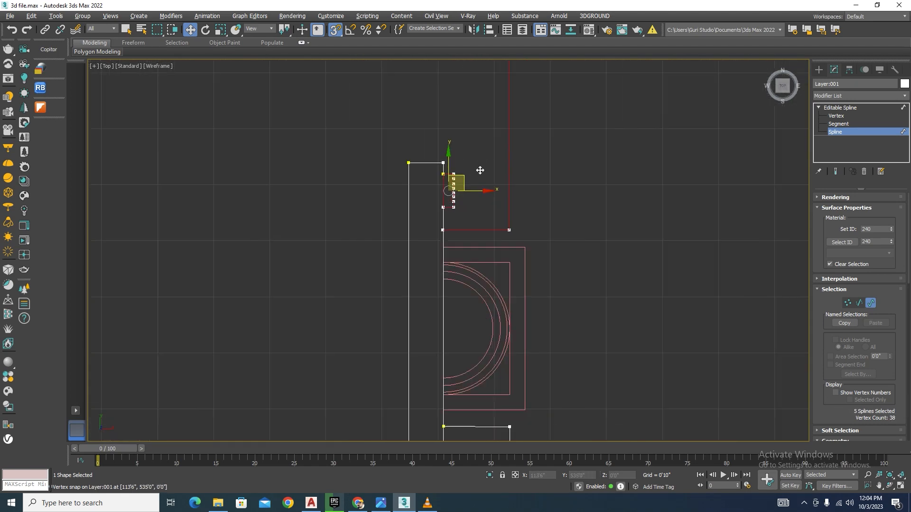
Add the moulding below the same half column and the one below the wall's topmost half column to the selection.
middle_drag(448, 405, 465, 269)
scroll(473, 255, up, 4)
ctrl+drag(479, 276, 480, 277)
scroll(484, 271, down, 6)
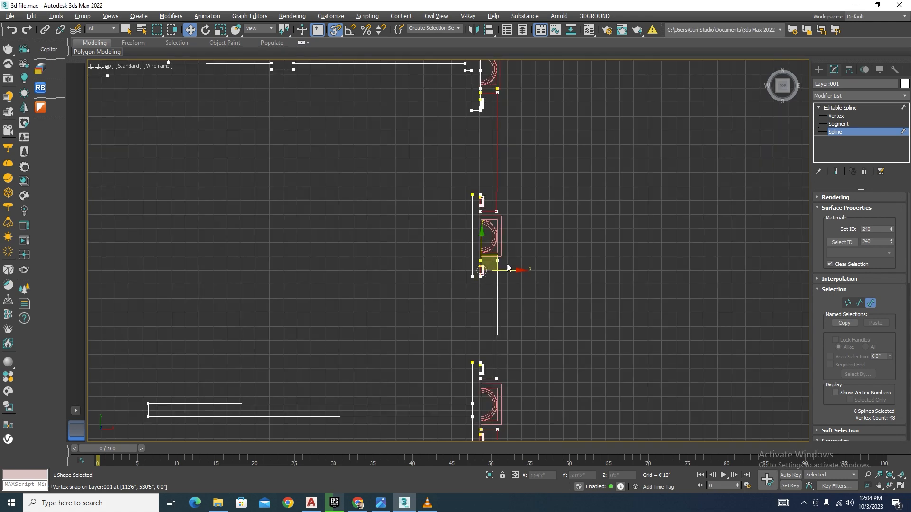
scroll(505, 258, up, 5)
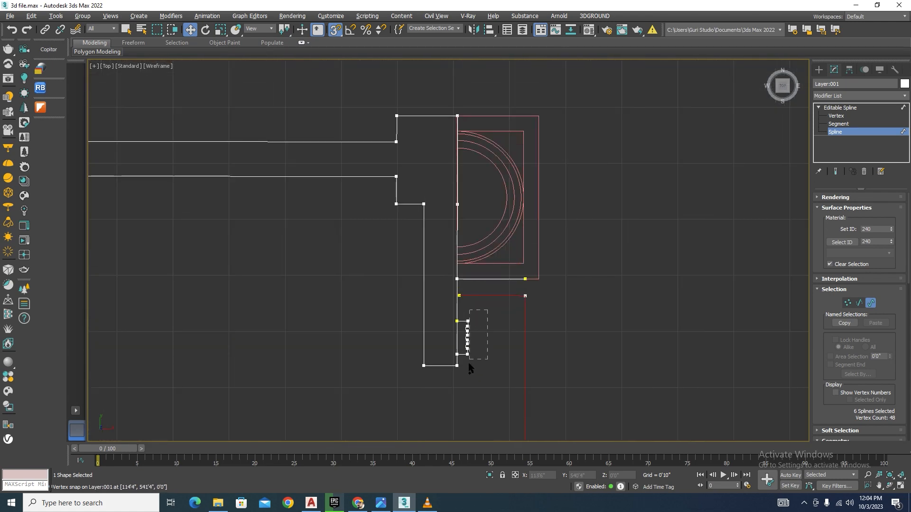
ctrl+drag(468, 363, 469, 363)
Add the three mouldings and projecting outline on the upper-right room's outer side wall to the selection.
scroll(380, 146, down, 5)
middle_drag(401, 166, 419, 183)
scroll(413, 204, up, 3)
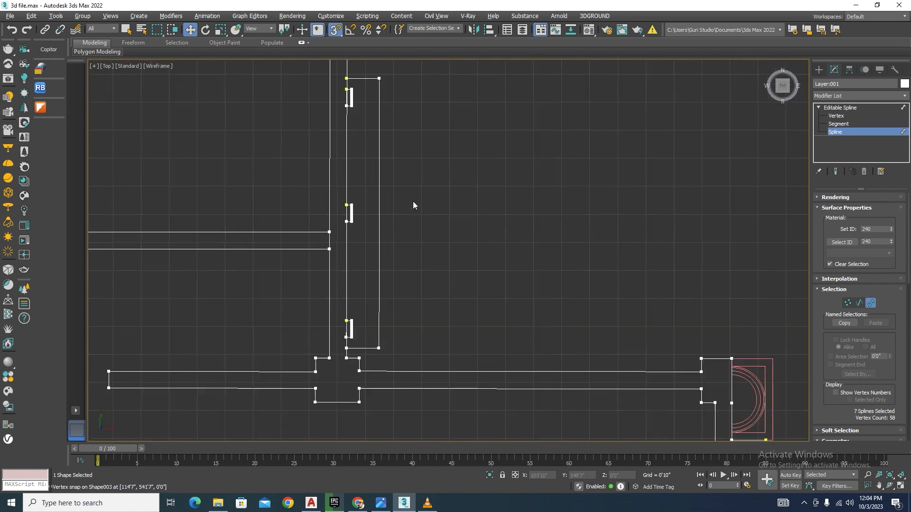
ctrl+drag(356, 351, 356, 352)
scroll(356, 352, down, 4)
scroll(550, 280, up, 5)
scroll(551, 280, down, 4)
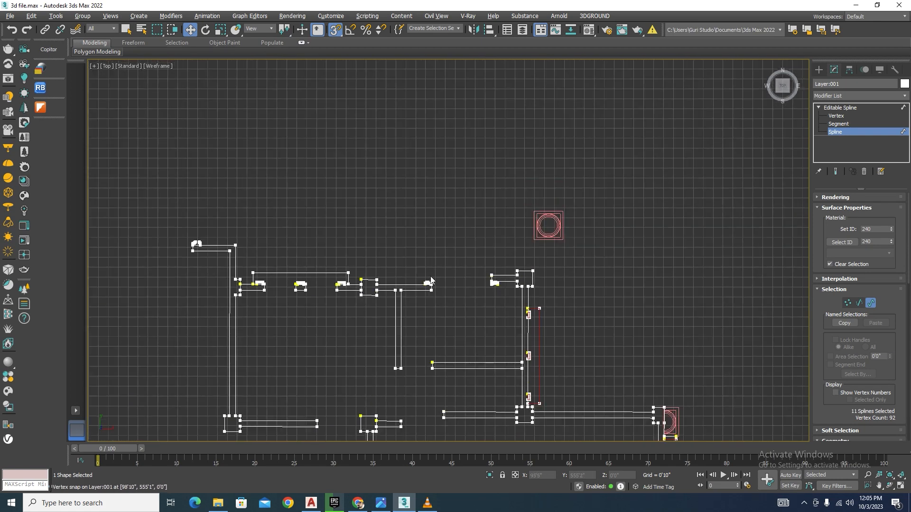
Add the two curved mouldings on either side of the opening in the upper-right room's top wall to the selection.
scroll(427, 285, up, 4)
scroll(580, 268, down, 2)
scroll(575, 289, up, 4)
ctrl+drag(599, 250, 544, 297)
scroll(385, 269, down, 4)
scroll(593, 277, up, 2)
ctrl+drag(744, 262, 598, 298)
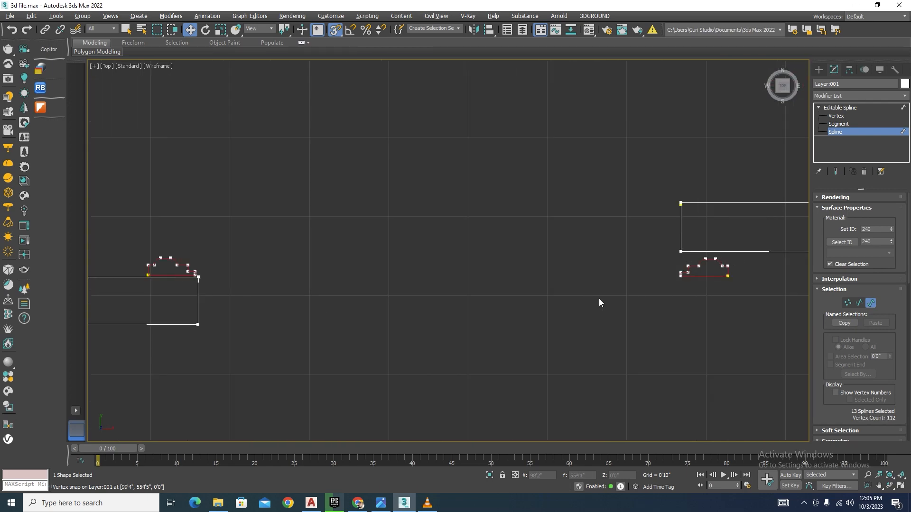
Add the three mouldings and projecting outline along the top wall of the upper-right wing to the selection.
scroll(598, 298, down, 4)
scroll(393, 255, up, 4)
scroll(519, 247, down, 3)
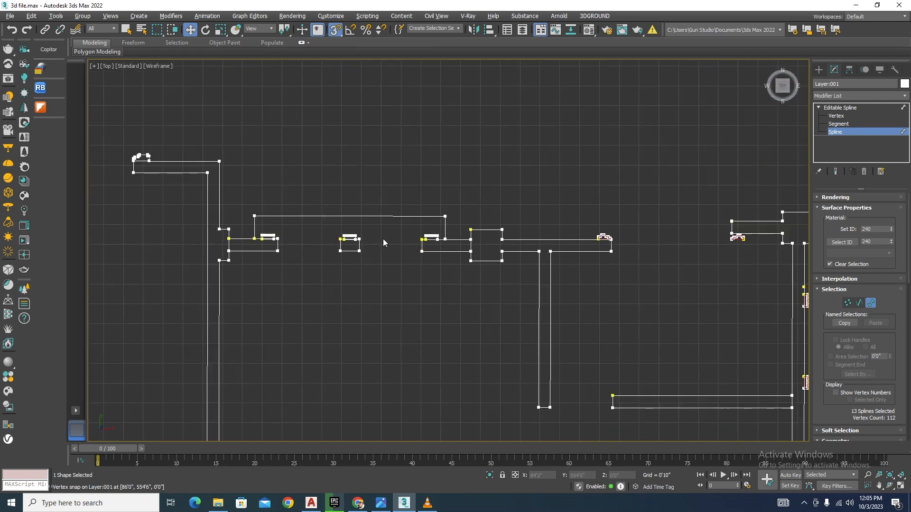
scroll(383, 238, up, 2)
ctrl+drag(525, 145, 114, 238)
scroll(504, 173, down, 5)
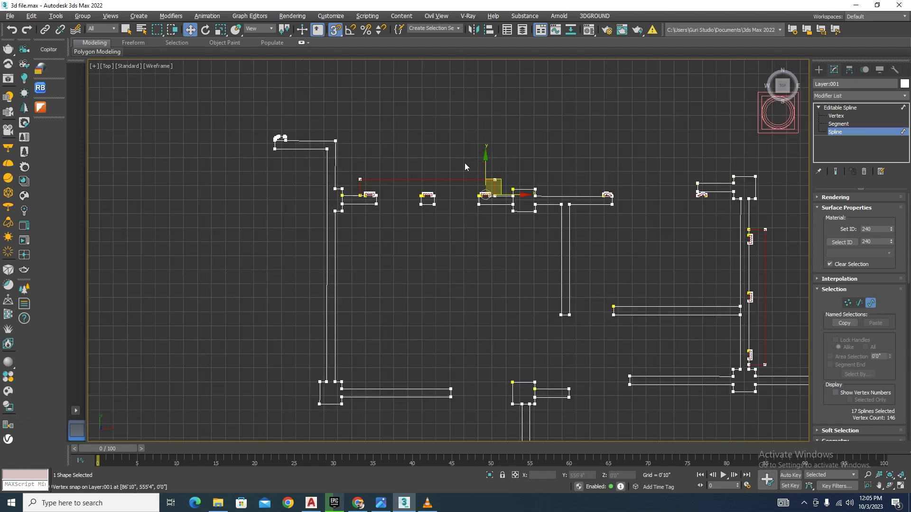
Add the two stepped mouldings at the wall ends flanking the plan's central top opening to the selection.
scroll(269, 129, up, 3)
scroll(270, 134, up, 4)
ctrl+drag(264, 204, 264, 204)
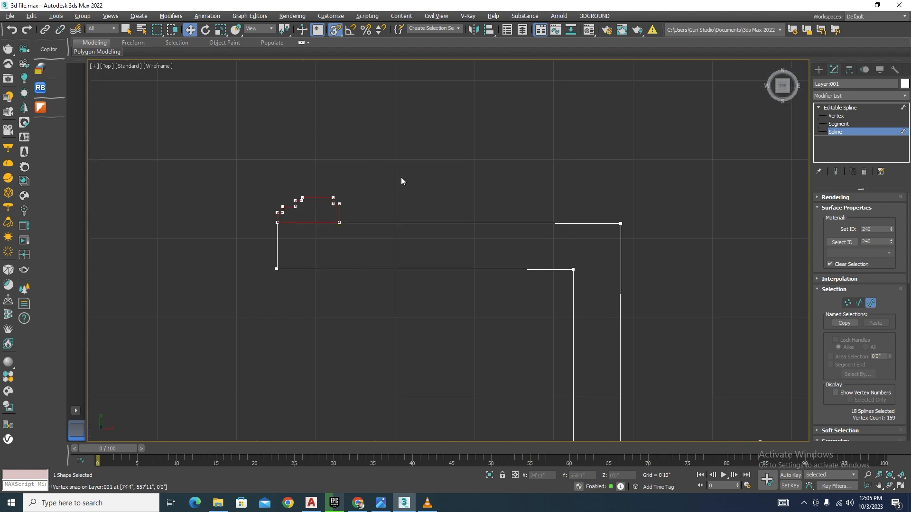
scroll(475, 171, down, 6)
scroll(530, 140, up, 4)
scroll(516, 129, up, 5)
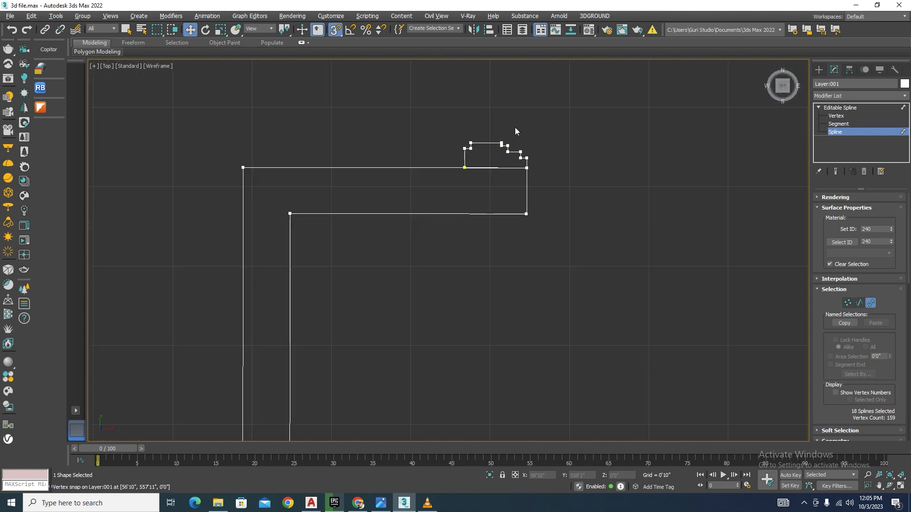
ctrl+drag(448, 157, 448, 158)
scroll(577, 125, down, 6)
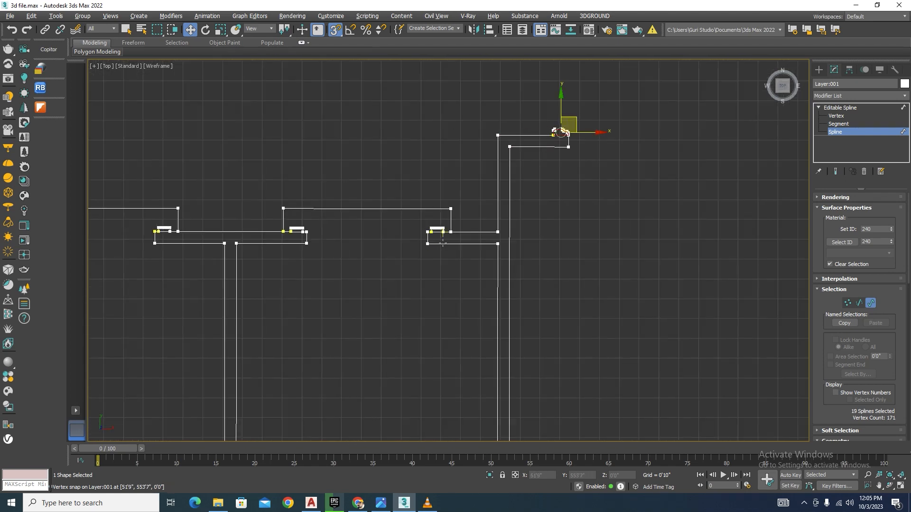
Add the mouldings, both projecting outlines and the stray moulding along the top wall of the upper-left wing to the selection.
scroll(444, 238, up, 3)
ctrl+drag(161, 205, 112, 219)
scroll(604, 212, down, 6)
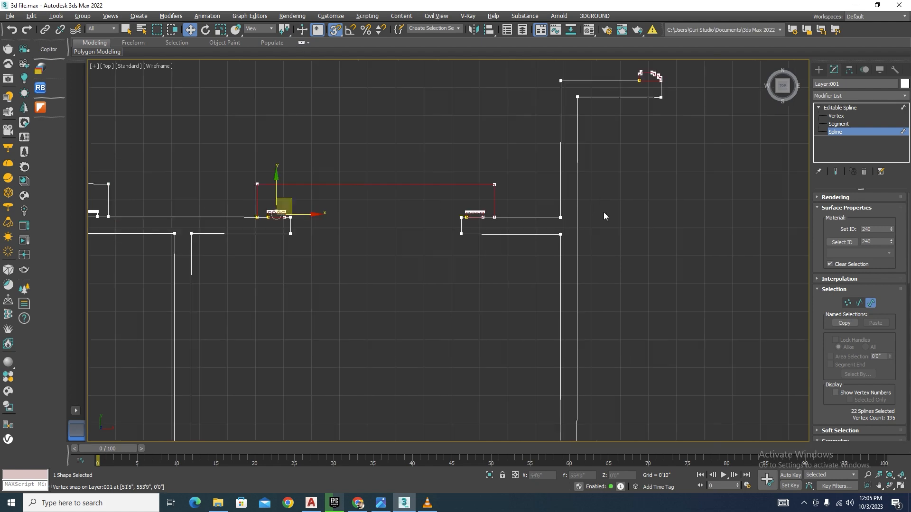
scroll(618, 173, up, 4)
ctrl+drag(255, 245, 234, 260)
scroll(355, 157, down, 3)
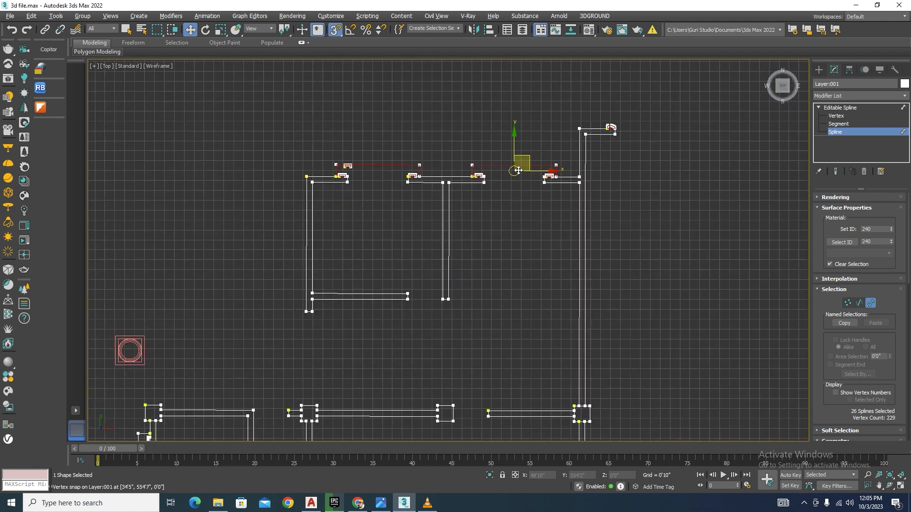
Add the three mouldings and projecting outline on the upper-left room's outer side wall to the selection.
scroll(449, 126, down, 3)
scroll(301, 261, up, 3)
scroll(302, 260, up, 3)
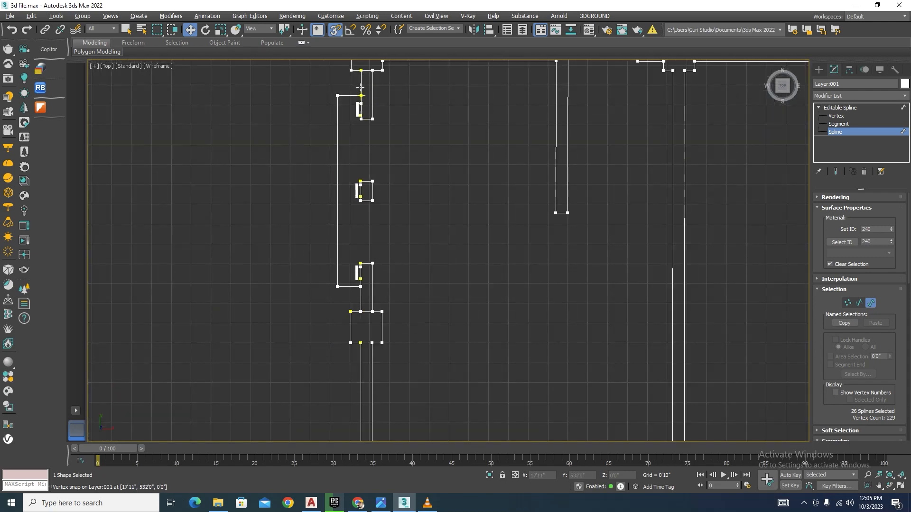
ctrl+drag(330, 258, 318, 301)
scroll(459, 143, down, 7)
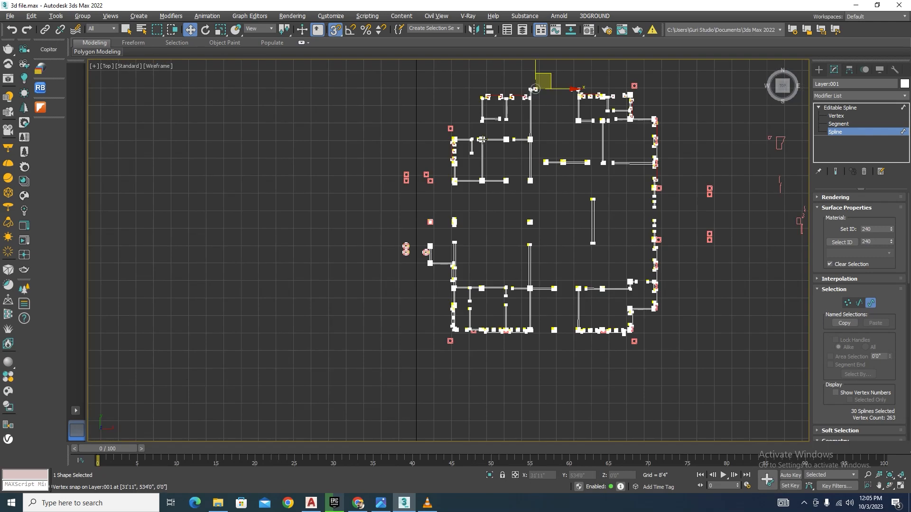
Add the projecting outline and its two mouldings on the left outer wall just below the small projecting porch wall to the selection.
scroll(446, 270, up, 5)
scroll(470, 297, up, 4)
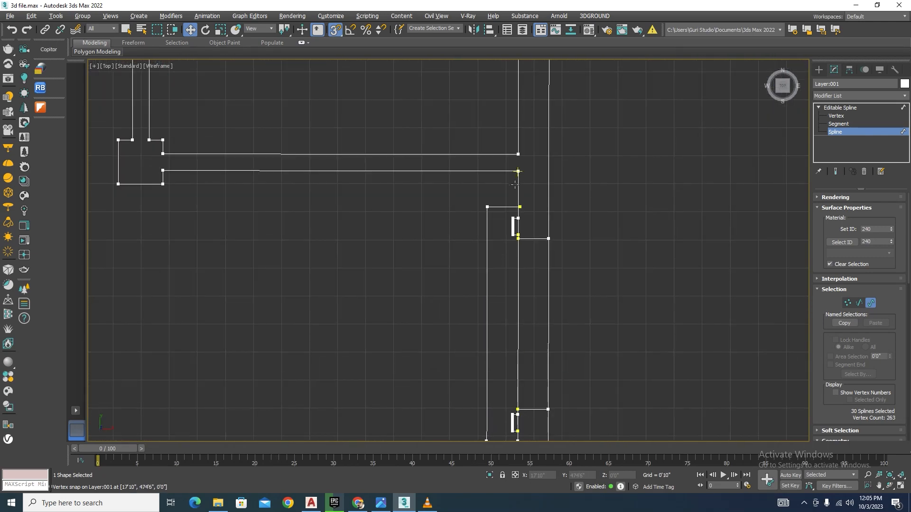
ctrl+drag(467, 359, 465, 357)
scroll(503, 222, up, 4)
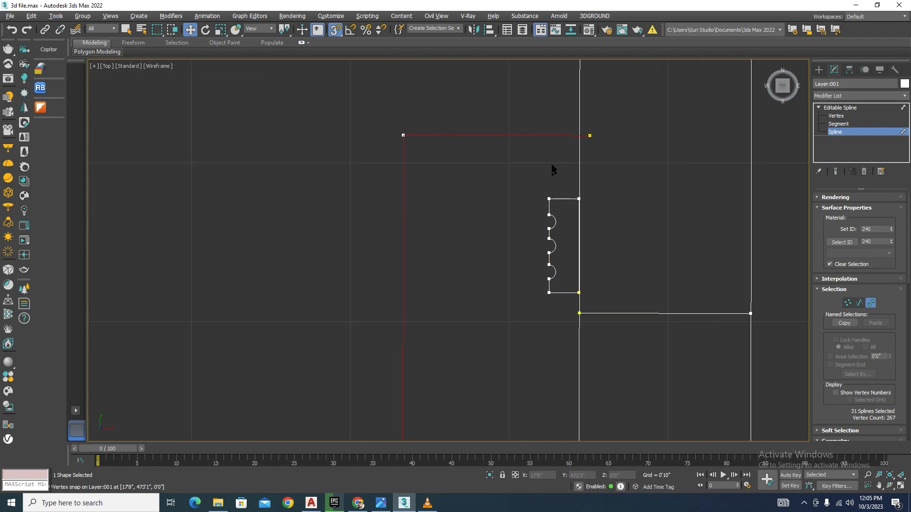
scroll(493, 247, down, 2)
scroll(470, 199, down, 4)
scroll(485, 262, up, 6)
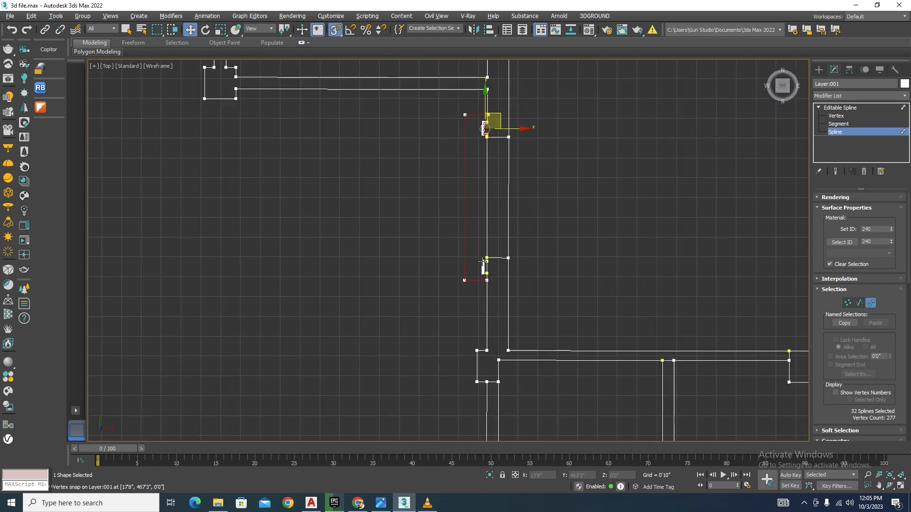
ctrl+drag(342, 393, 342, 393)
Add the projecting outline and three mouldings on the lower-left room's outer side wall to the selection.
scroll(427, 177, down, 8)
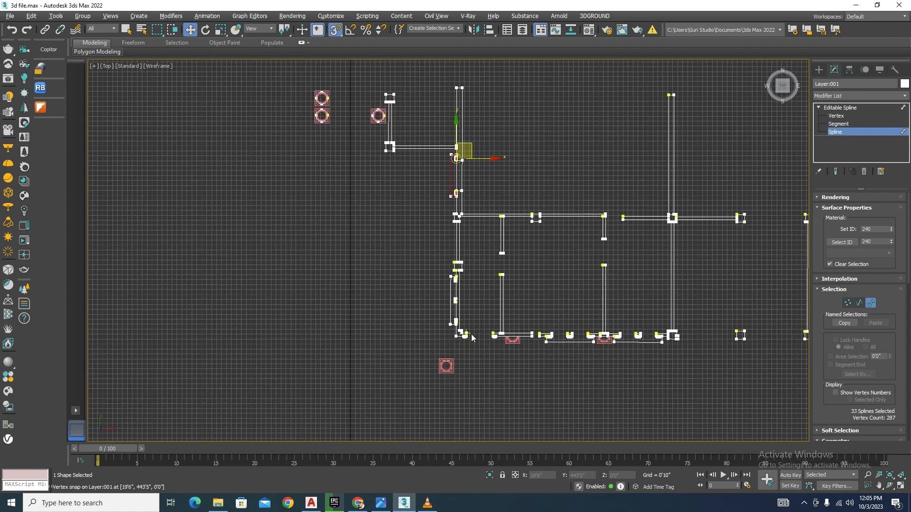
scroll(417, 179, up, 8)
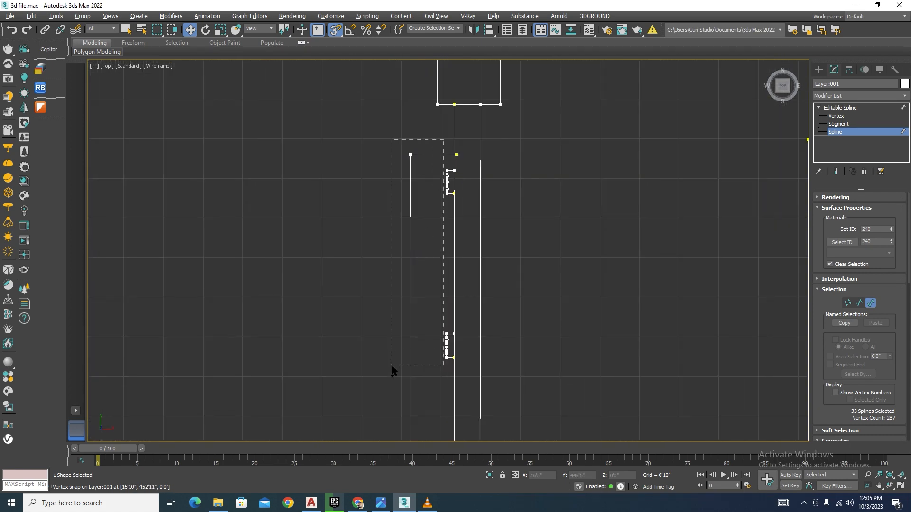
ctrl+drag(392, 371, 392, 371)
scroll(427, 189, down, 5)
scroll(450, 239, up, 8)
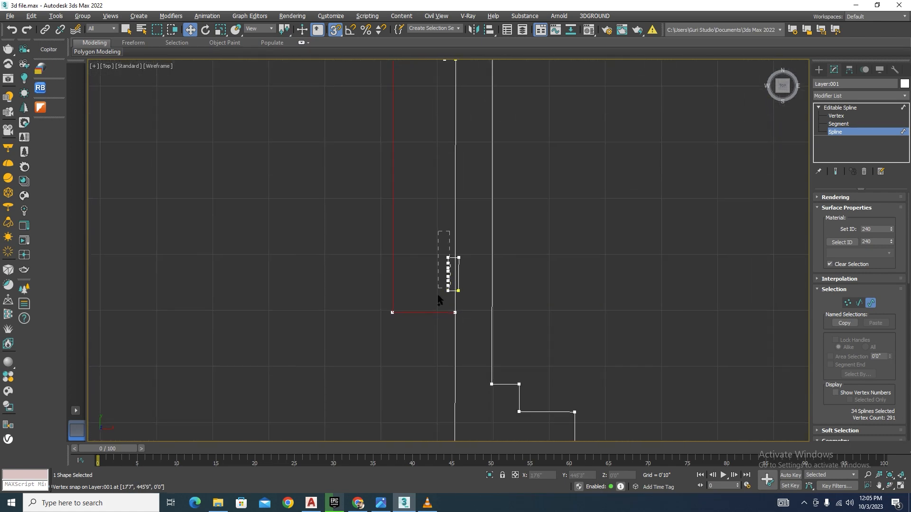
ctrl+drag(438, 298, 437, 298)
scroll(438, 298, down, 5)
scroll(436, 256, up, 5)
scroll(406, 268, down, 5)
ctrl+drag(404, 265, 397, 277)
scroll(417, 185, up, 6)
Add the projecting outline and three mouldings right of the half column in the lower-left bottom wall to the selection.
scroll(397, 278, down, 5)
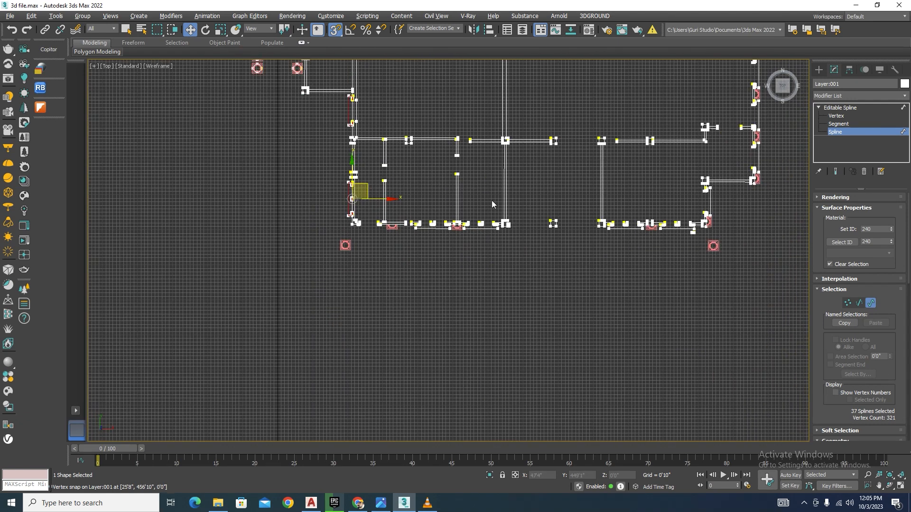
scroll(491, 201, up, 6)
scroll(612, 223, up, 4)
scroll(702, 216, down, 4)
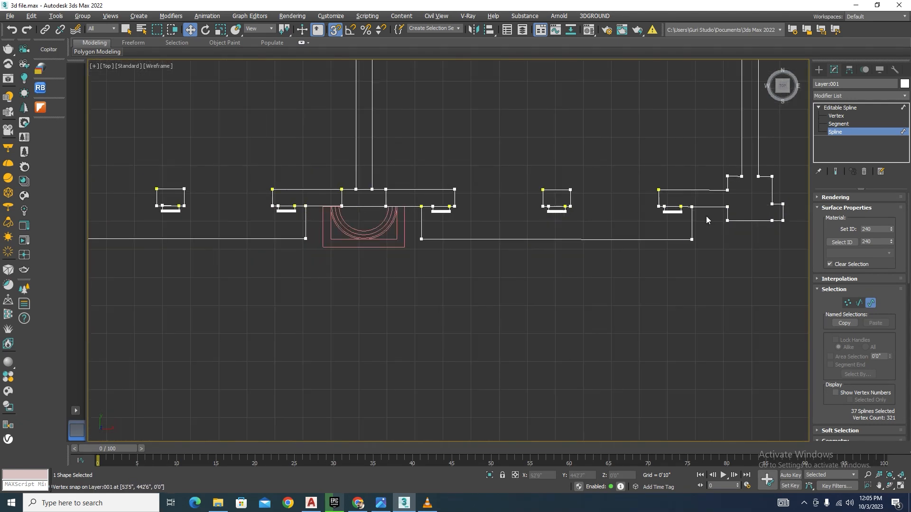
scroll(700, 211, up, 2)
ctrl+drag(294, 260, 294, 260)
scroll(294, 260, down, 5)
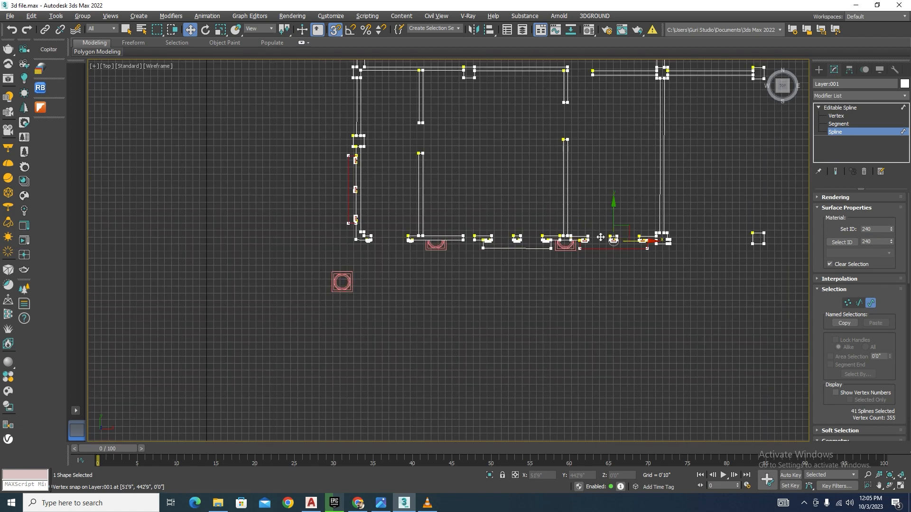
Add the two stepped mouldings on either side of the opening at the plan's lower-left corner to the selection.
scroll(374, 238, up, 6)
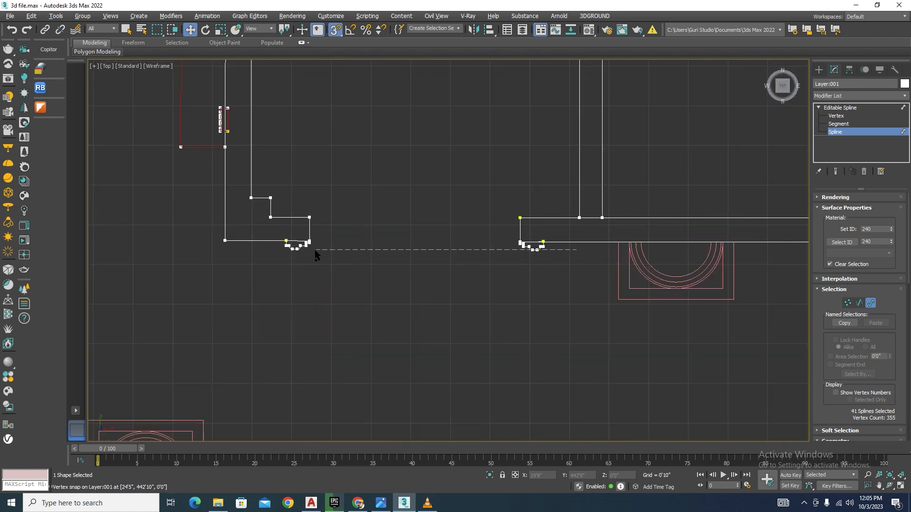
ctrl+drag(290, 251, 289, 252)
scroll(289, 251, down, 5)
Add the projecting outline and its two end mouldings between the two half columns of the lower-left bottom wall to the selection.
scroll(489, 197, up, 6)
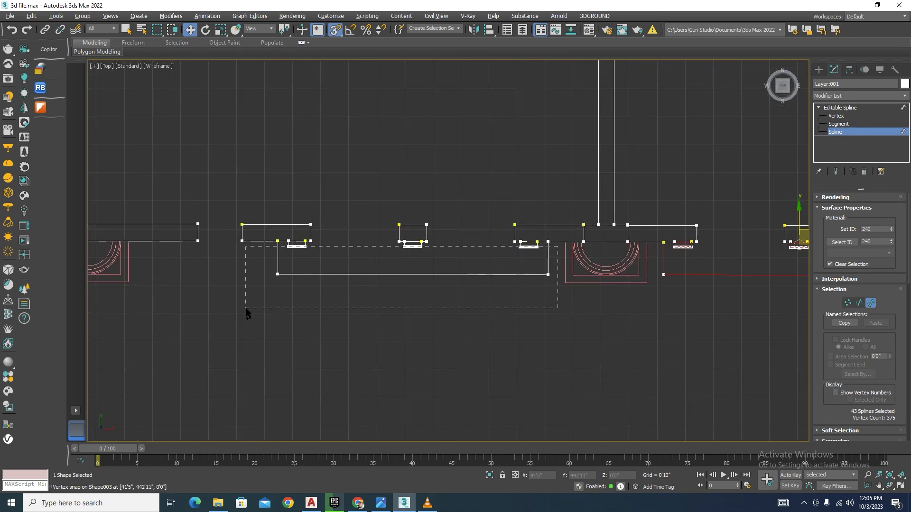
ctrl+drag(246, 310, 246, 309)
scroll(245, 310, down, 5)
scroll(265, 316, up, 6)
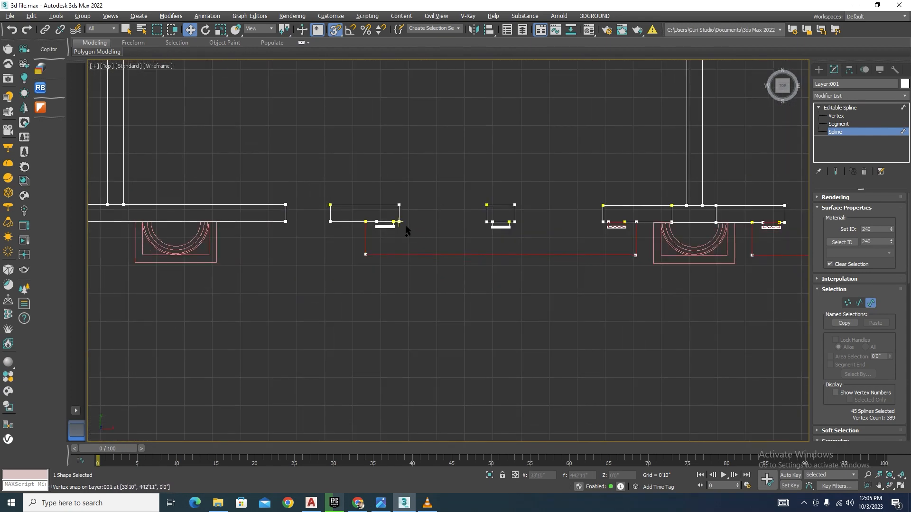
ctrl+drag(405, 225, 356, 248)
scroll(347, 256, down, 5)
Add the outline and three mouldings right of the lower-right bottom wall's half column, plus the stray moulding below, to the selection.
middle_drag(736, 224, 496, 216)
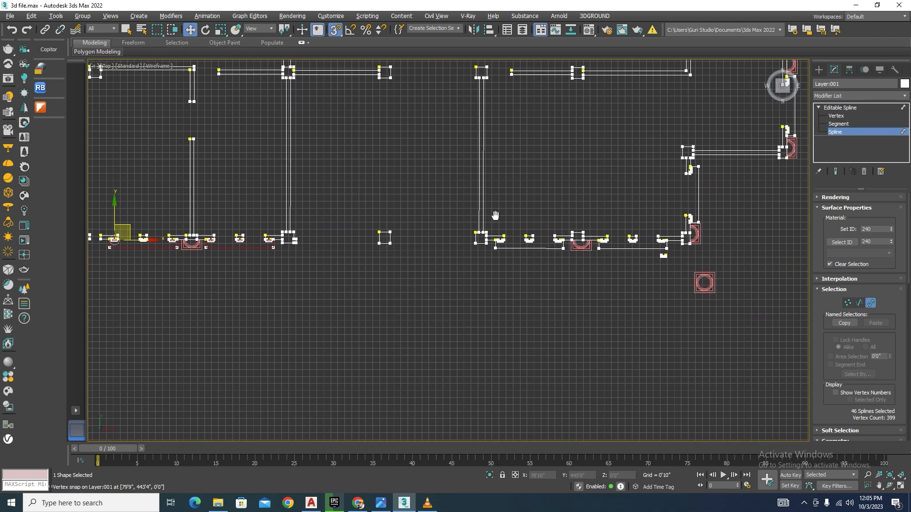
scroll(606, 252, up, 5)
scroll(593, 228, up, 5)
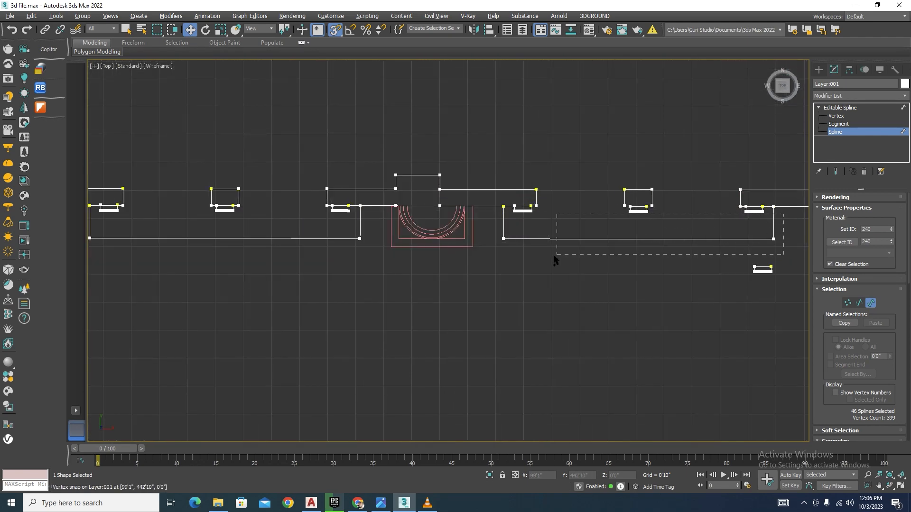
ctrl+drag(493, 283, 493, 283)
scroll(758, 183, up, 6)
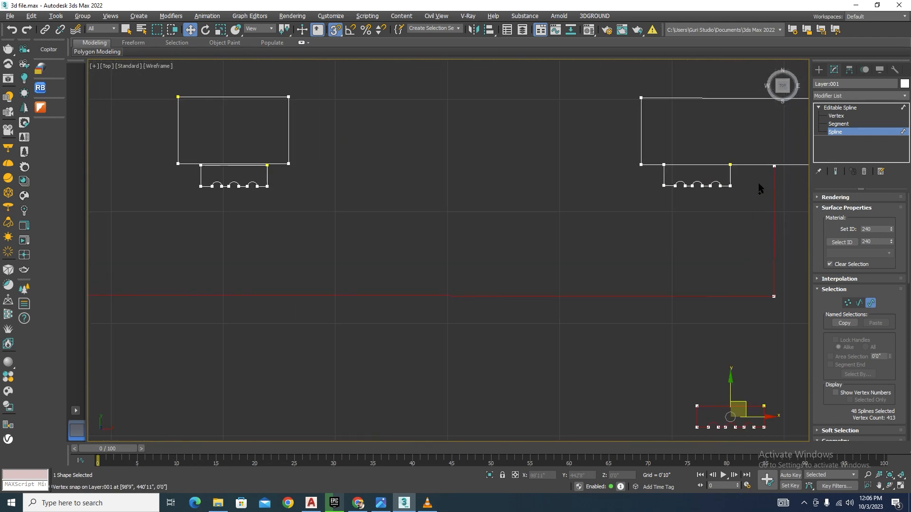
ctrl+drag(144, 206, 143, 207)
scroll(469, 219, down, 6)
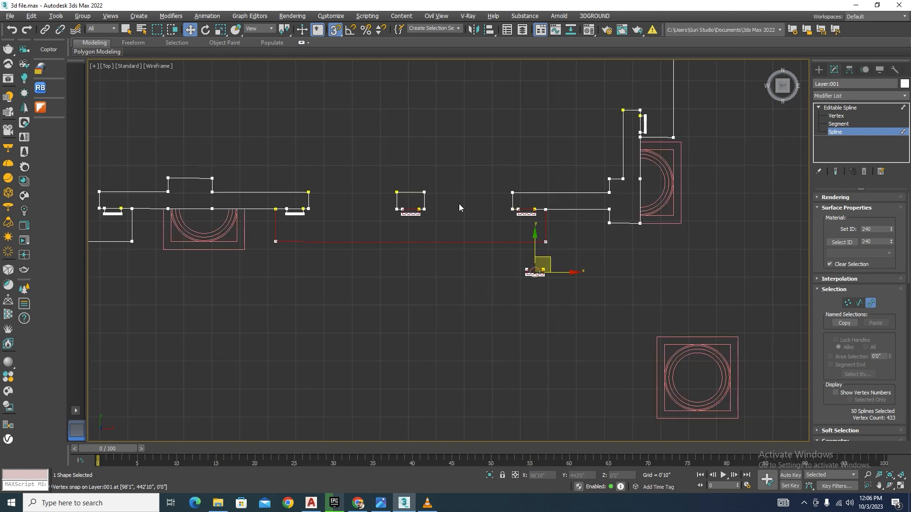
scroll(289, 214, up, 6)
ctrl+drag(341, 203, 195, 231)
scroll(411, 233, down, 5)
Add the projecting outline and three mouldings left of the half column in the lower-right bottom wall to the selection.
scroll(484, 226, down, 5)
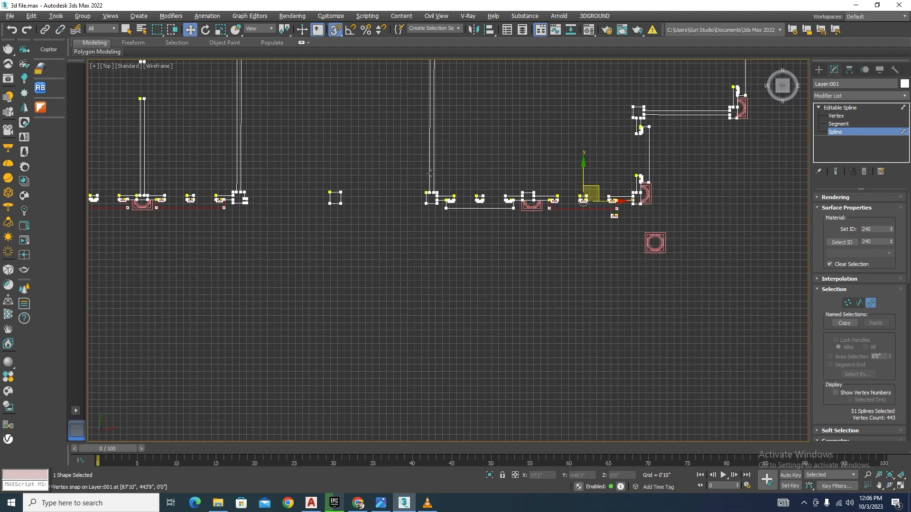
scroll(548, 196, up, 5)
scroll(579, 232, up, 2)
ctrl+drag(579, 231, 187, 249)
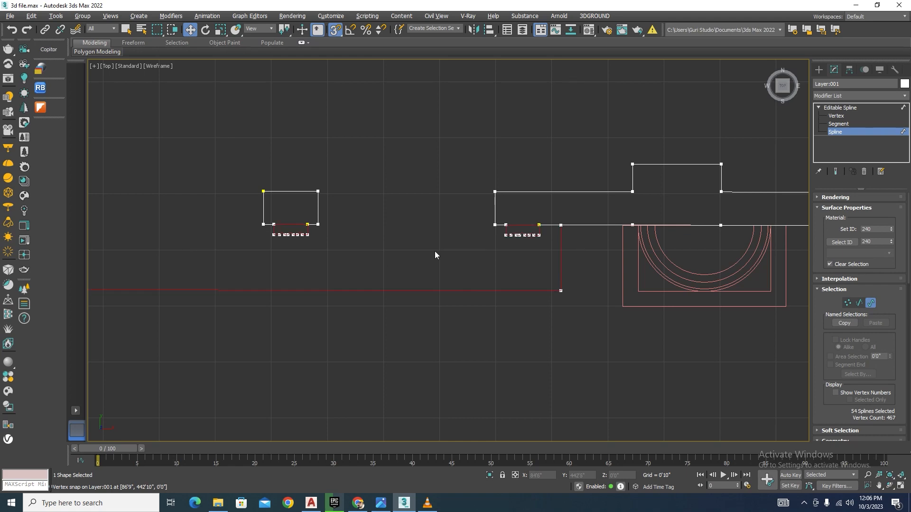
scroll(435, 252, down, 5)
scroll(387, 244, up, 5)
ctrl+drag(326, 247, 326, 247)
scroll(408, 257, down, 5)
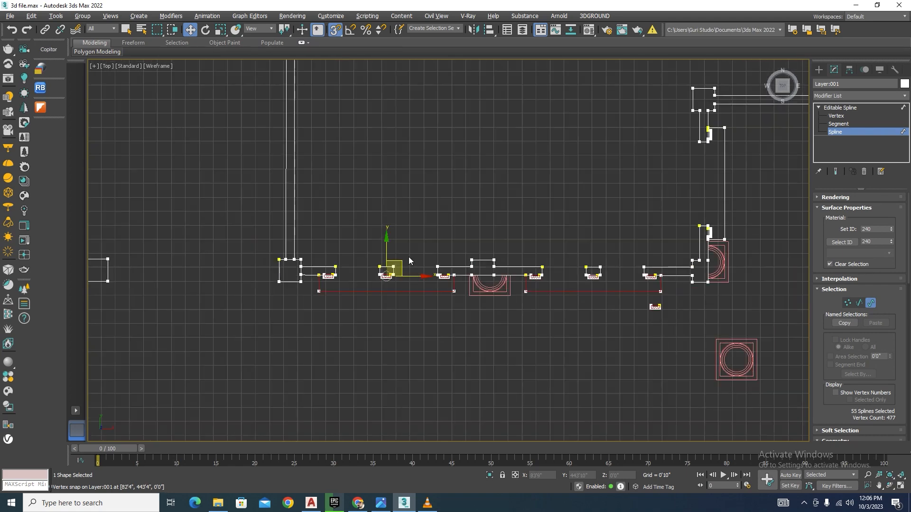
Add the projecting outline and two mouldings on the lower-right room's outer side wall to the selection.
scroll(517, 238, up, 4)
scroll(508, 147, up, 4)
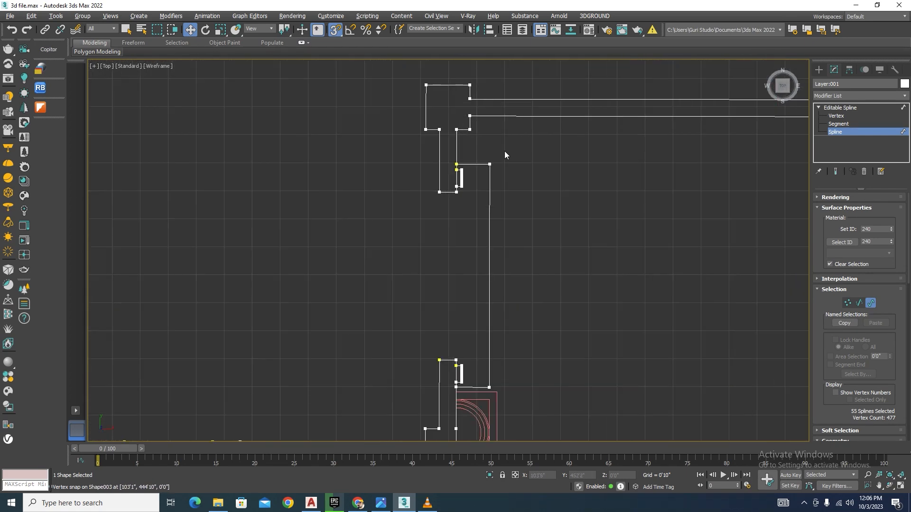
ctrl+drag(506, 138, 456, 323)
ctrl+drag(458, 379, 458, 378)
Add the lowest projecting outline on the right outer wall and the mouldings at both its ends to the selection.
scroll(459, 378, down, 5)
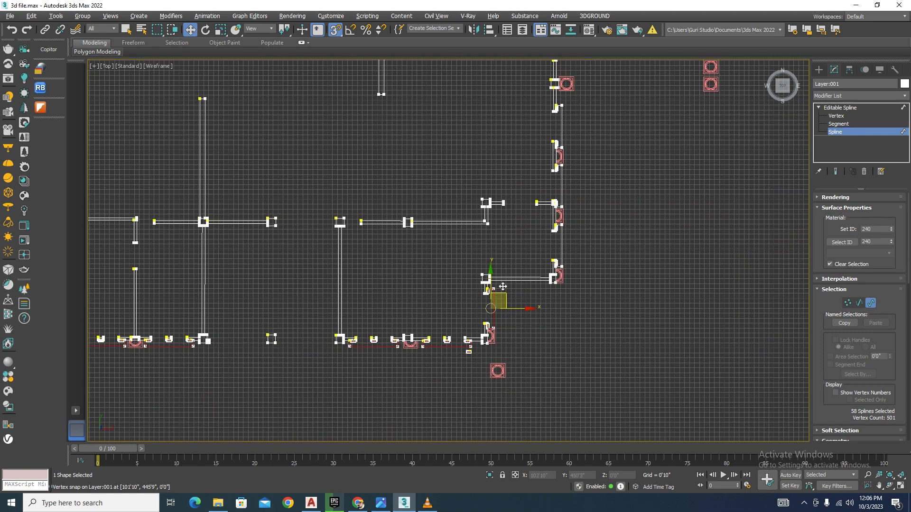
scroll(568, 281, up, 3)
scroll(568, 282, up, 5)
ctrl+drag(565, 243, 510, 338)
scroll(525, 114, up, 5)
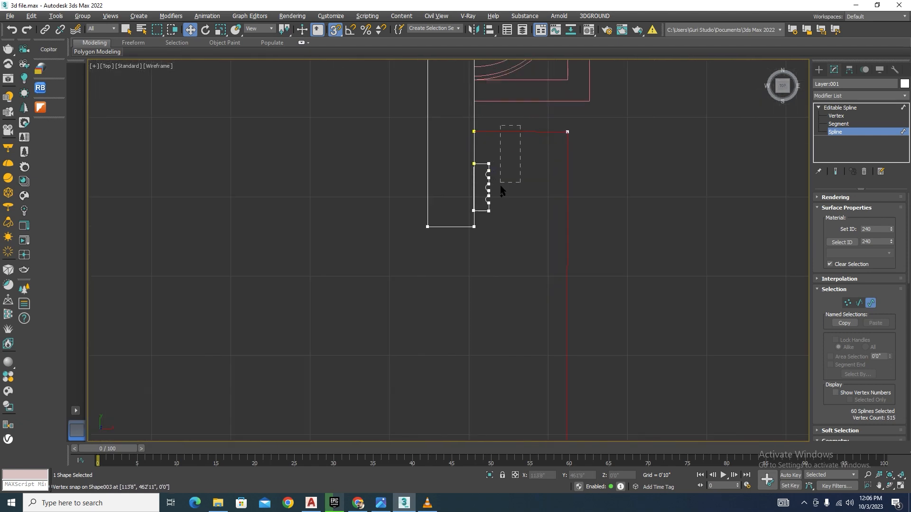
ctrl+drag(487, 233, 487, 233)
Add the second-lowest projecting outline on the right outer wall and its two mouldings to the selection.
scroll(559, 269, down, 5)
scroll(579, 154, up, 6)
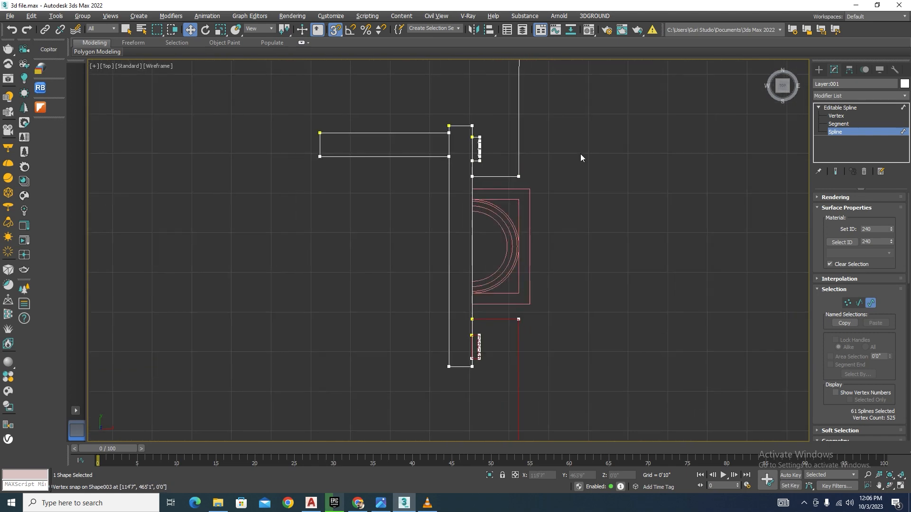
ctrl+drag(542, 136, 408, 317)
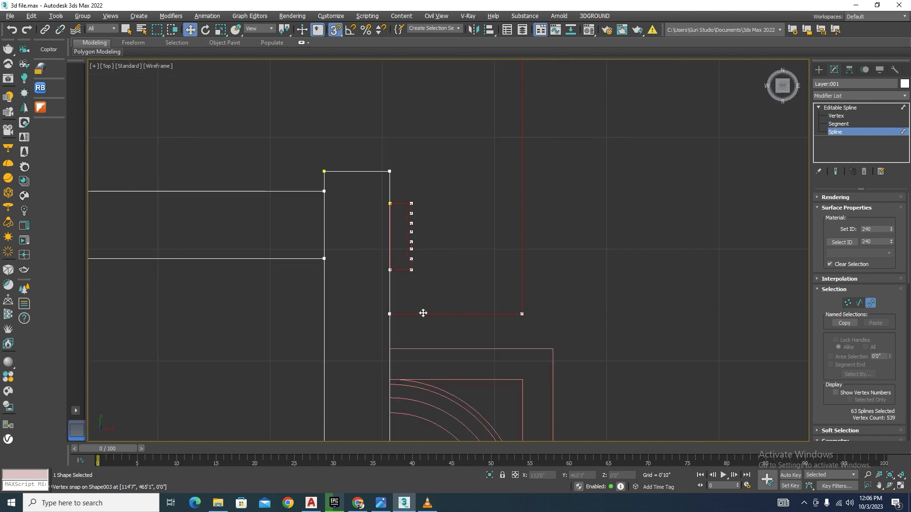
scroll(530, 175, down, 5)
scroll(477, 121, up, 5)
ctrl+drag(477, 121, 432, 188)
Add the third projecting outline from the bottom of the right outer wall and its two mouldings to the selection.
scroll(442, 283, down, 3)
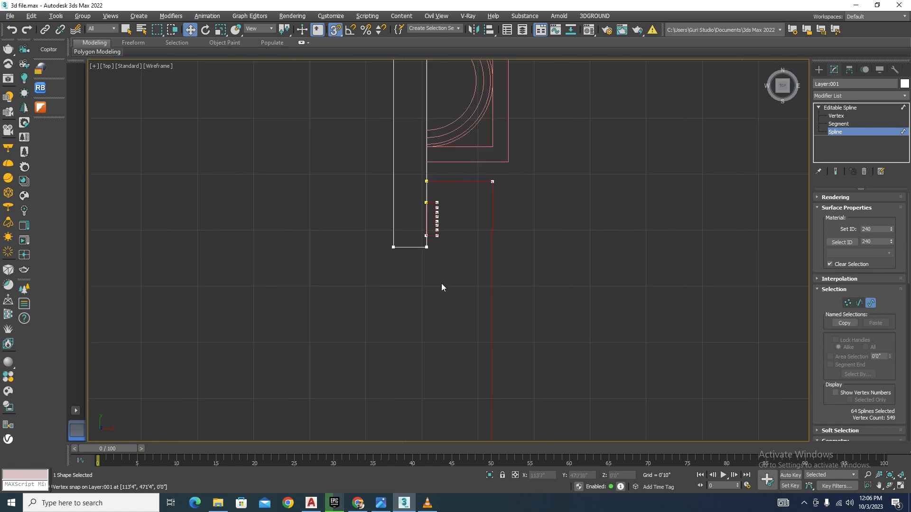
scroll(509, 196, down, 4)
scroll(505, 166, up, 4)
ctrl+drag(506, 164, 444, 252)
scroll(449, 249, down, 4)
scroll(415, 252, up, 5)
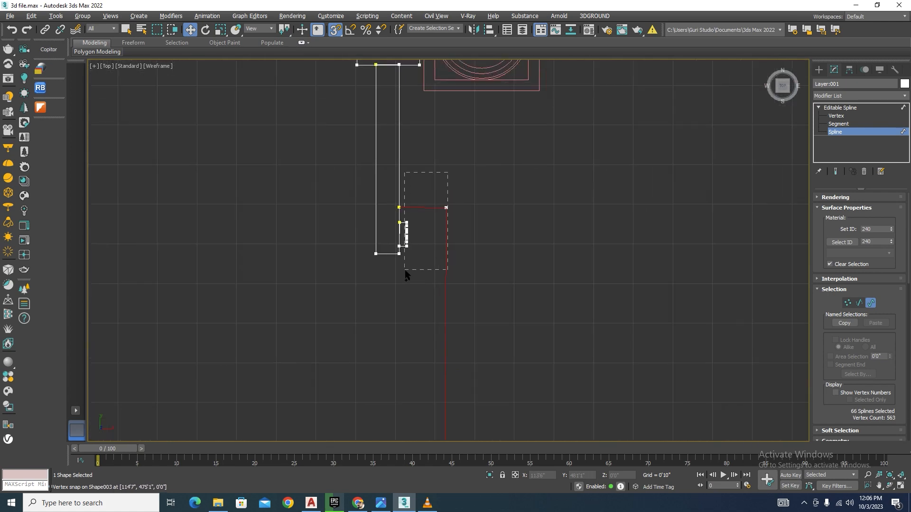
ctrl+drag(405, 275, 406, 276)
Detach the selected projecting outlines and wall mouldings from the floor plan as a separate shape and leave spline editing.
scroll(506, 289, down, 5)
scroll(491, 227, down, 3)
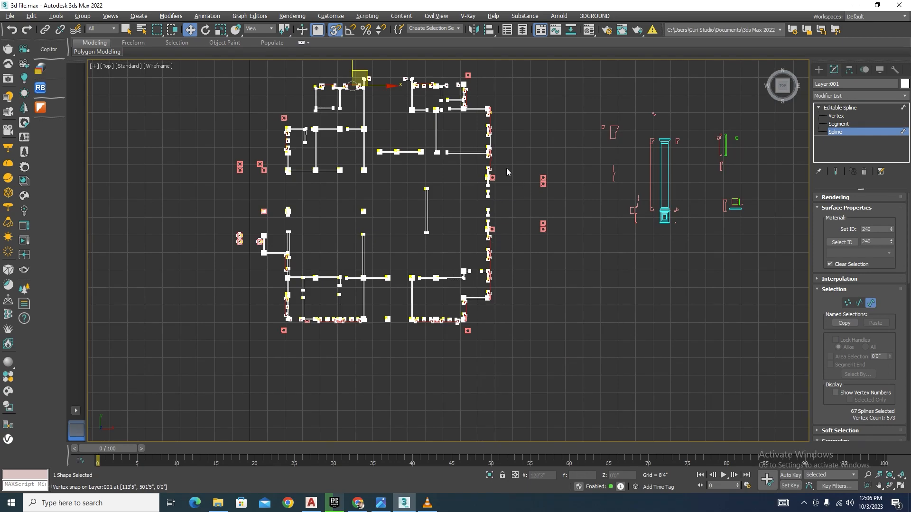
scroll(506, 168, up, 5)
scroll(843, 389, down, 10)
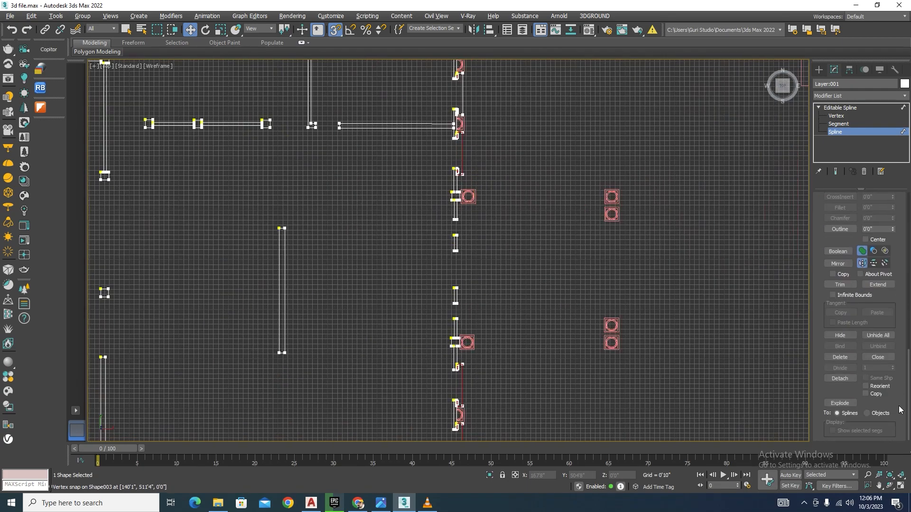
click(840, 377)
click(487, 257)
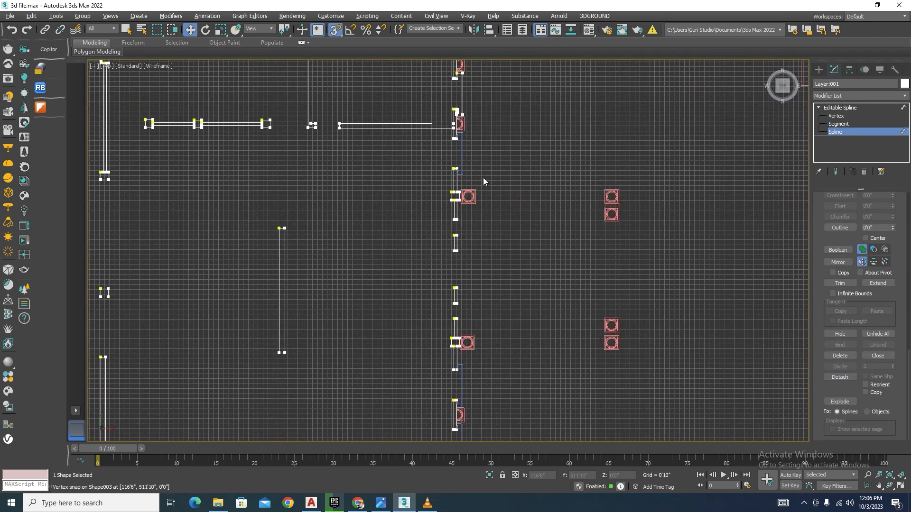
scroll(484, 177, down, 8)
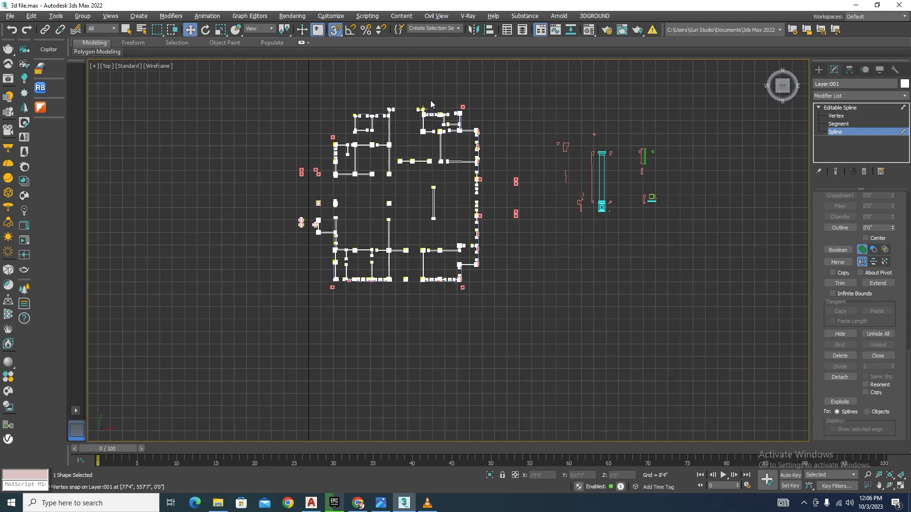
scroll(488, 174, up, 8)
scroll(502, 163, down, 3)
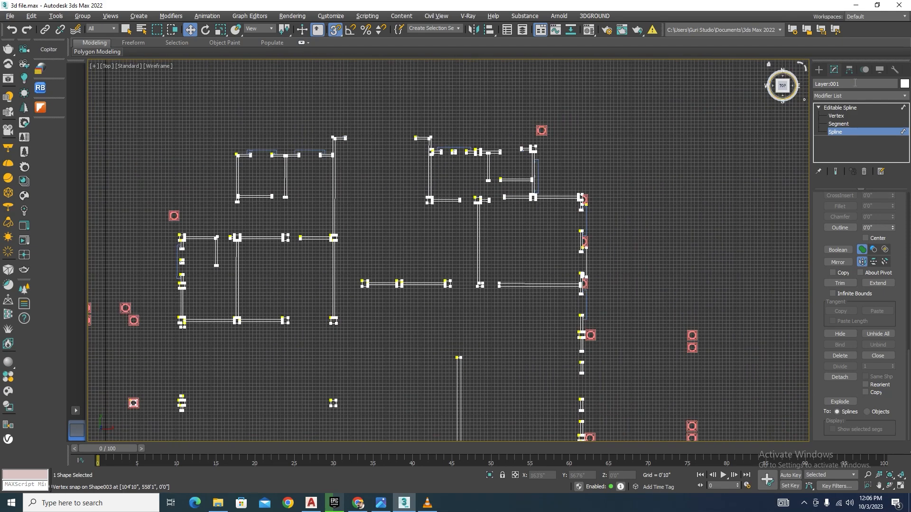
click(847, 131)
click(648, 208)
Delete the extra vertex beside the upper-left corner of the short wall stub at the plan's top-right column.
scroll(514, 150, up, 6)
scroll(560, 157, up, 3)
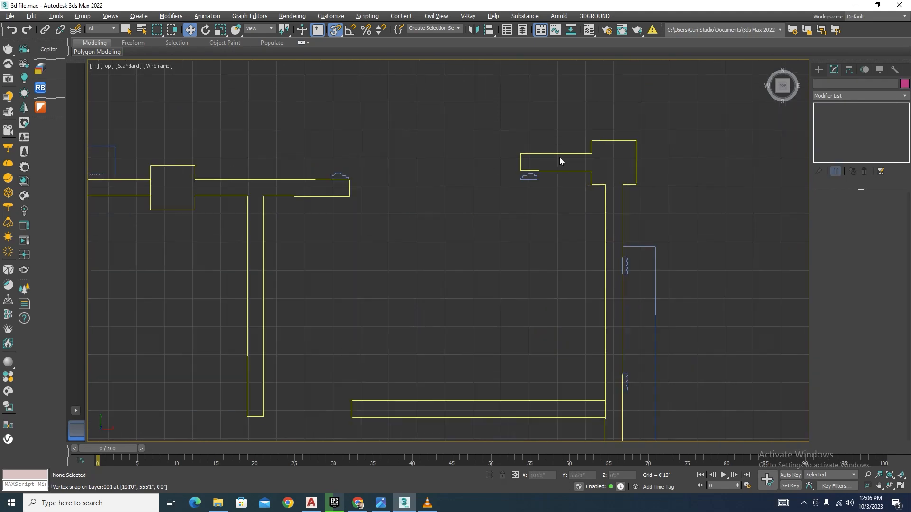
click(333, 196)
scroll(619, 197, down, 3)
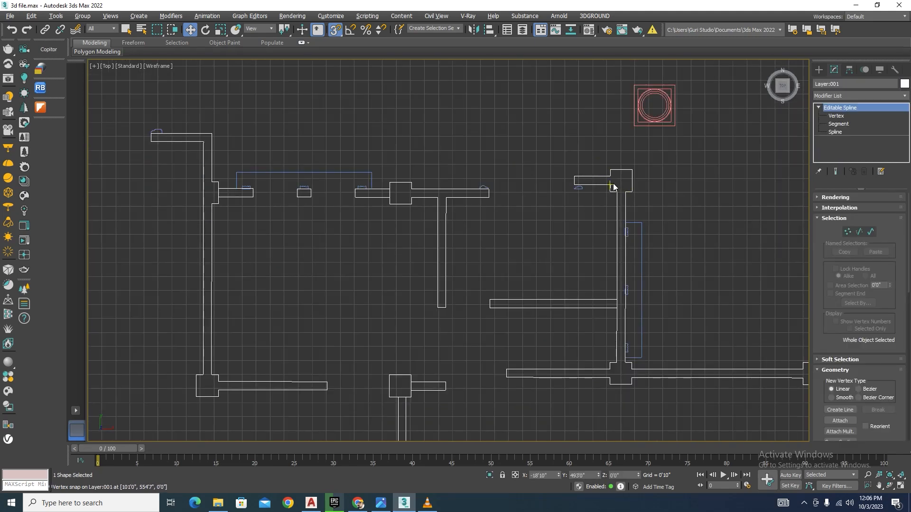
scroll(612, 186, up, 4)
click(836, 116)
scroll(574, 156, up, 6)
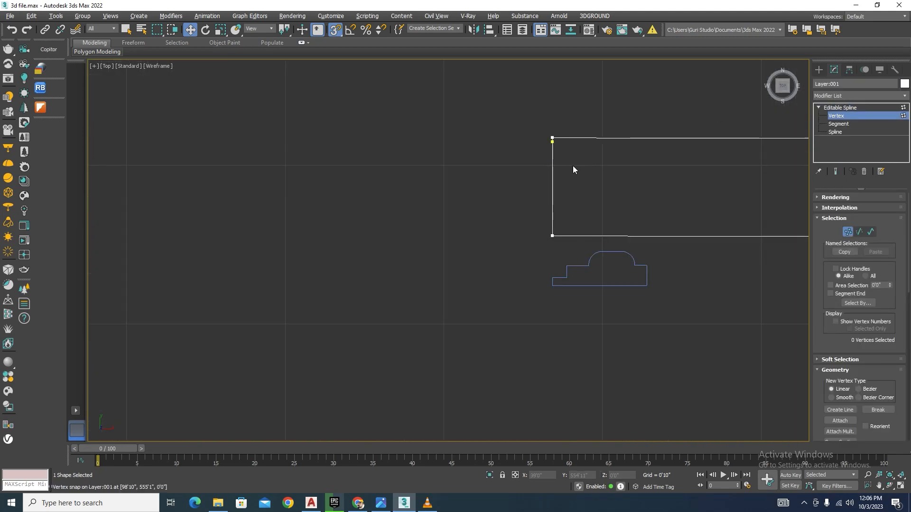
scroll(562, 129, up, 7)
click(518, 234)
drag(504, 167, 443, 205)
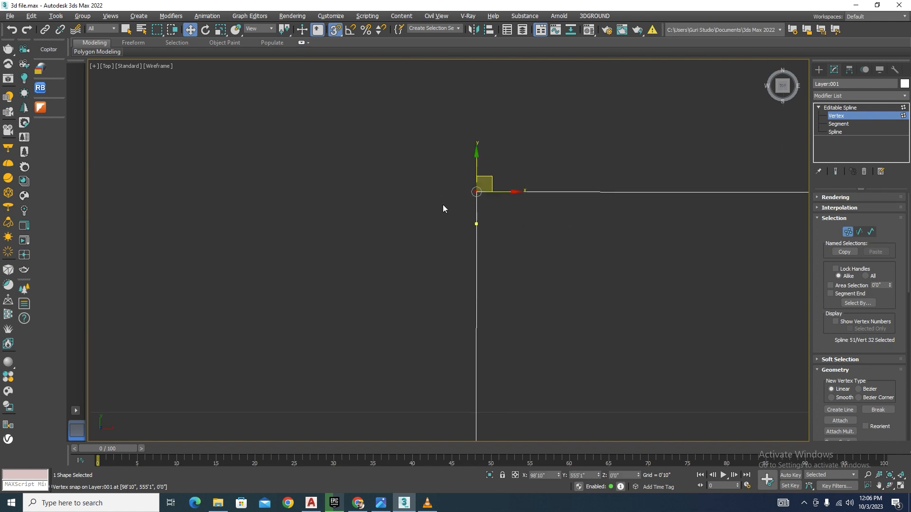
drag(432, 238, 432, 239)
Align the stub's upper-left corner vertex vertically with the vertex where the stub's upper edge meets the column.
click(476, 191)
scroll(391, 230, down, 5)
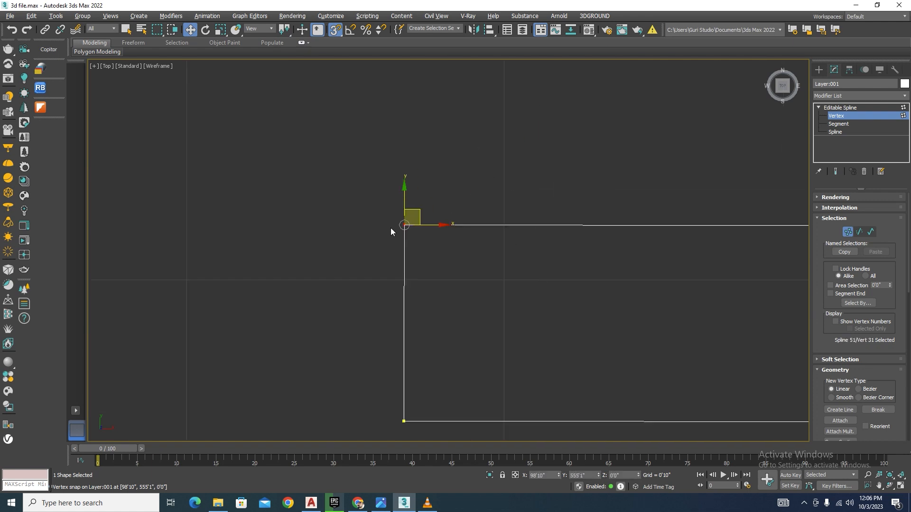
scroll(407, 195, down, 4)
drag(402, 179, 691, 212)
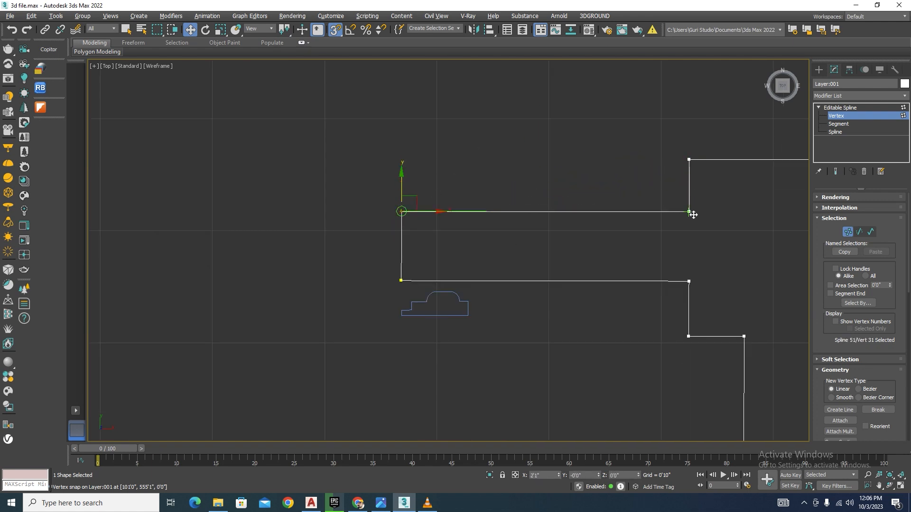
Move the vertices of the upper-right room's outer wall and window pier vertically, snapping its lower edge level with the opposite wall stub.
scroll(560, 191, down, 4)
scroll(420, 187, down, 5)
scroll(499, 198, up, 3)
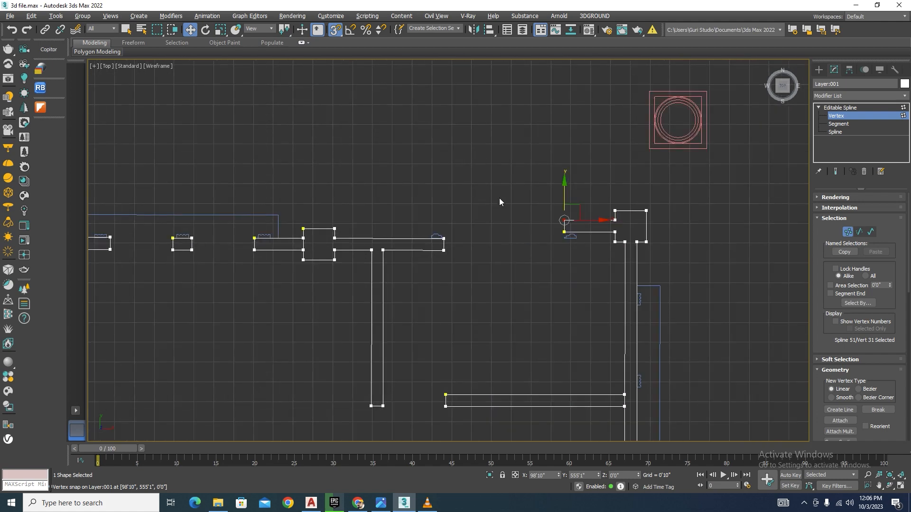
scroll(480, 195, down, 3)
scroll(487, 192, up, 2)
drag(154, 263, 153, 258)
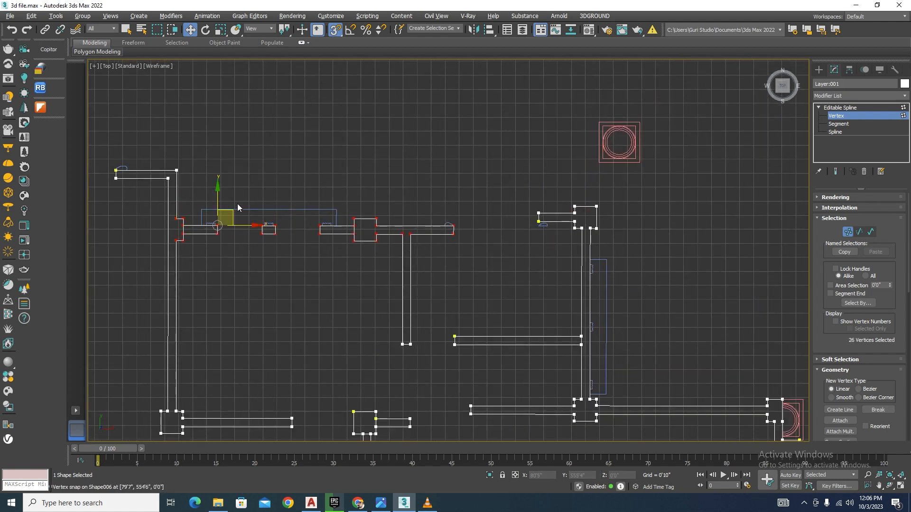
drag(219, 196, 657, 248)
scroll(444, 203, up, 3)
right_click(506, 229)
right_click(657, 248)
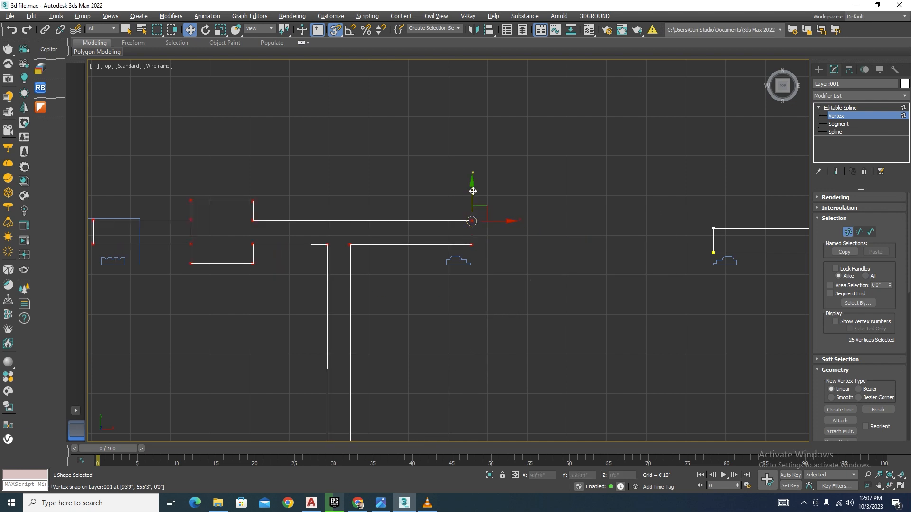
drag(472, 229, 715, 254)
right_click(631, 253)
scroll(677, 243, up, 3)
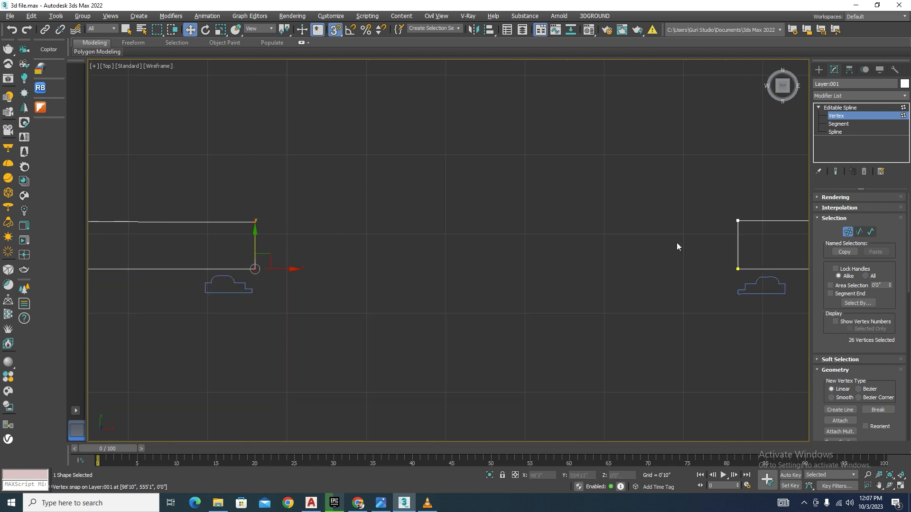
Leave vertex editing, select the detached outlines and mouldings shape, and inspect it across the whole plan.
scroll(511, 195, down, 10)
scroll(505, 203, up, 3)
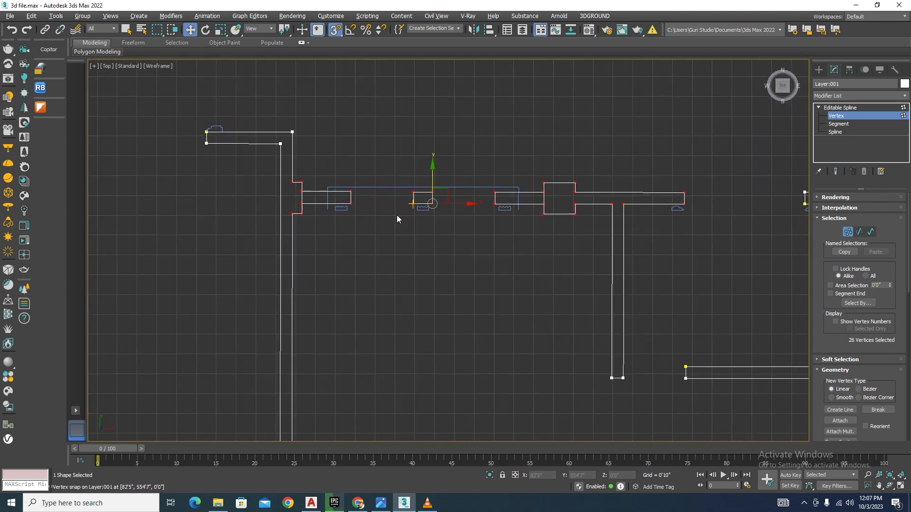
click(397, 260)
scroll(569, 178, up, 4)
click(847, 232)
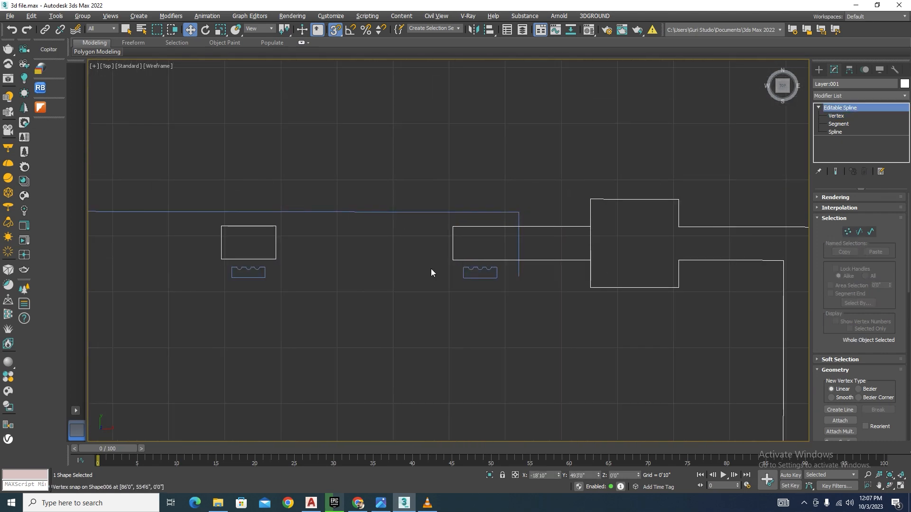
click(479, 272)
scroll(479, 272, down, 8)
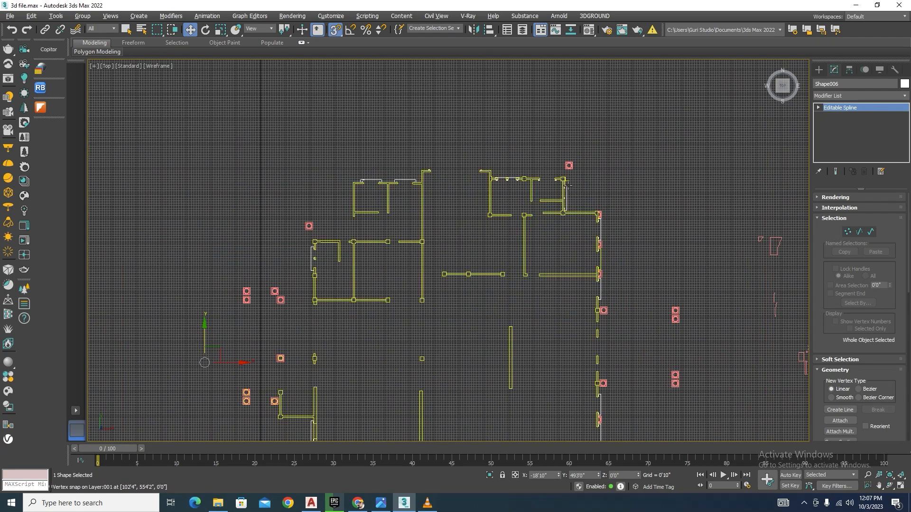
scroll(583, 162, down, 2)
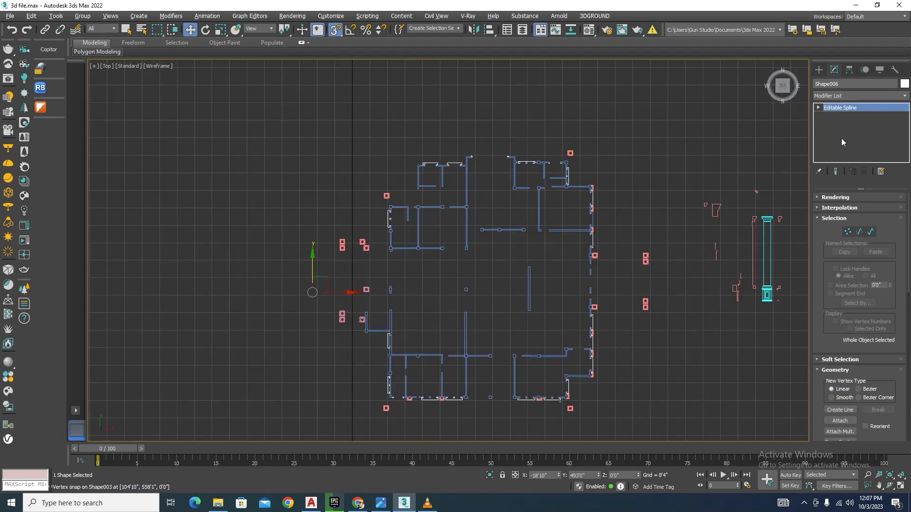
scroll(551, 147, up, 4)
scroll(556, 164, down, 4)
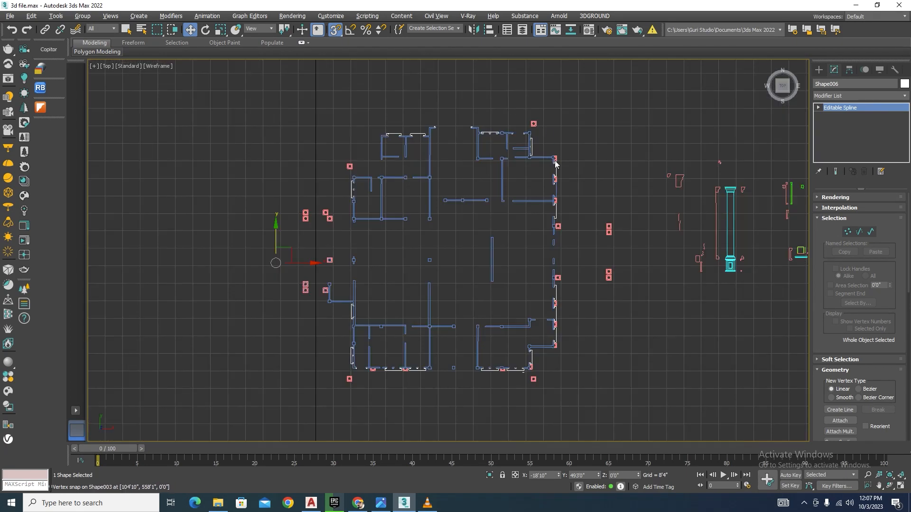
scroll(362, 240, up, 3)
Extrude the floor plan walls by 12' and display them shaded in an angled view.
click(369, 201)
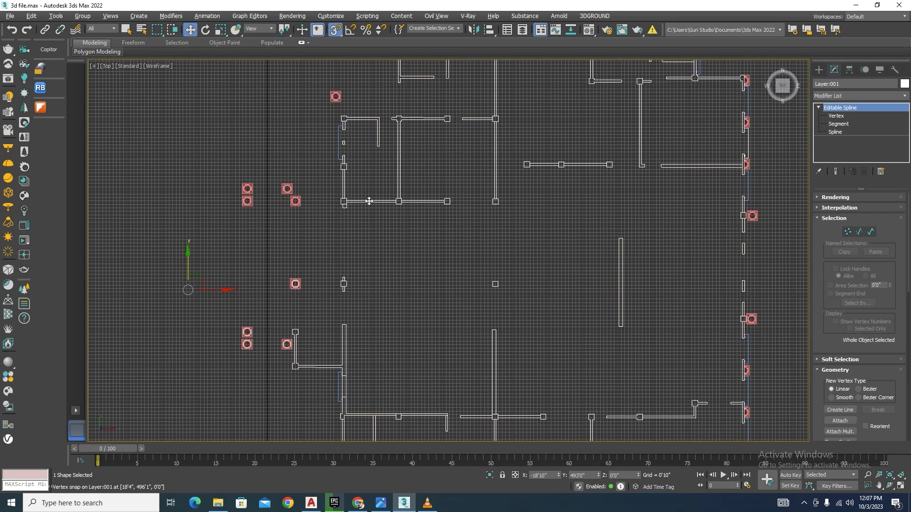
click(904, 96)
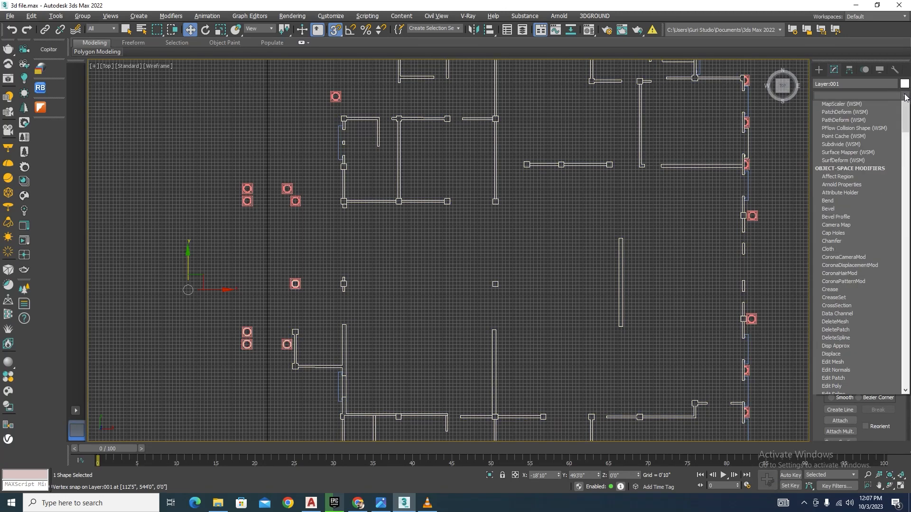
text(ex)
click(842, 105)
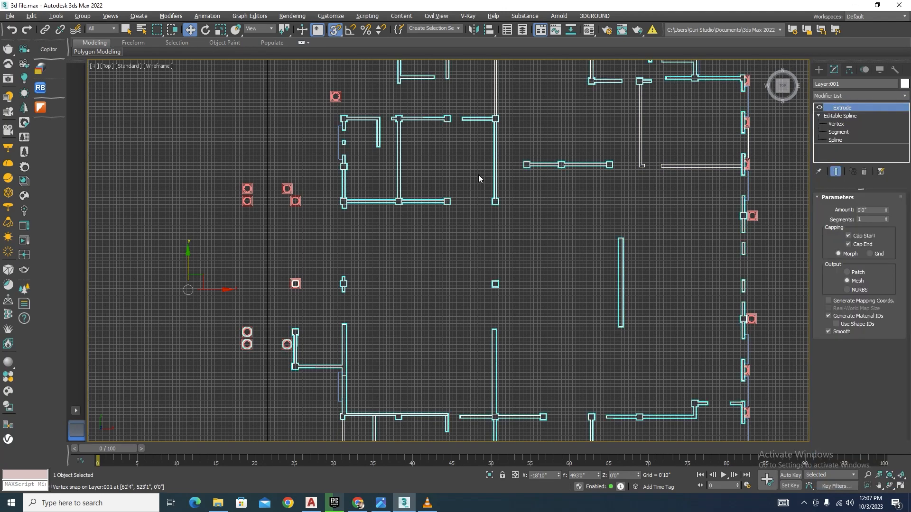
key(F3)
scroll(557, 221, down, 2)
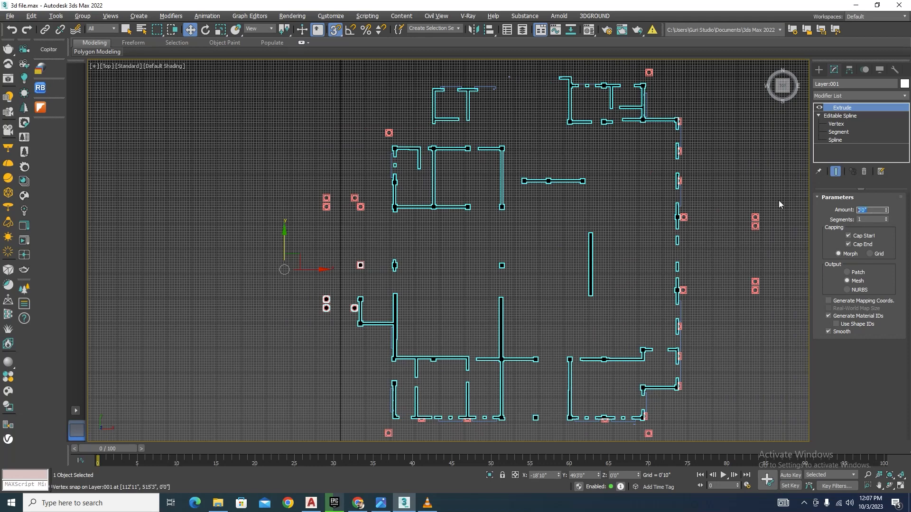
text(12')
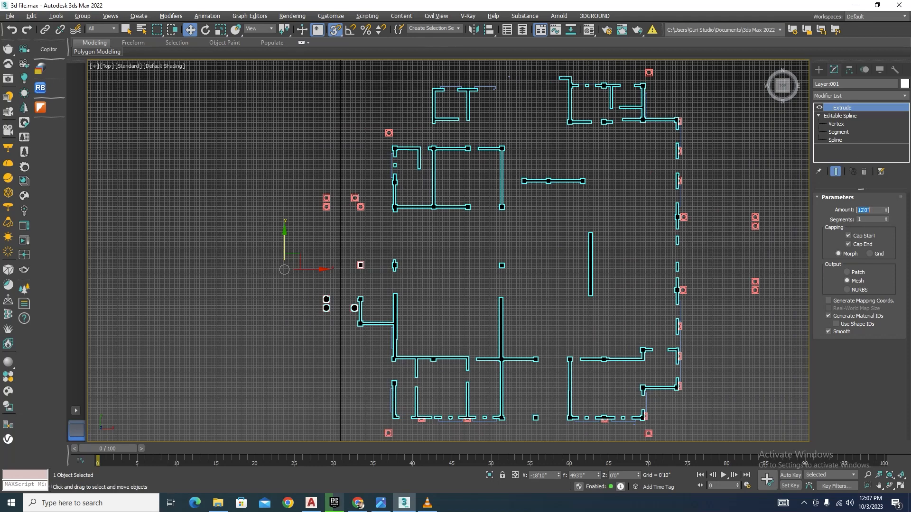
scroll(588, 146, down, 5)
alt+middle_drag(589, 154, 625, 99)
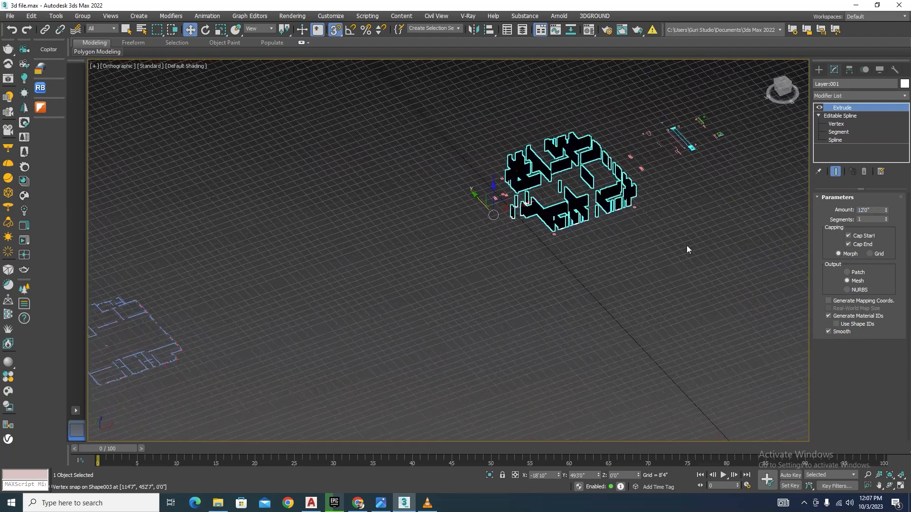
click(687, 246)
scroll(610, 166, up, 5)
key(F3)
key(F3)
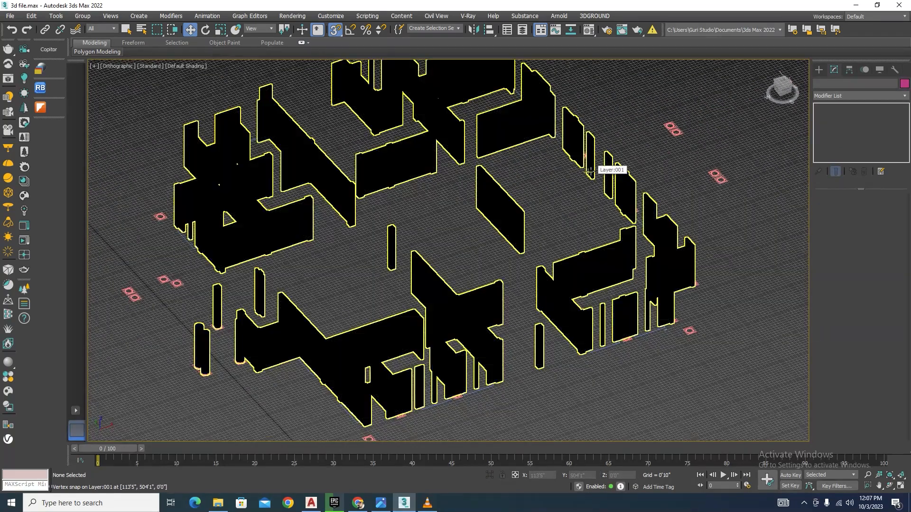
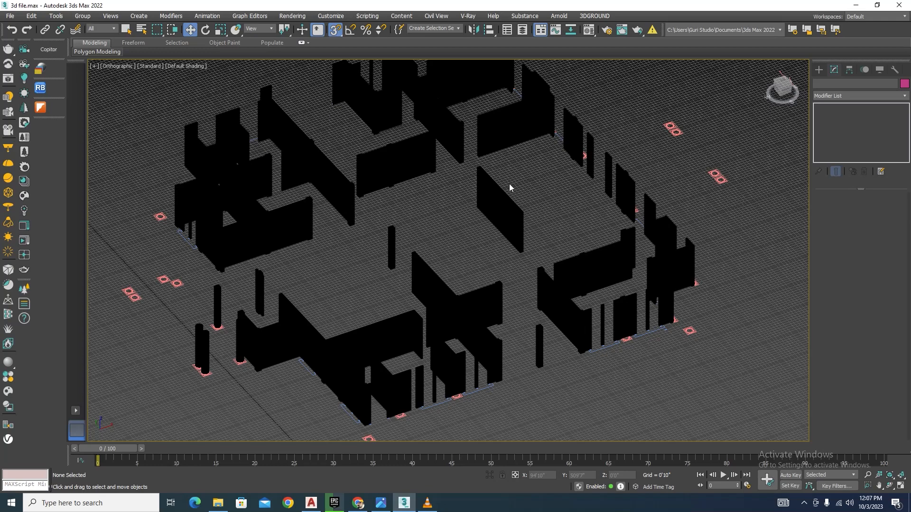
Open the material editor and examine the material types available for the 01 - Default material.
key(m)
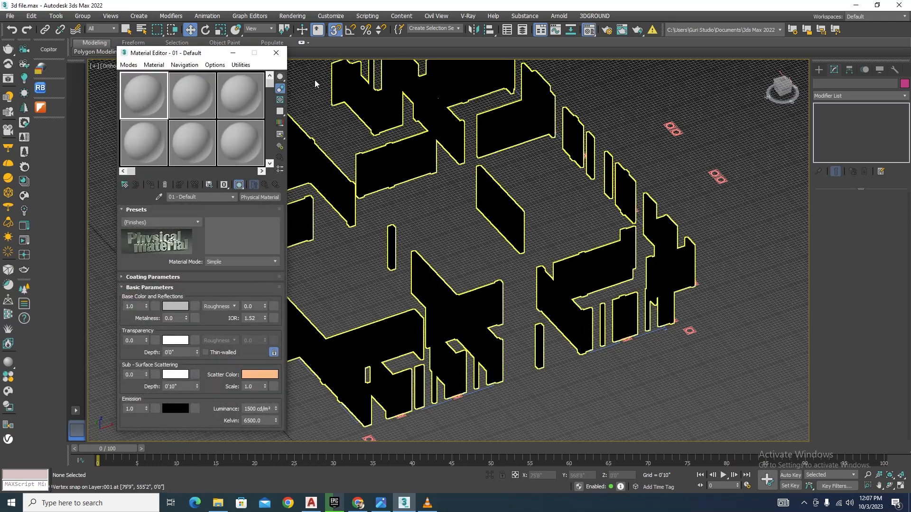
click(255, 199)
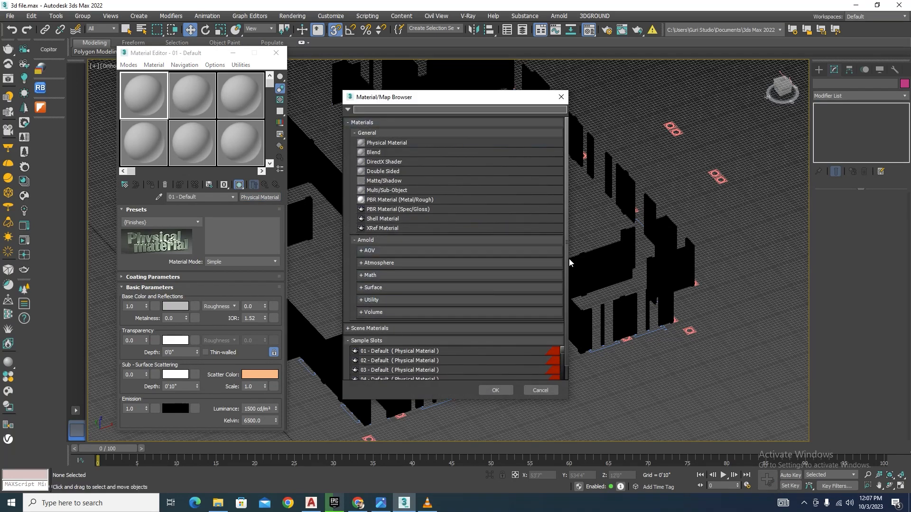
scroll(565, 271, down, 1)
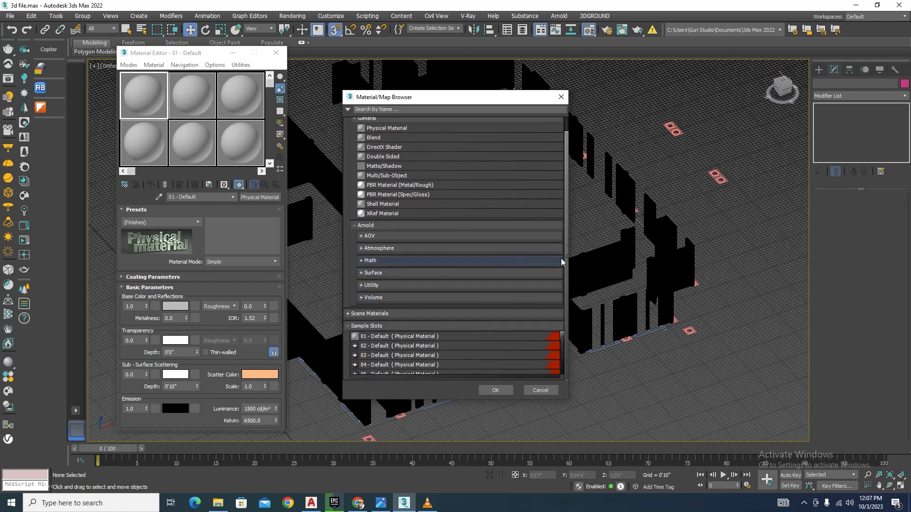
scroll(565, 235, up, 1)
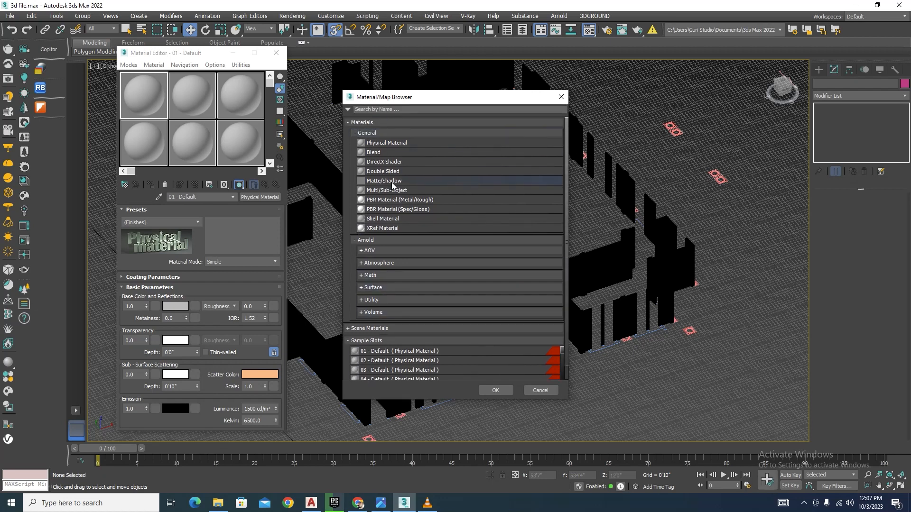
scroll(388, 269, down, 1)
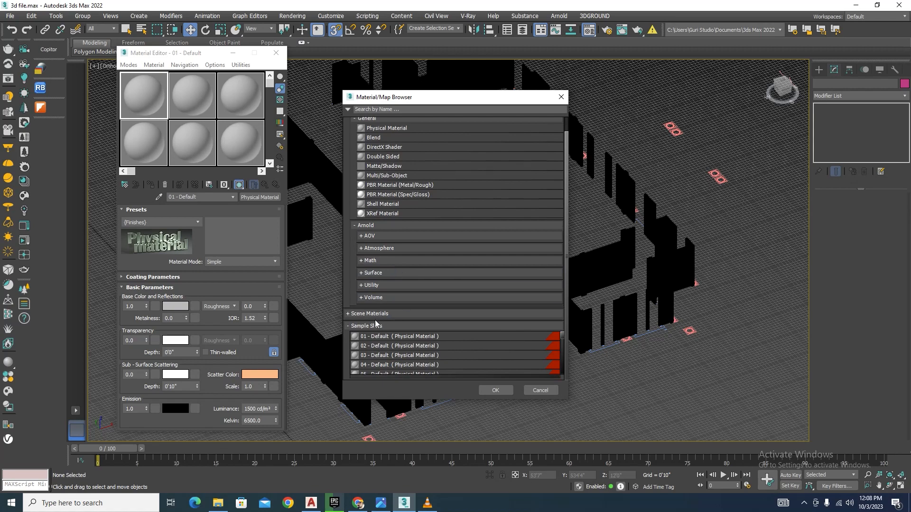
scroll(388, 167, up, 1)
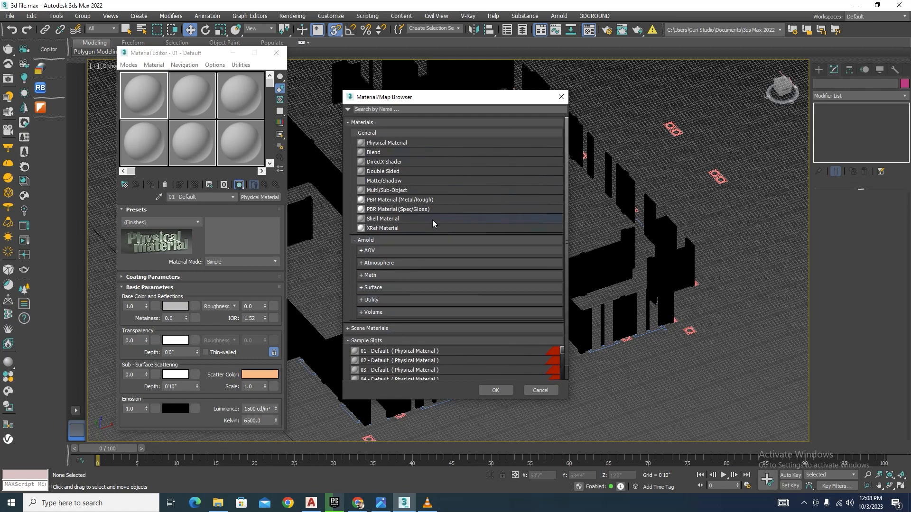
click(539, 390)
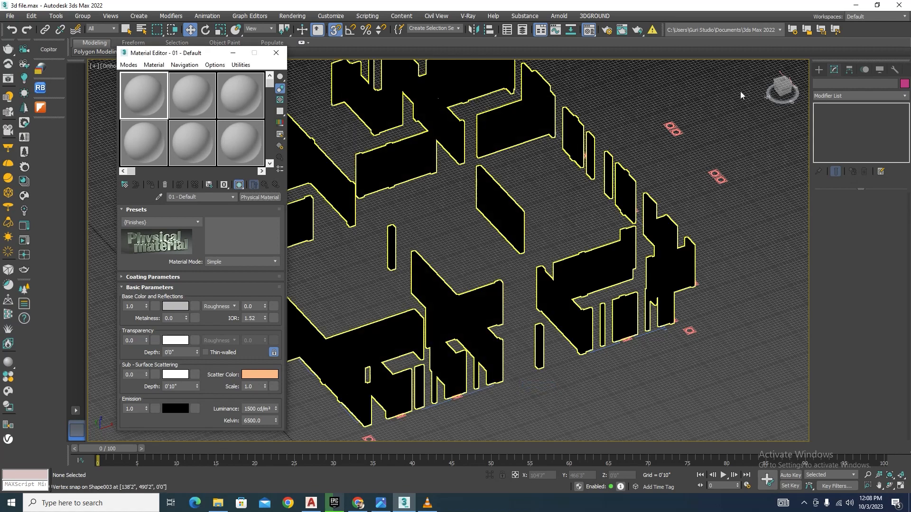
Set the production renderer to V-Ray 6 Hotfix 2 and review the renderer assignments in the render setup.
click(607, 30)
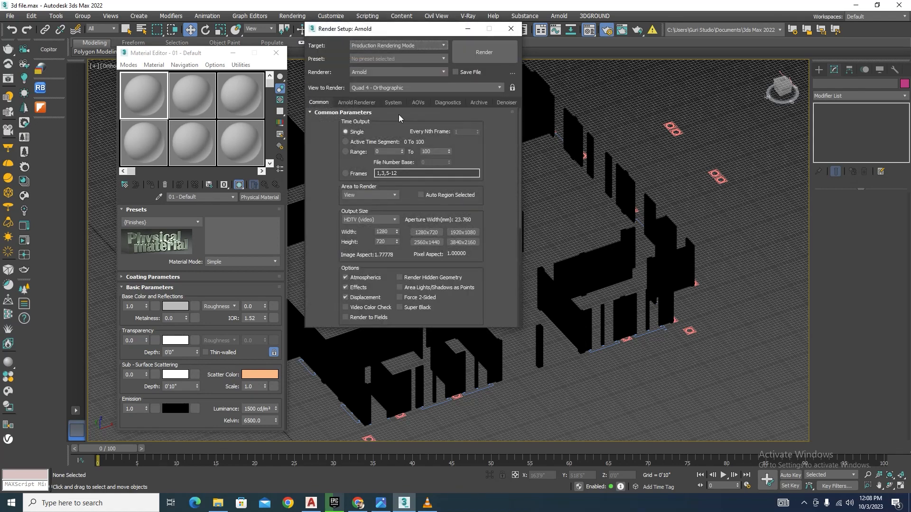
click(439, 72)
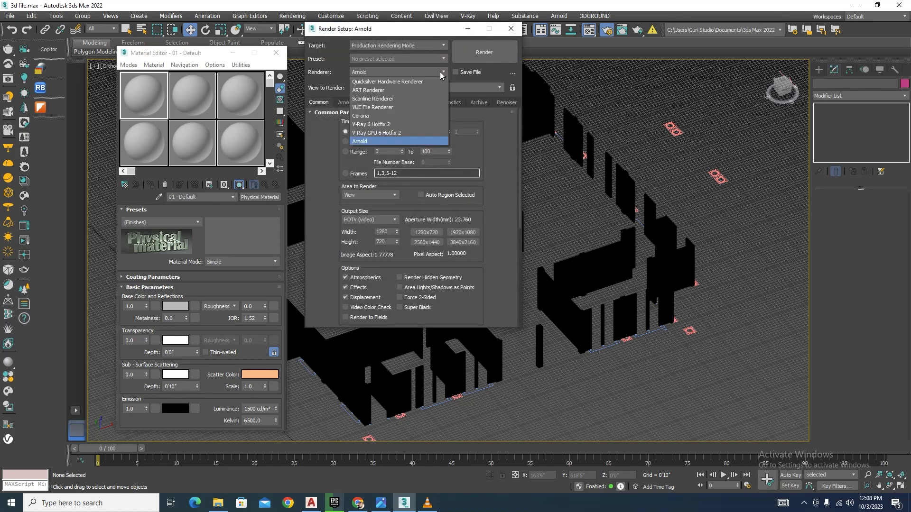
click(378, 124)
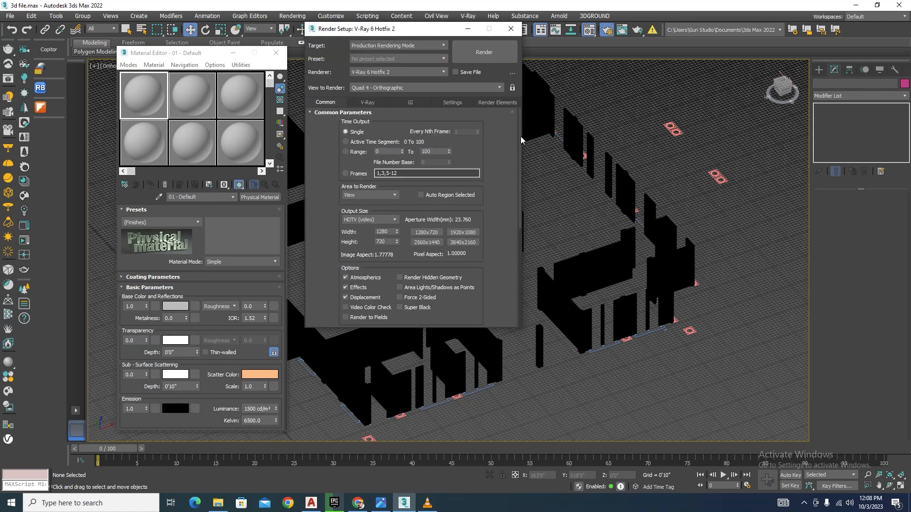
drag(519, 135, 515, 223)
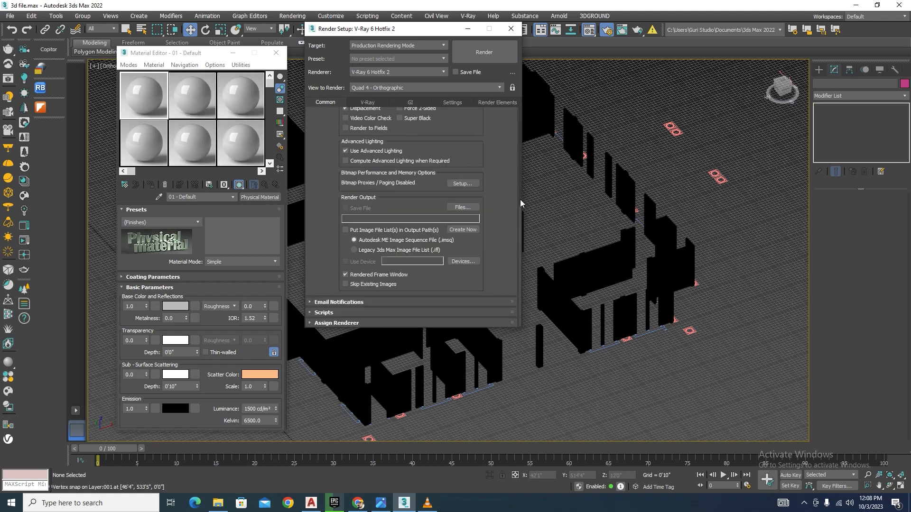
drag(517, 219, 514, 265)
click(311, 313)
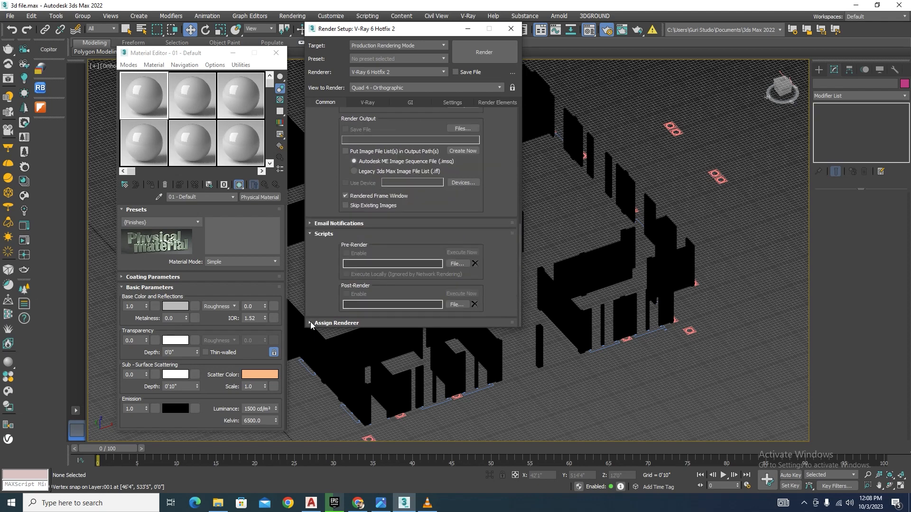
click(311, 323)
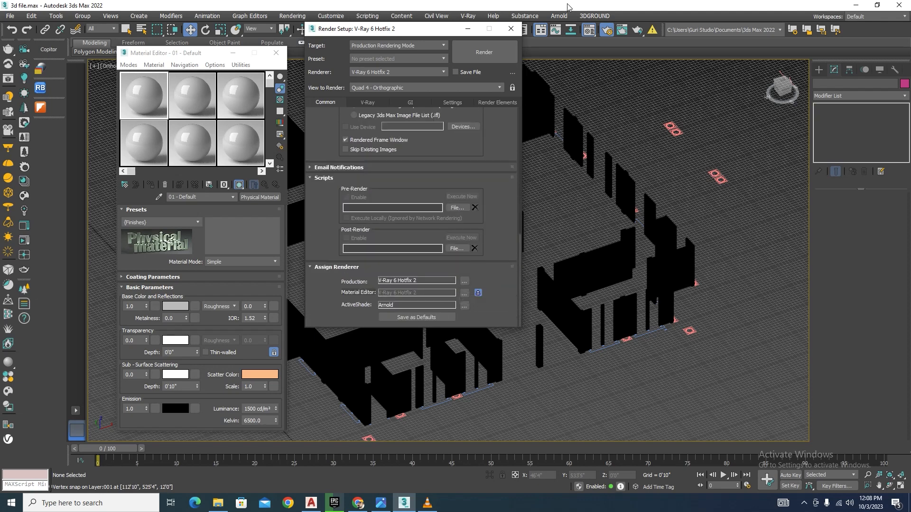
click(511, 29)
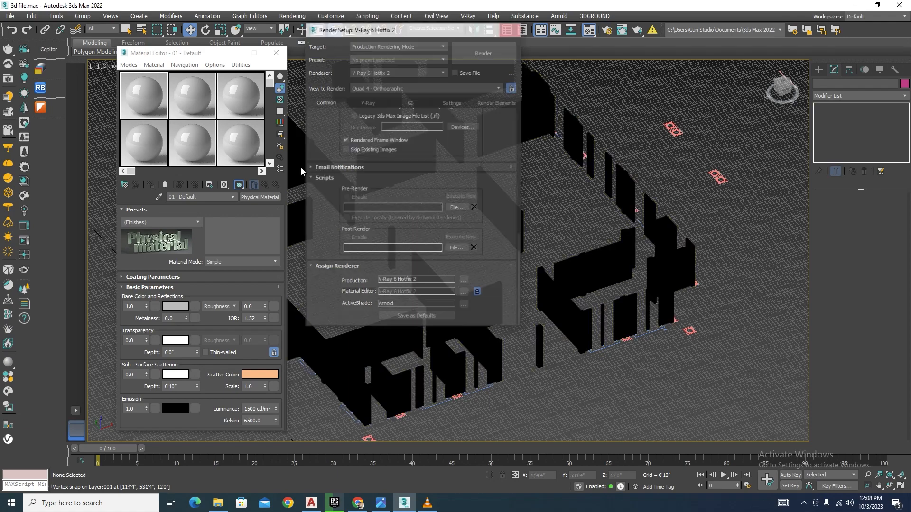
Change the 01 - Default material from a Physical Material to a VRayMtl.
scroll(518, 222, down, 2)
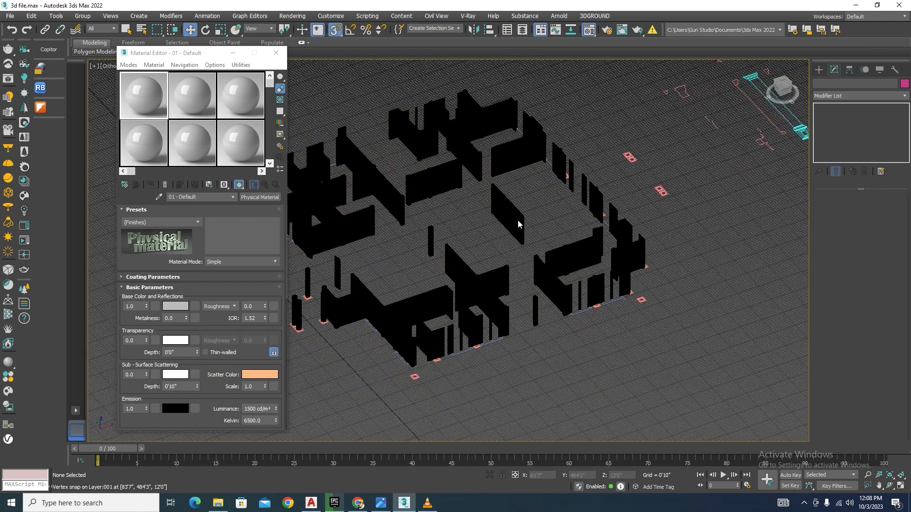
click(264, 198)
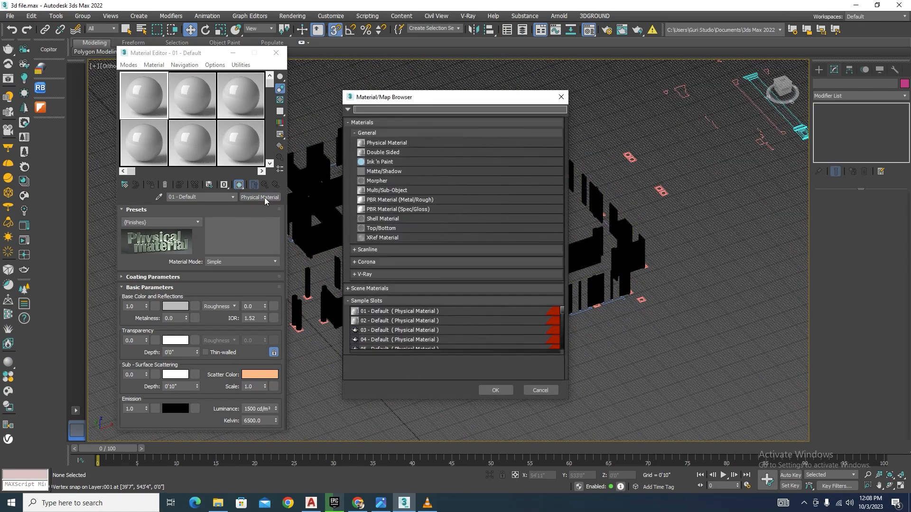
click(357, 276)
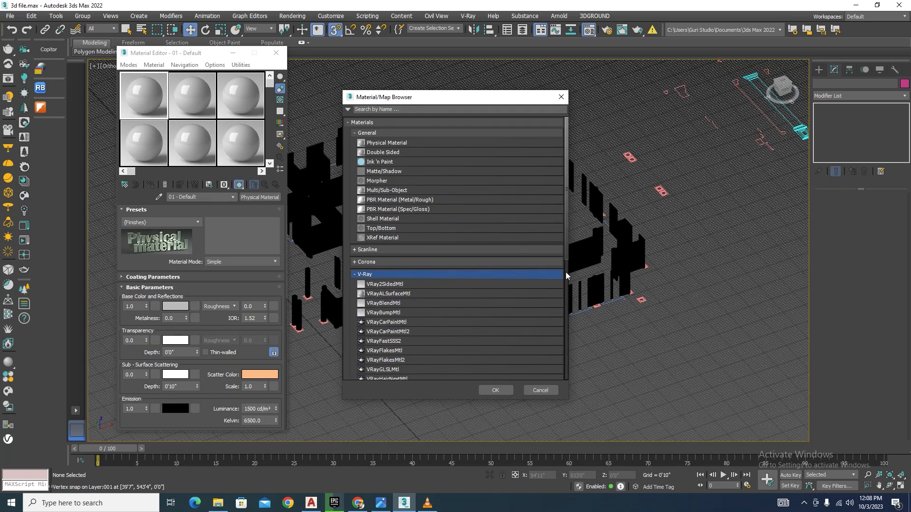
scroll(566, 237, down, 4)
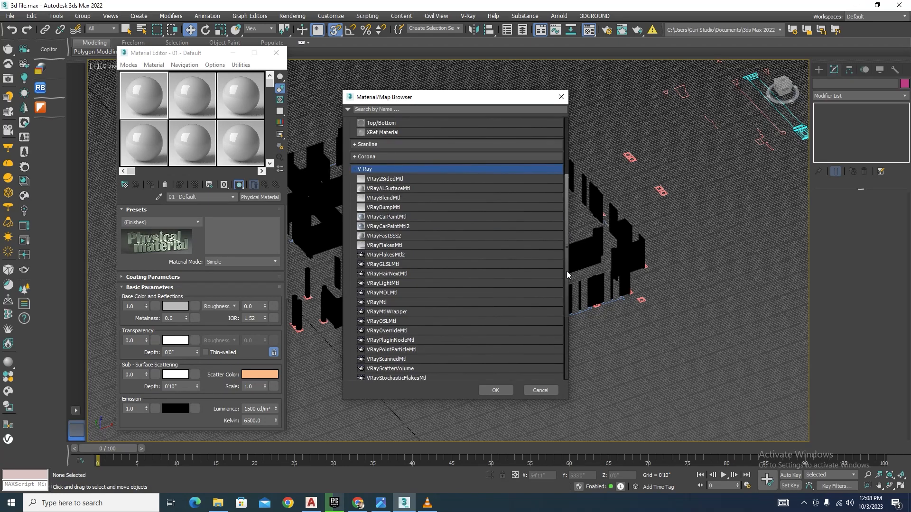
scroll(567, 272, down, 3)
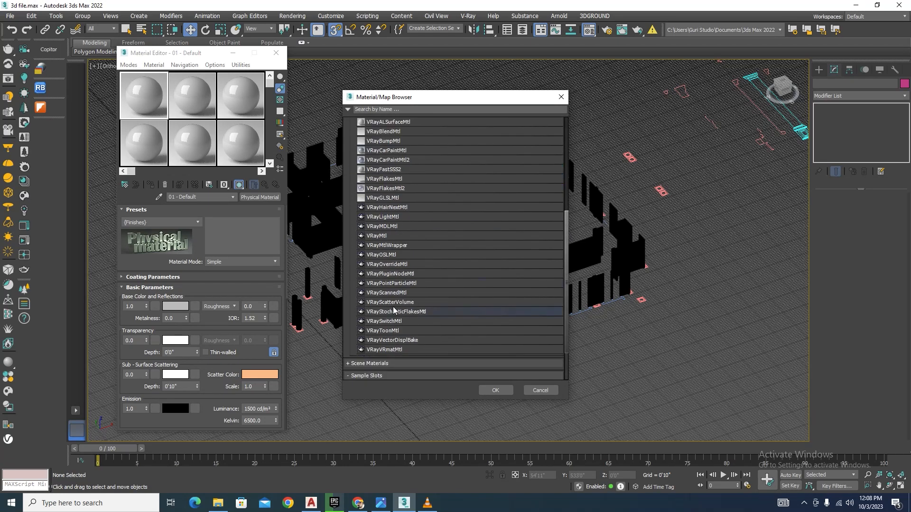
click(377, 235)
click(496, 390)
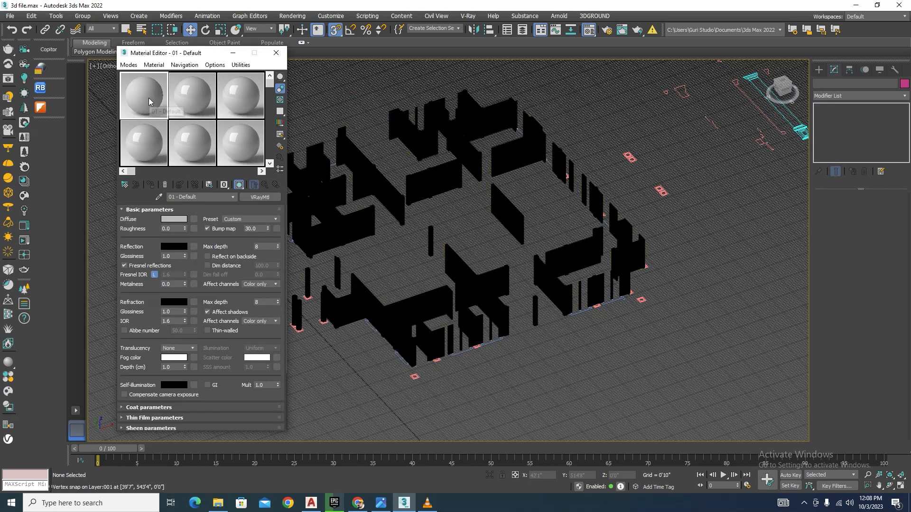
Lighten the VRayMtl's diffuse colour to near white and assign the material to the extruded walls.
click(176, 219)
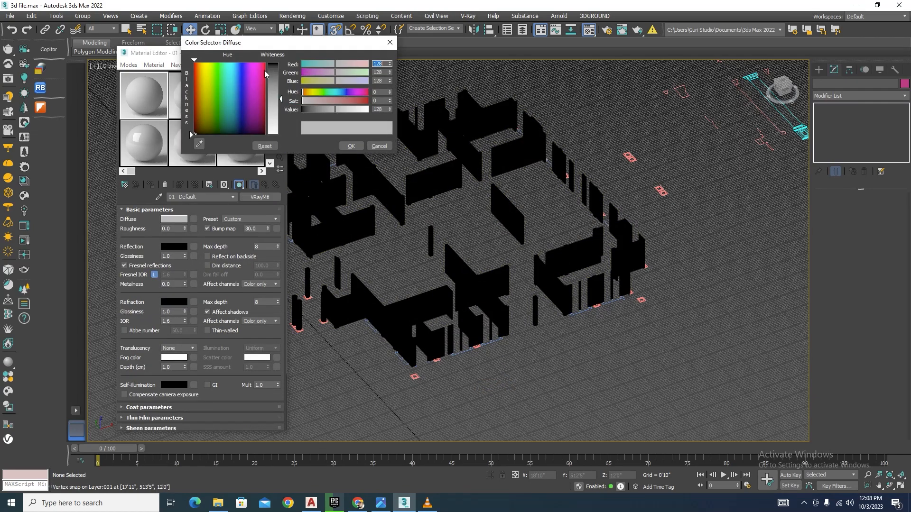
drag(280, 100, 280, 63)
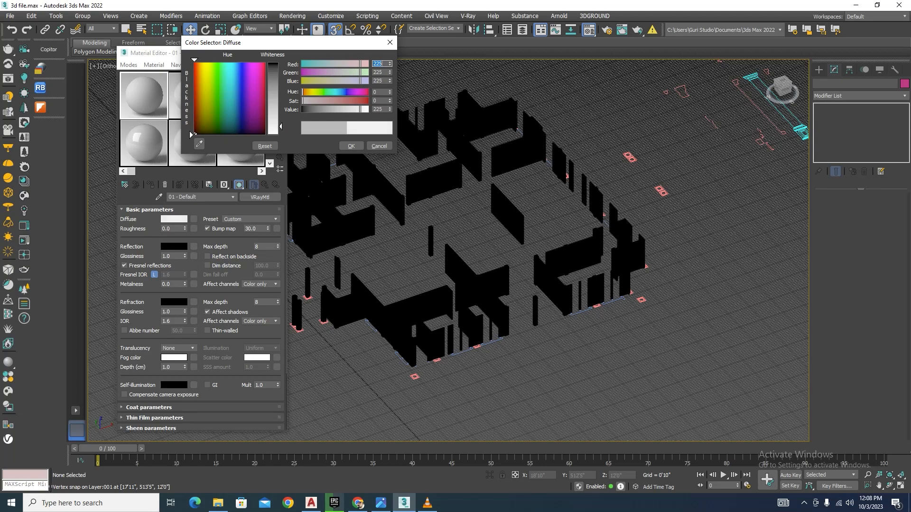
click(351, 146)
click(440, 181)
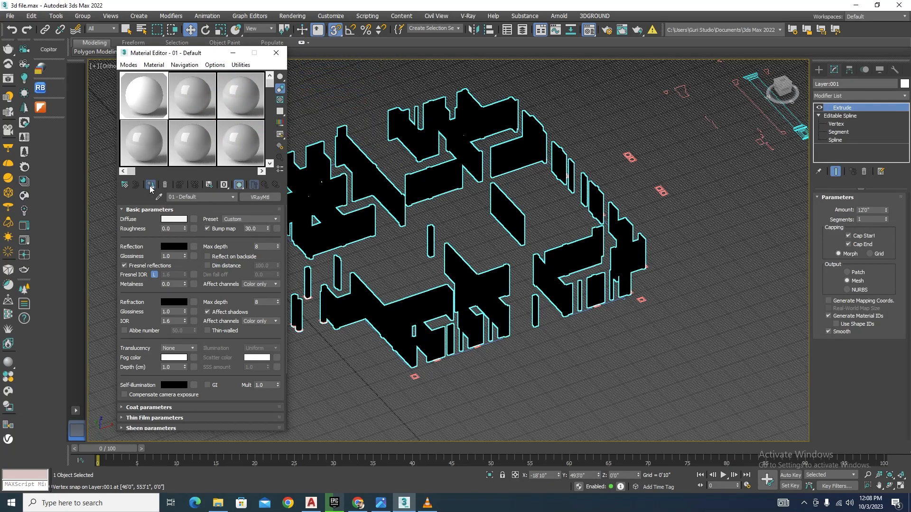
click(151, 185)
scroll(455, 177, down, 5)
click(545, 305)
scroll(451, 174, up, 6)
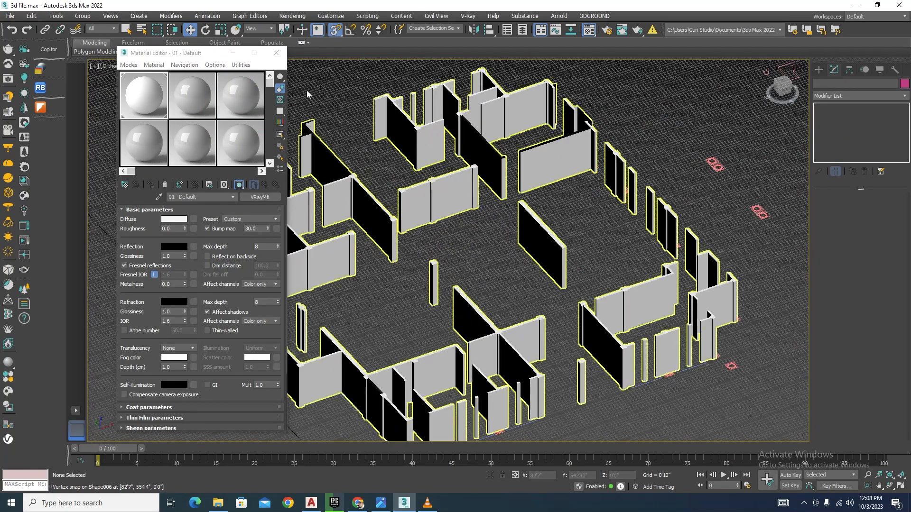
Close the material editor and examine the shaded walls across the whole model for missing wall sections.
click(276, 53)
scroll(467, 221, down, 5)
scroll(347, 209, up, 8)
scroll(347, 209, down, 5)
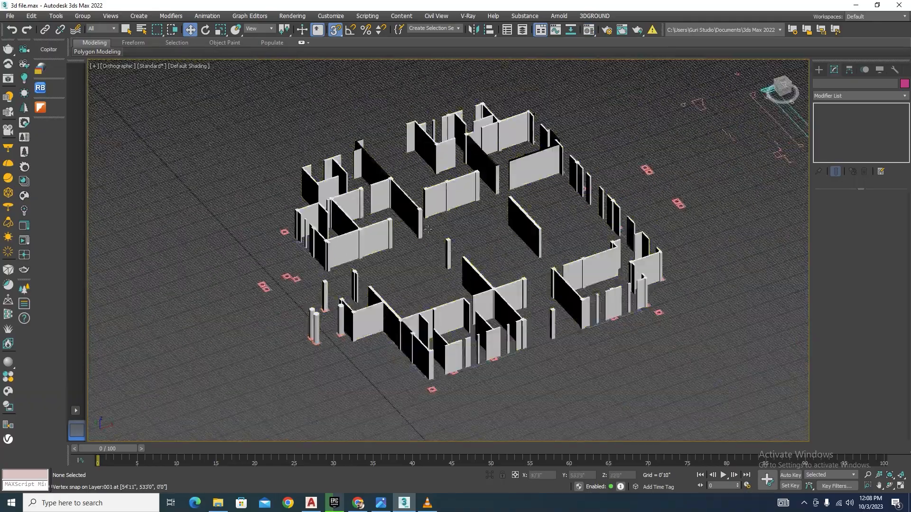
scroll(542, 246, up, 6)
scroll(560, 222, down, 1)
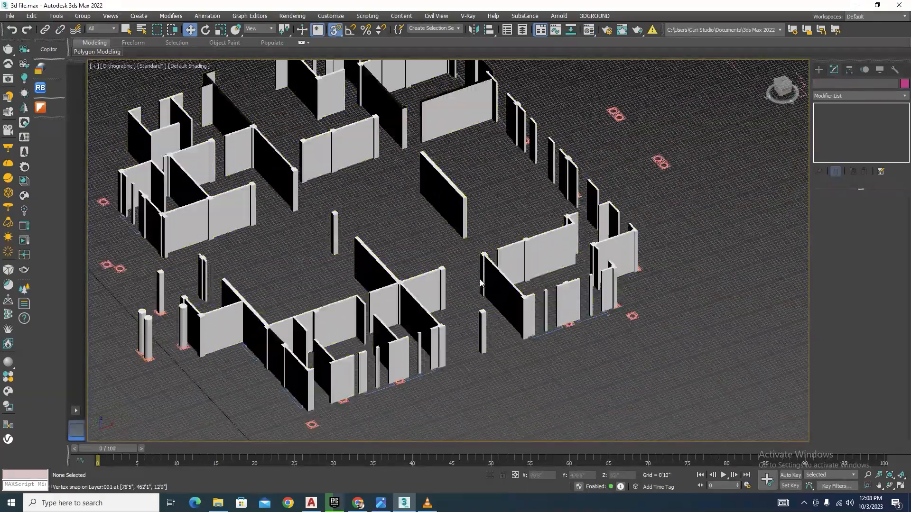
scroll(494, 215, up, 7)
scroll(468, 258, down, 4)
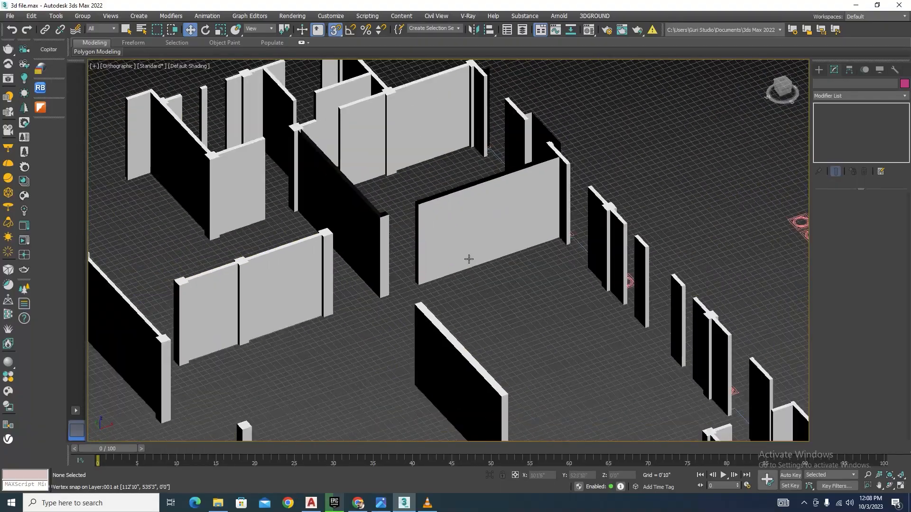
alt+middle_drag(468, 258, 486, 277)
Display the plan as a top wireframe view framing the upper-right room's unextruded walls.
key(t)
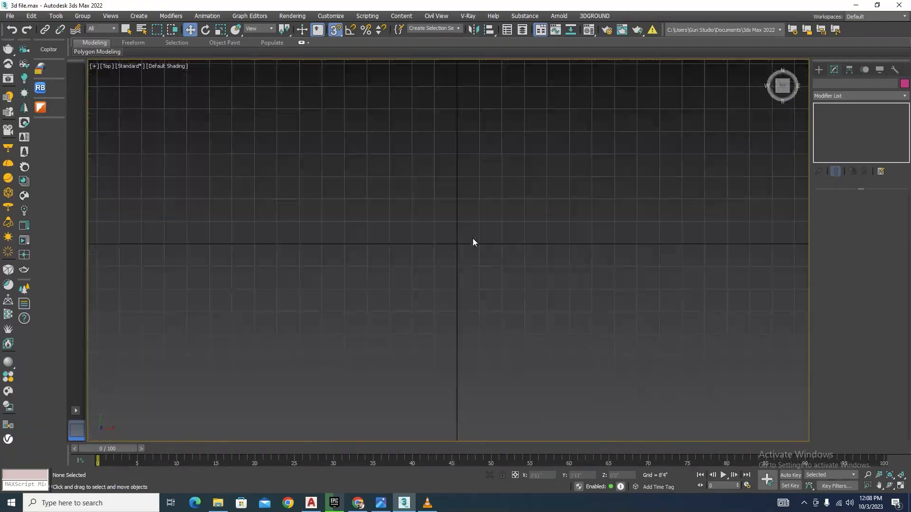
scroll(469, 261, down, 10)
scroll(444, 240, up, 10)
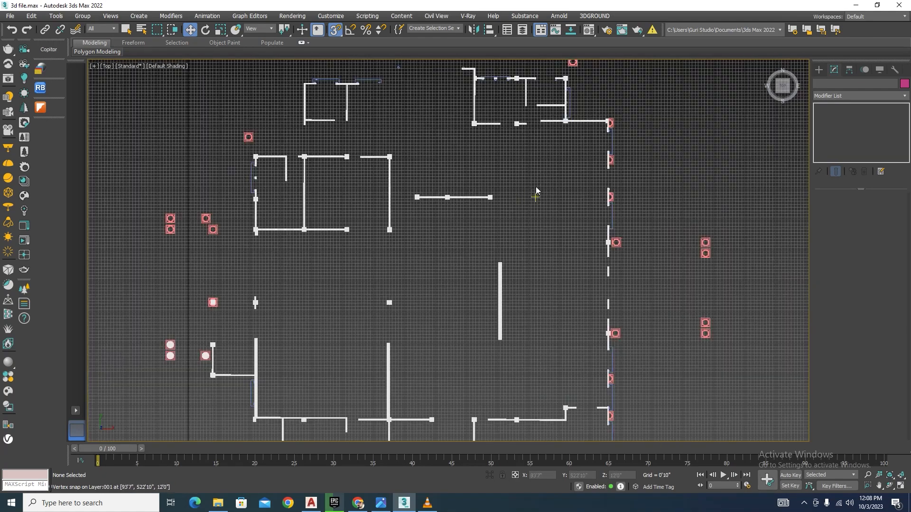
scroll(535, 194, down, 5)
scroll(532, 200, up, 7)
key(F3)
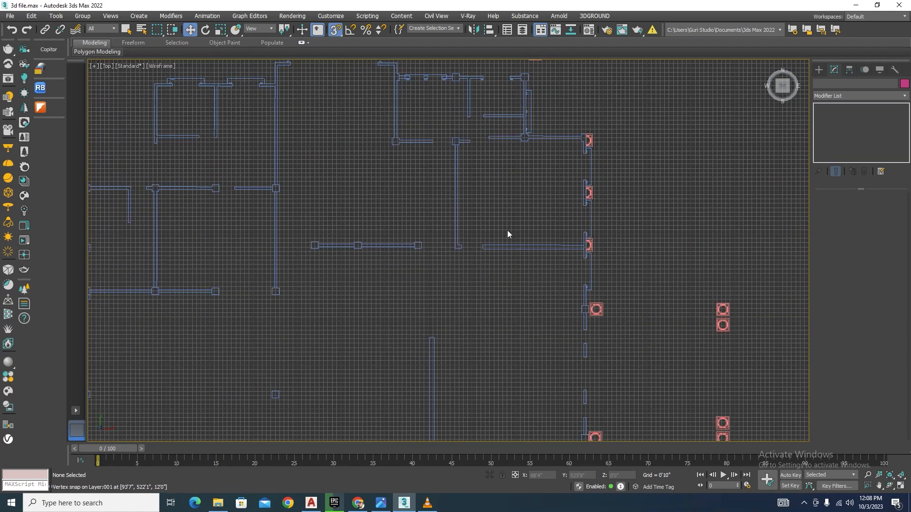
scroll(474, 203, up, 4)
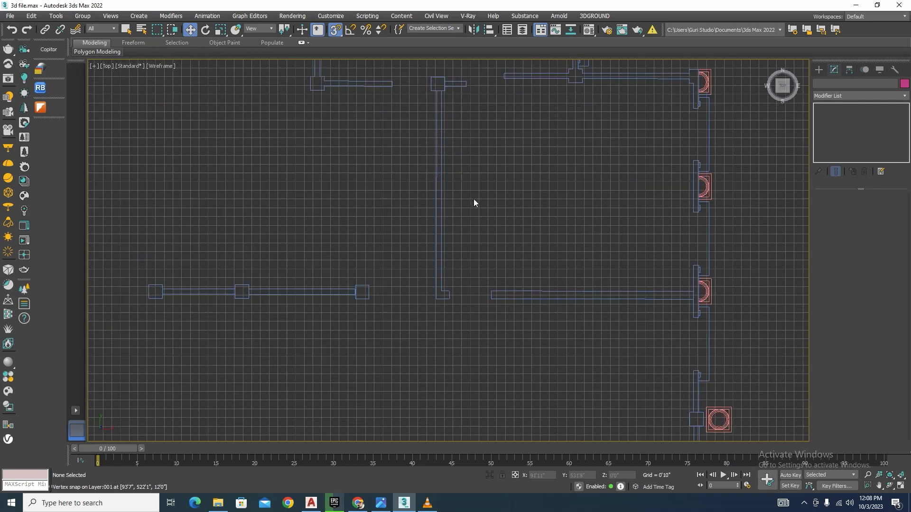
Trace the upper-right room's vertical wall and its short foot with a closed Line spline snapped to the plan vertices.
click(818, 69)
click(831, 85)
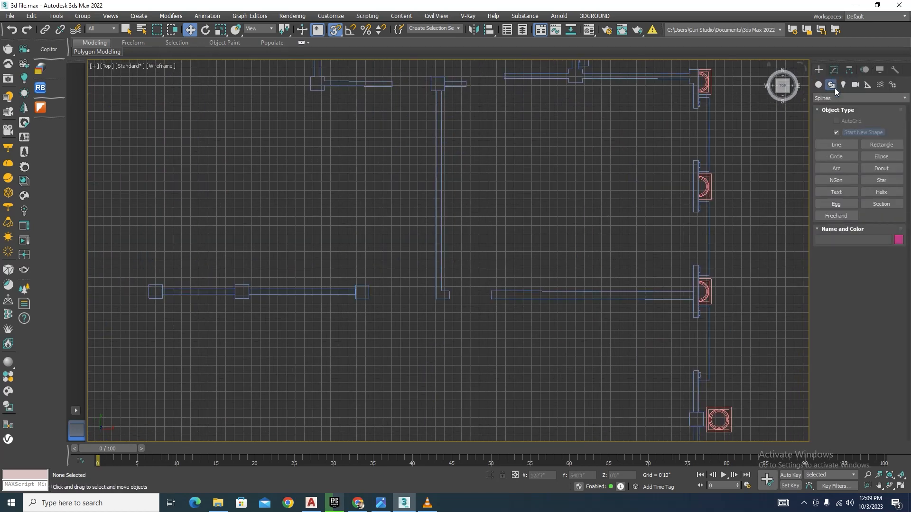
click(836, 145)
click(437, 92)
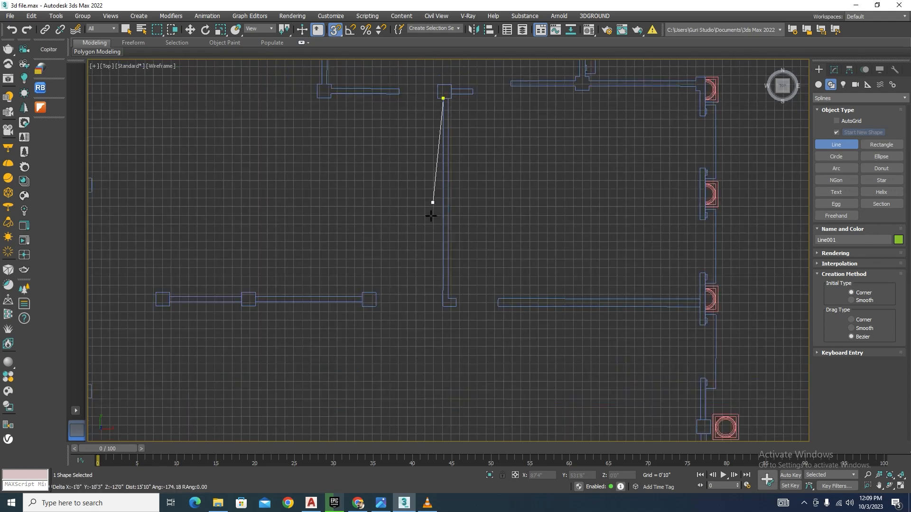
scroll(434, 304, up, 4)
click(489, 322)
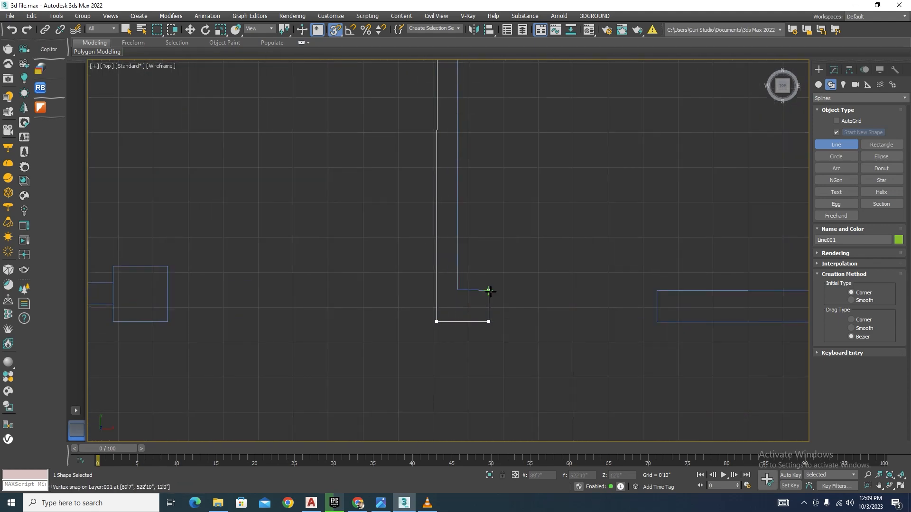
scroll(484, 233, down, 9)
scroll(471, 94, up, 5)
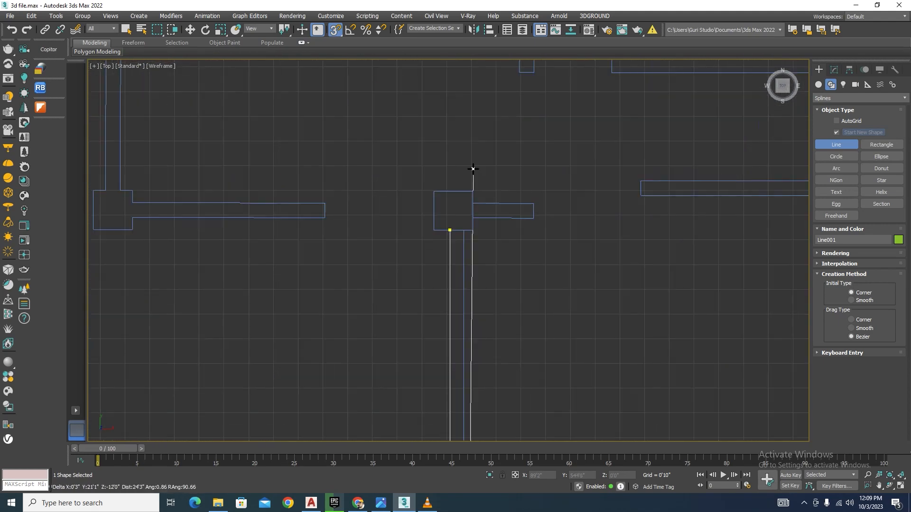
click(464, 230)
click(450, 231)
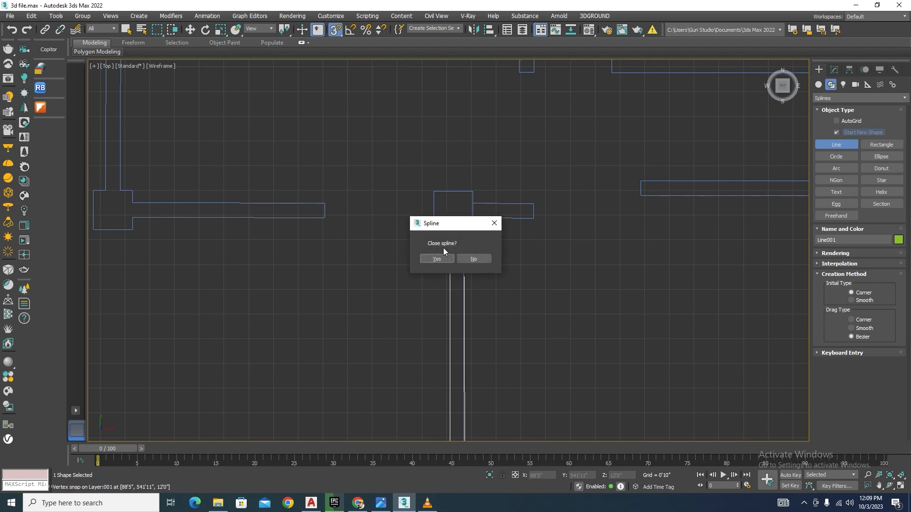
click(436, 259)
Trace the upper-right room's lower horizontal wall, ending at the outer wall pier, with a second closed Line spline.
scroll(506, 219, down, 5)
scroll(449, 302, up, 6)
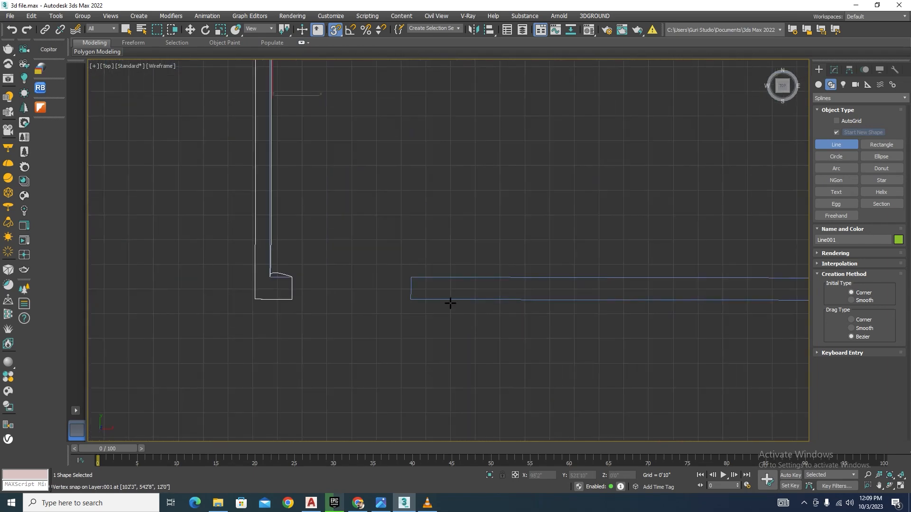
click(411, 277)
scroll(421, 256, down, 4)
scroll(569, 266, up, 5)
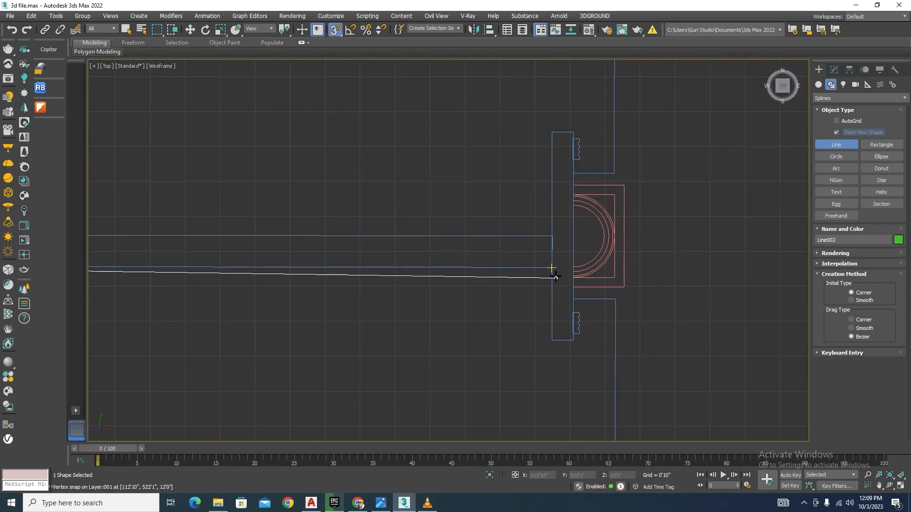
click(552, 267)
scroll(548, 245, down, 5)
click(301, 255)
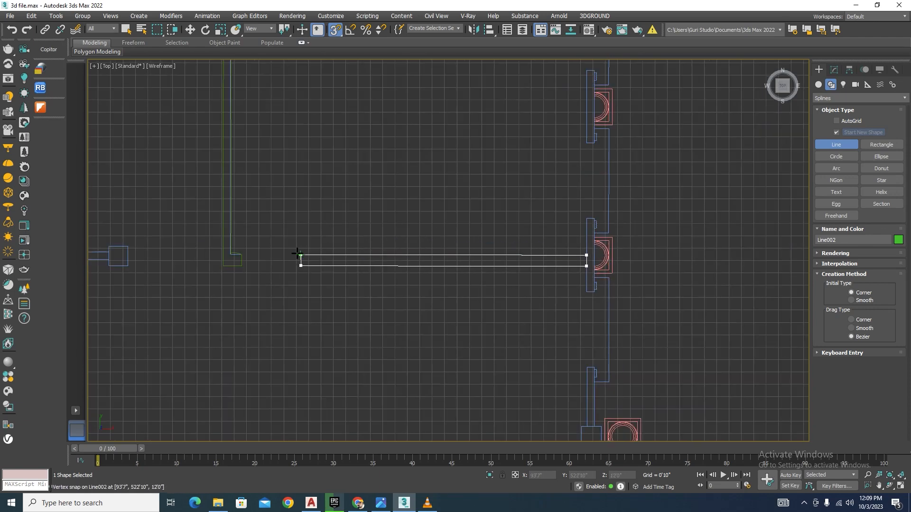
click(301, 265)
click(430, 260)
right_click(432, 267)
Convert all vertices of the upper-right room's vertical wall spline to corner vertices so its edges run straight.
scroll(446, 303, down, 5)
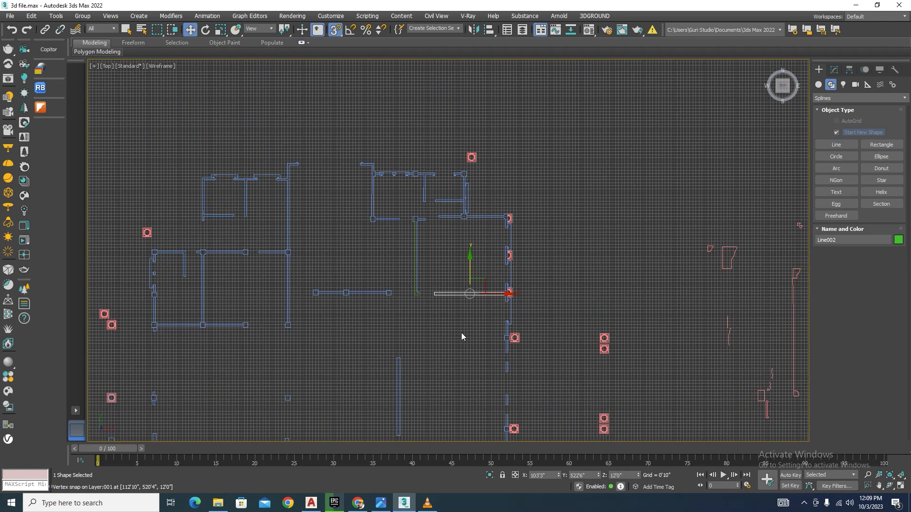
scroll(455, 323, up, 6)
click(427, 290)
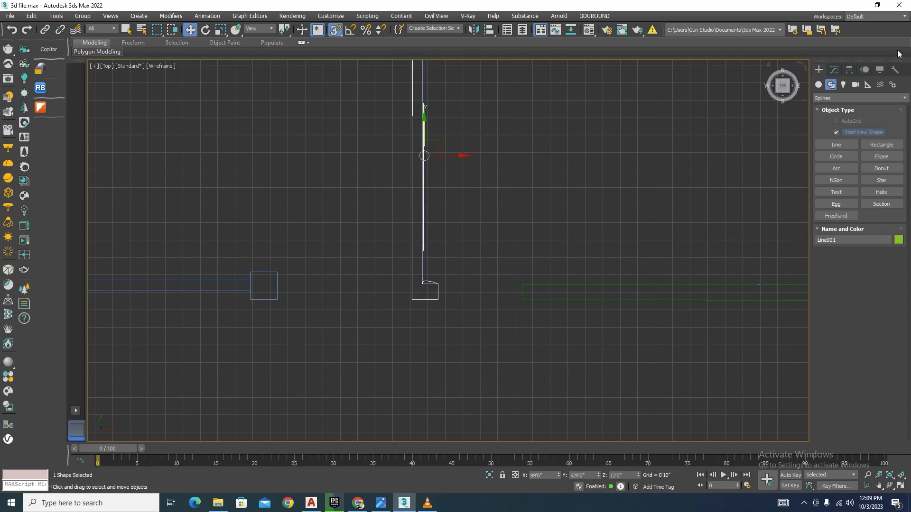
click(834, 69)
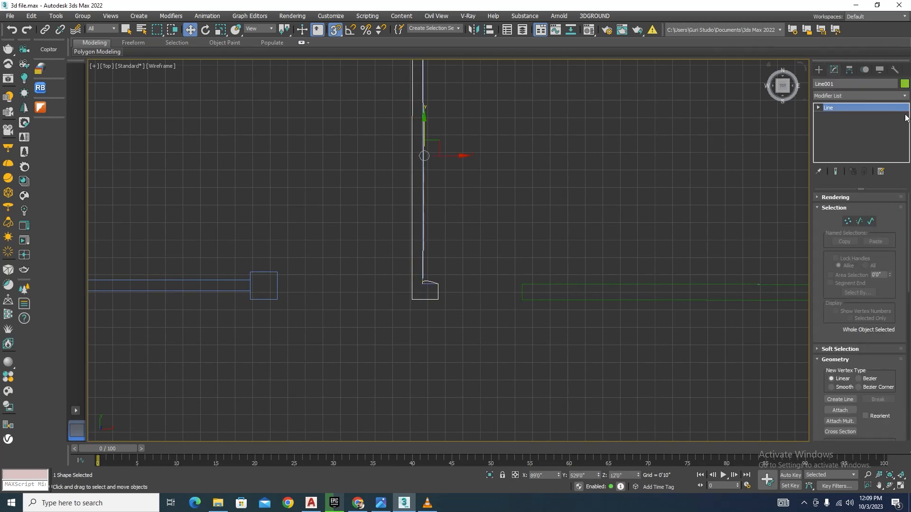
click(847, 221)
scroll(517, 210, down, 3)
drag(431, 300, 424, 371)
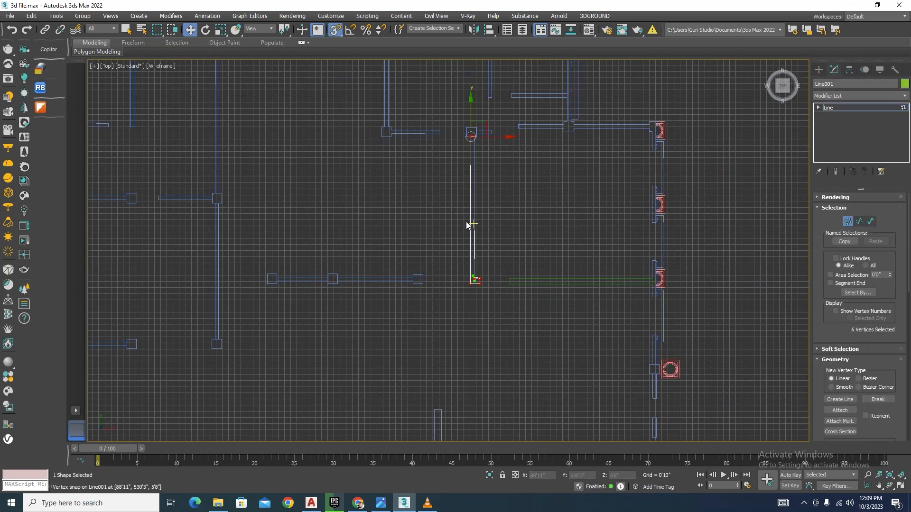
scroll(467, 219, up, 3)
right_click(495, 228)
click(479, 174)
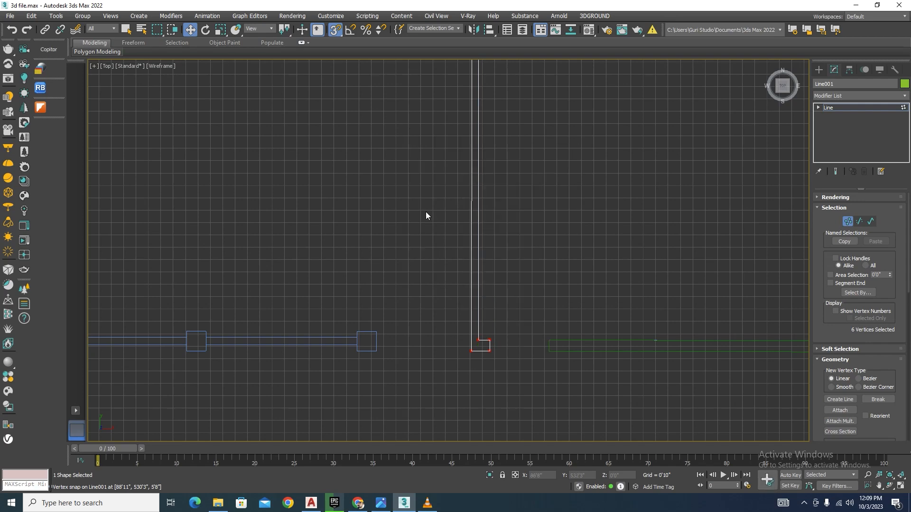
scroll(426, 212, down, 5)
click(849, 225)
Convert all vertices of the upper-right room's lower horizontal wall spline to corner vertices.
scroll(406, 264, up, 6)
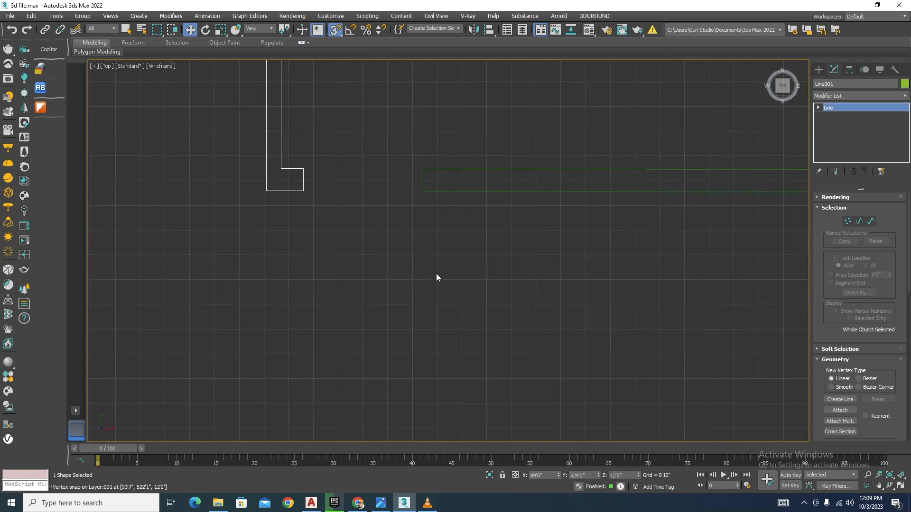
click(436, 275)
click(437, 192)
scroll(389, 225, down, 3)
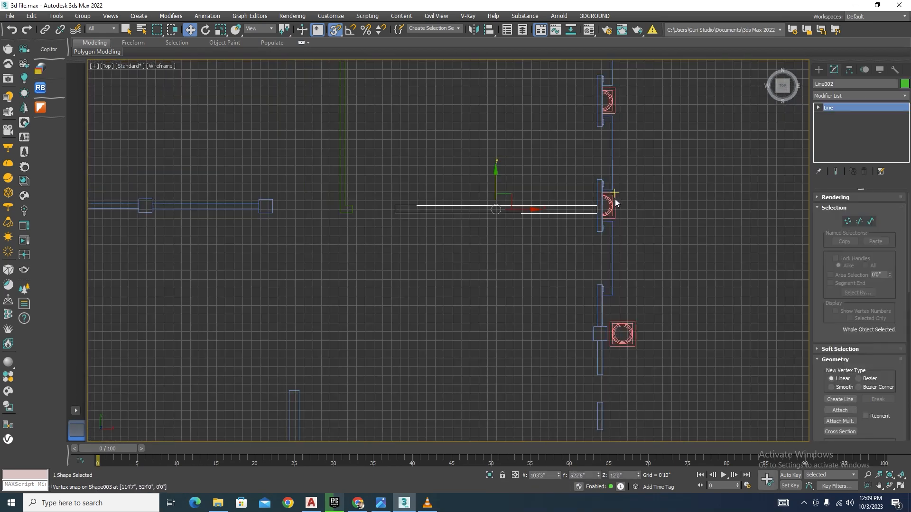
scroll(576, 219, up, 5)
scroll(592, 218, down, 2)
click(848, 221)
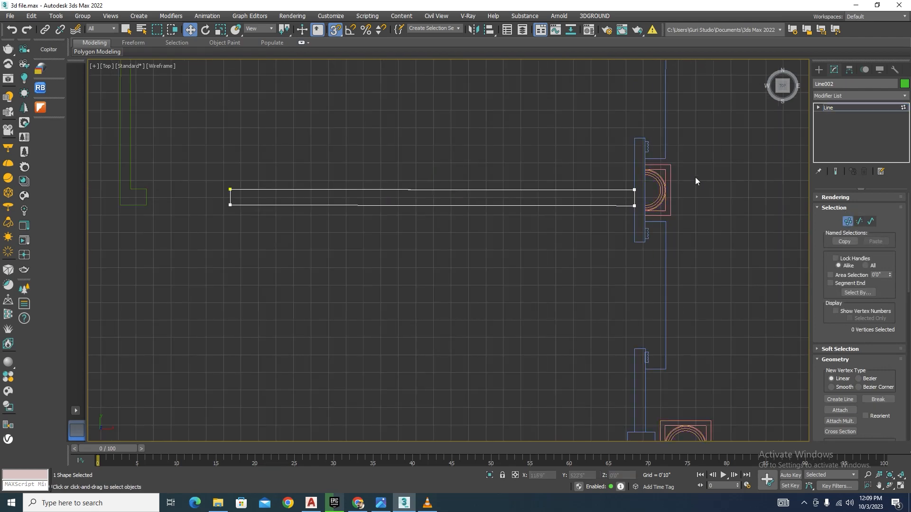
drag(696, 179, 193, 250)
right_click(417, 241)
click(400, 191)
click(849, 221)
Move both retraced wall splines straight down from the wall tops, snapping them to the base vertices of the existing walls.
scroll(397, 244, down, 4)
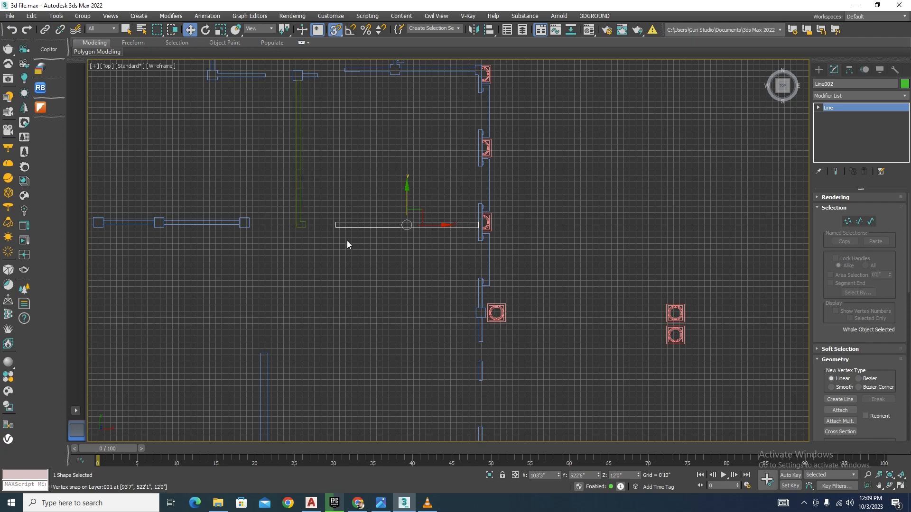
alt+middle_drag(347, 244, 383, 213)
scroll(347, 255, up, 4)
ctrl+click(293, 276)
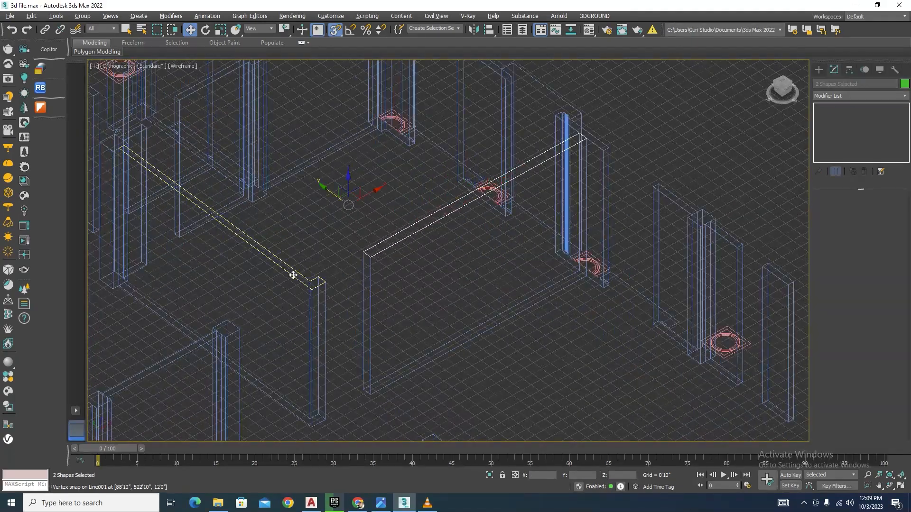
drag(349, 186, 370, 392)
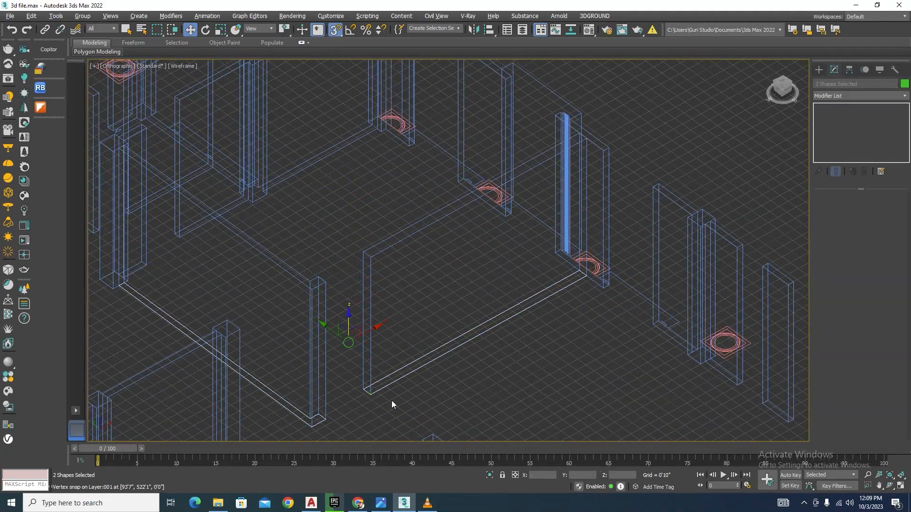
Delete the upper-right room's two faulty original wall splines from the extruded wall shape, leaving the retraced splines in place.
click(404, 371)
click(405, 379)
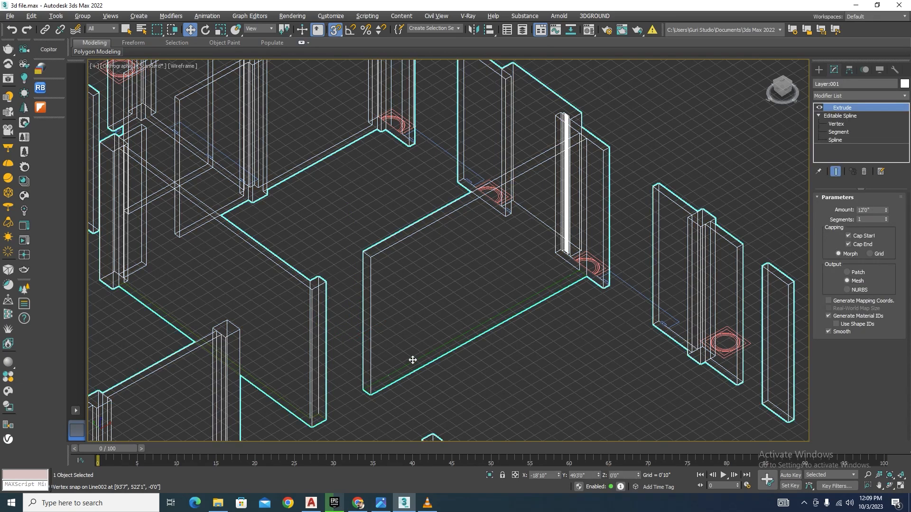
click(409, 345)
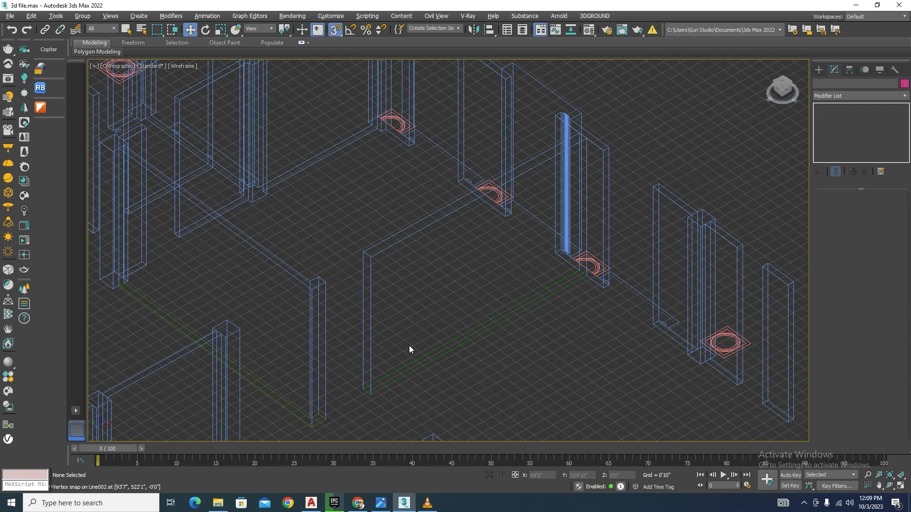
click(363, 270)
click(835, 140)
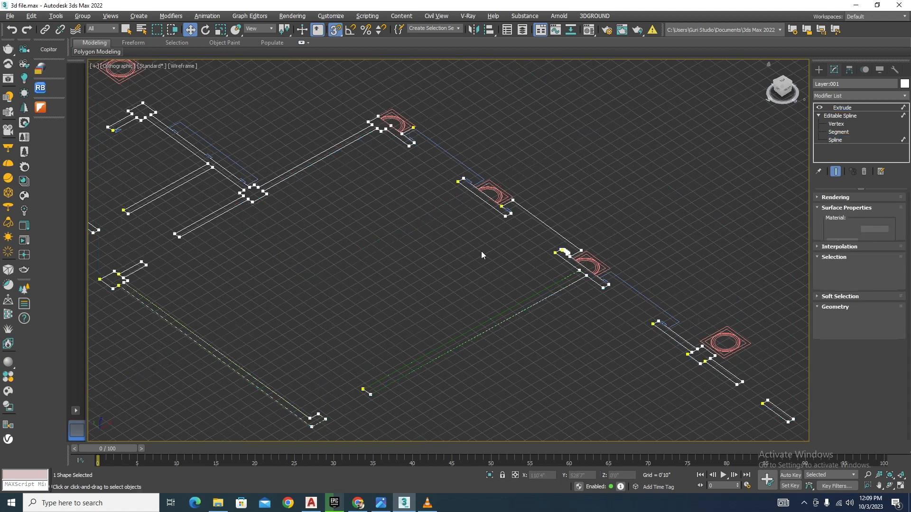
click(379, 390)
key(Delete)
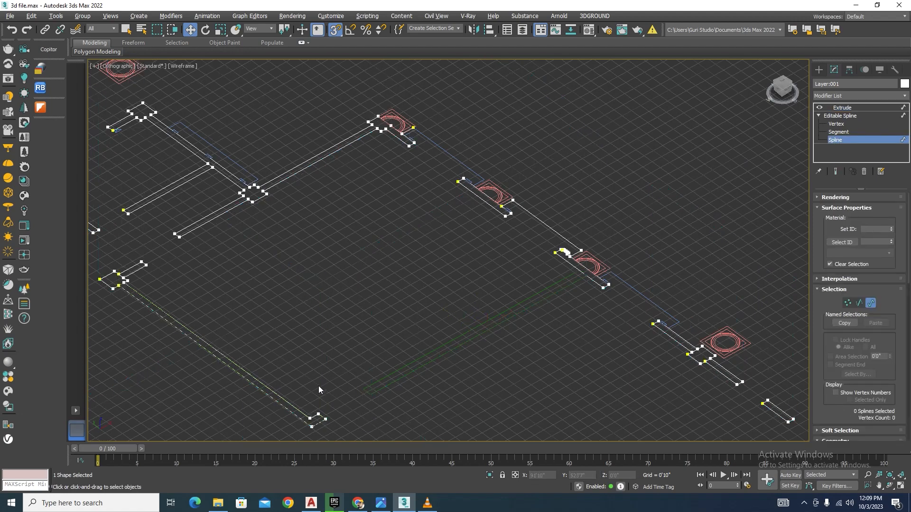
click(269, 395)
key(Delete)
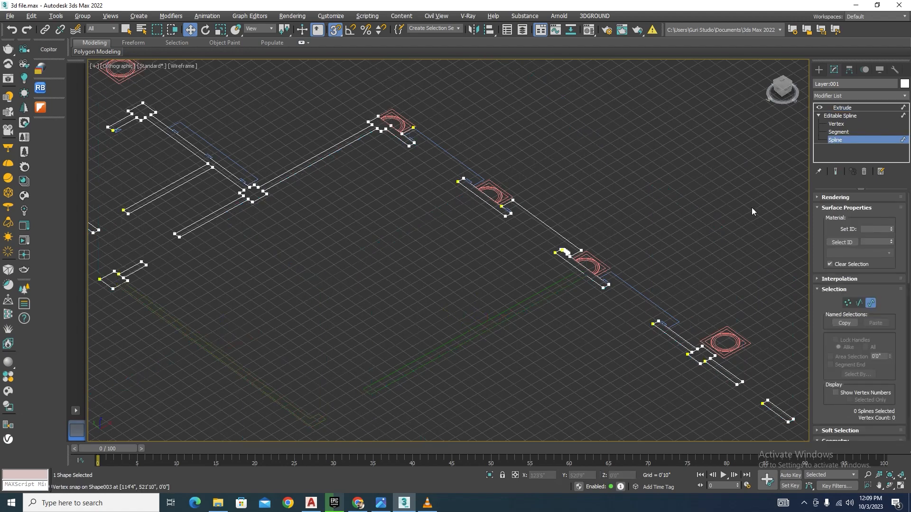
click(872, 302)
Attach the retraced vertical wall spline to the horizontal one, extrude the combined shape and display the model shaded.
click(544, 295)
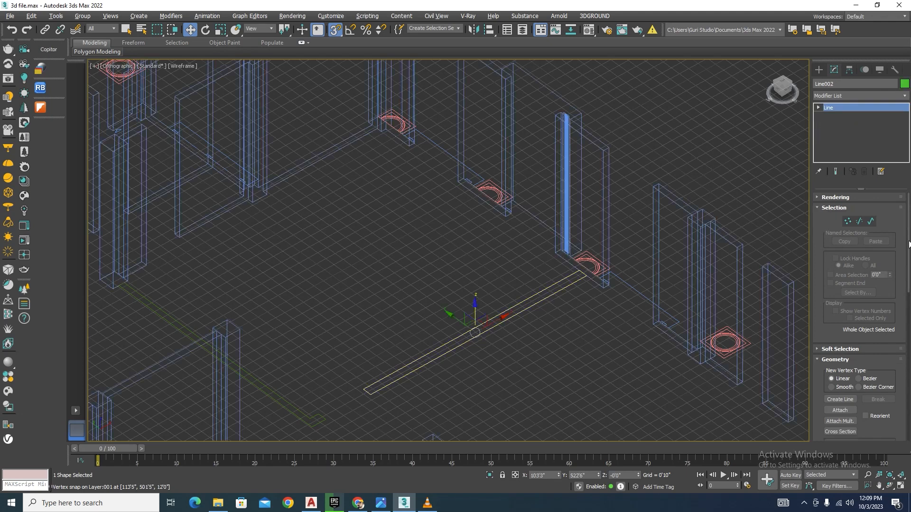
drag(909, 244, 901, 319)
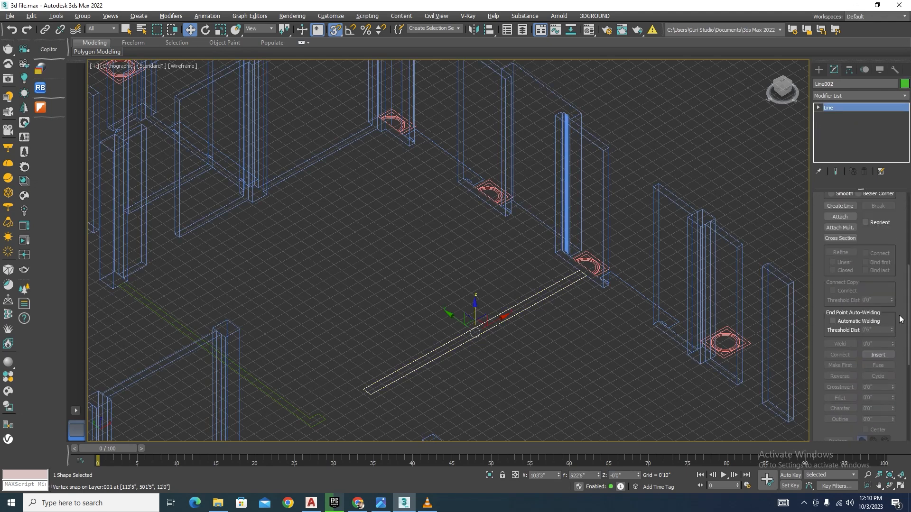
click(840, 217)
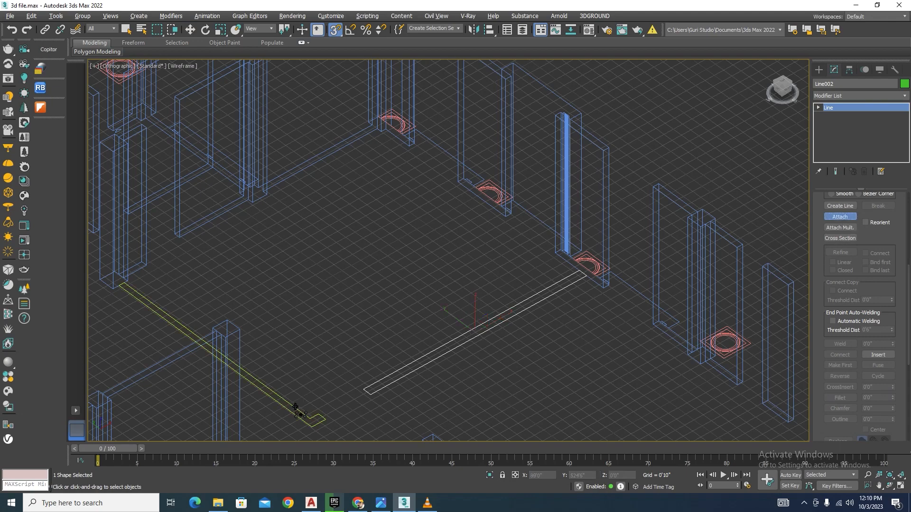
click(904, 95)
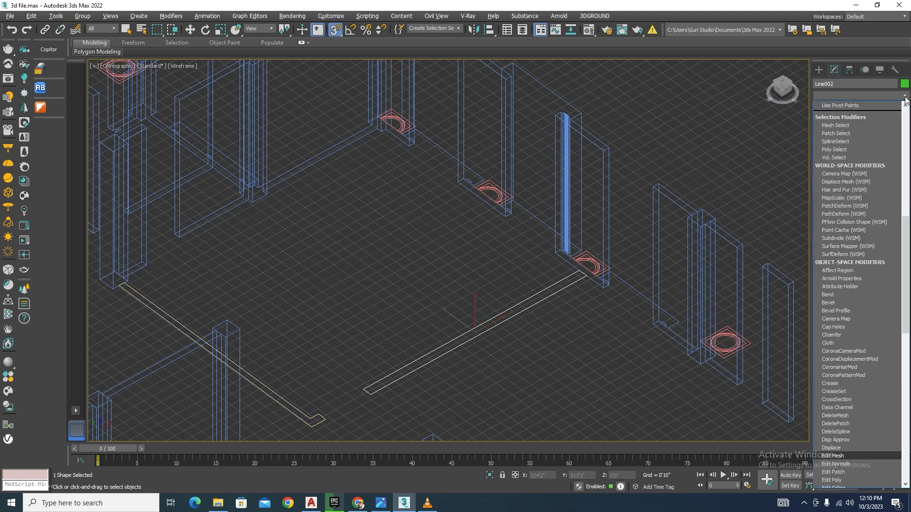
text(ext)
key(F3)
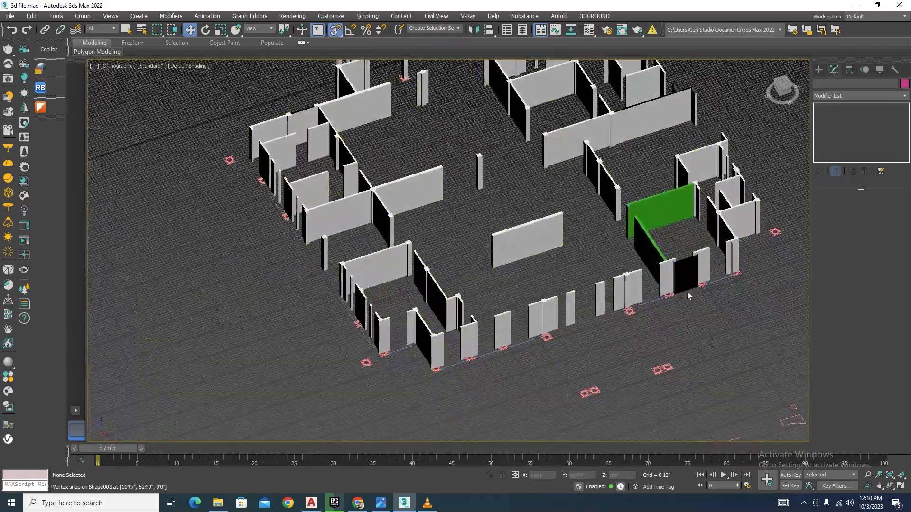
Examine the black face between the outer wall piers beside the new green walls in shaded 3D and top views.
scroll(686, 290, up, 4)
click(607, 250)
scroll(574, 237, down, 3)
scroll(624, 293, down, 6)
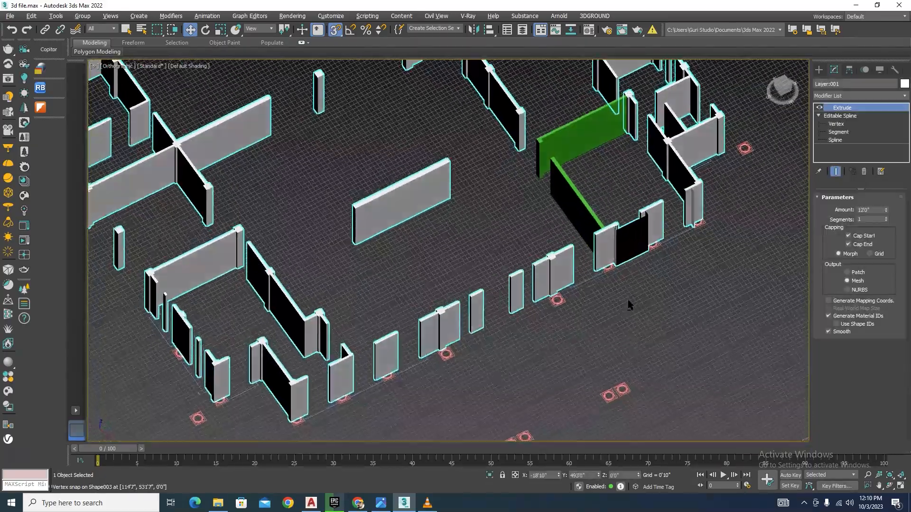
alt+middle_drag(645, 295, 717, 293)
scroll(717, 292, up, 10)
key(t)
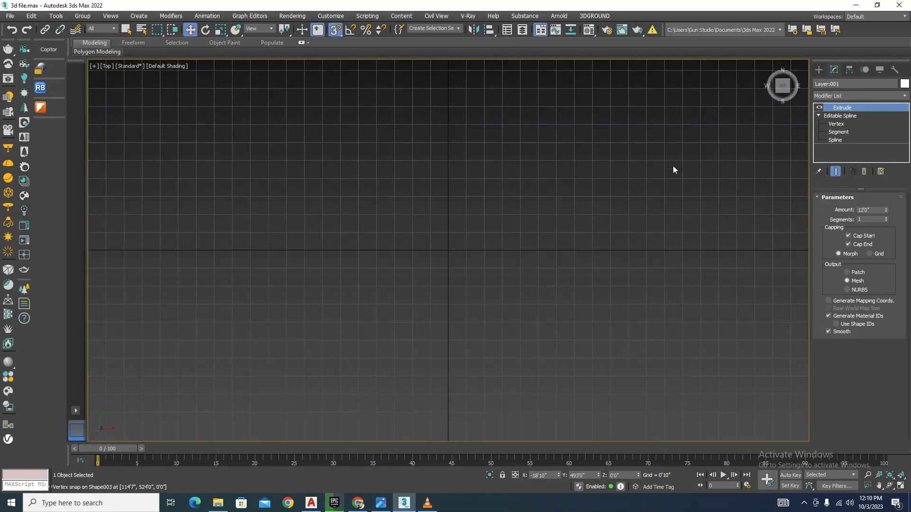
scroll(538, 220, down, 3)
scroll(535, 204, up, 8)
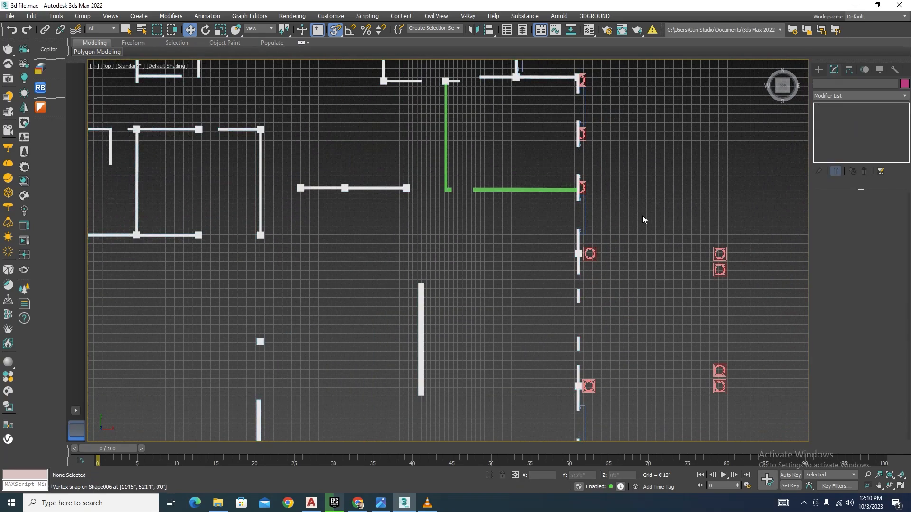
scroll(600, 217, up, 3)
click(560, 211)
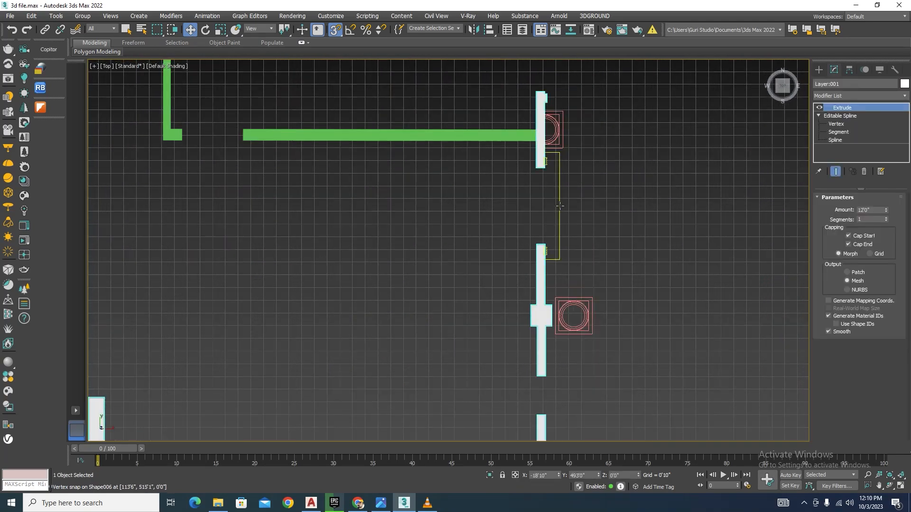
scroll(531, 200, down, 4)
scroll(531, 179, up, 3)
scroll(531, 179, down, 3)
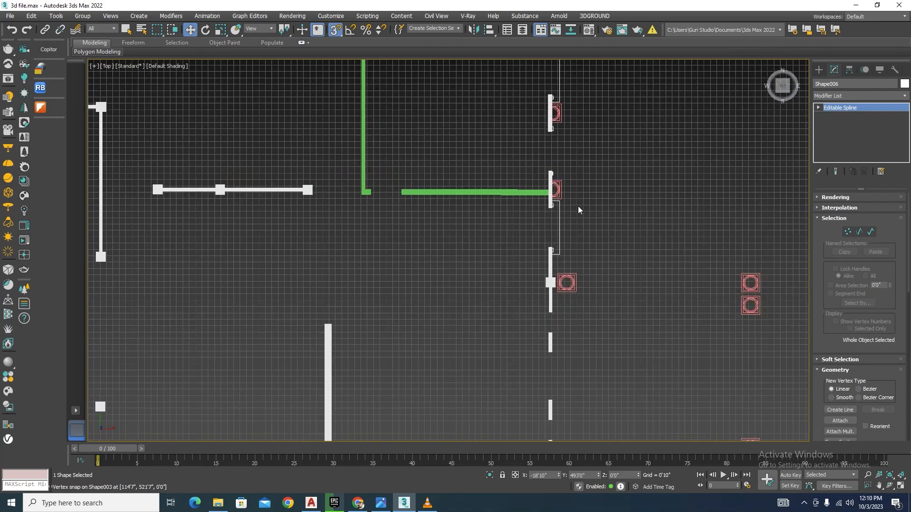
alt+middle_drag(578, 206, 659, 376)
click(658, 375)
scroll(593, 311, up, 3)
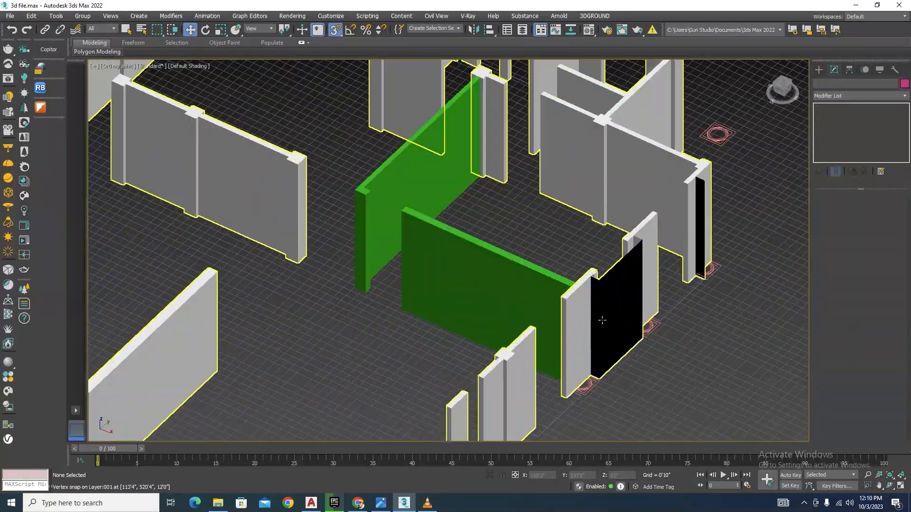
Remove the stray open spline between the two outer piers from the wall shape and return to the Extrude level.
click(609, 318)
click(832, 142)
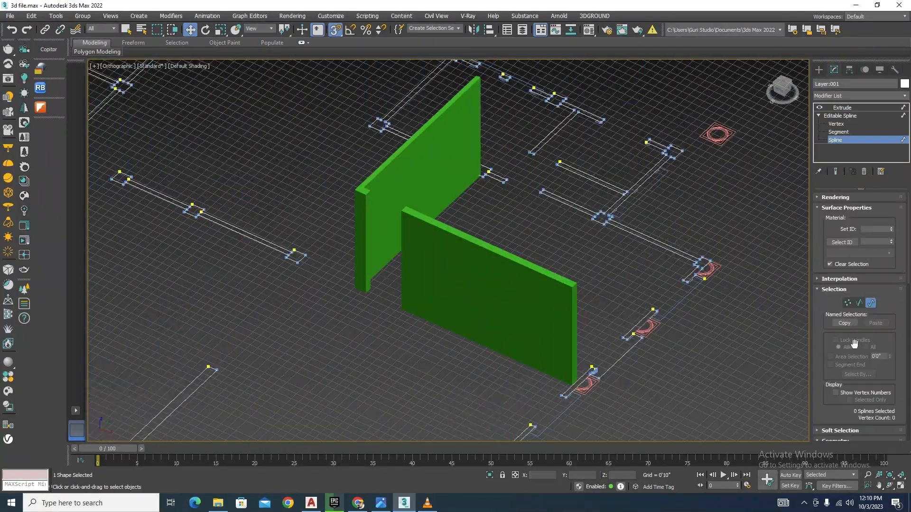
scroll(628, 382, up, 3)
drag(587, 323, 587, 322)
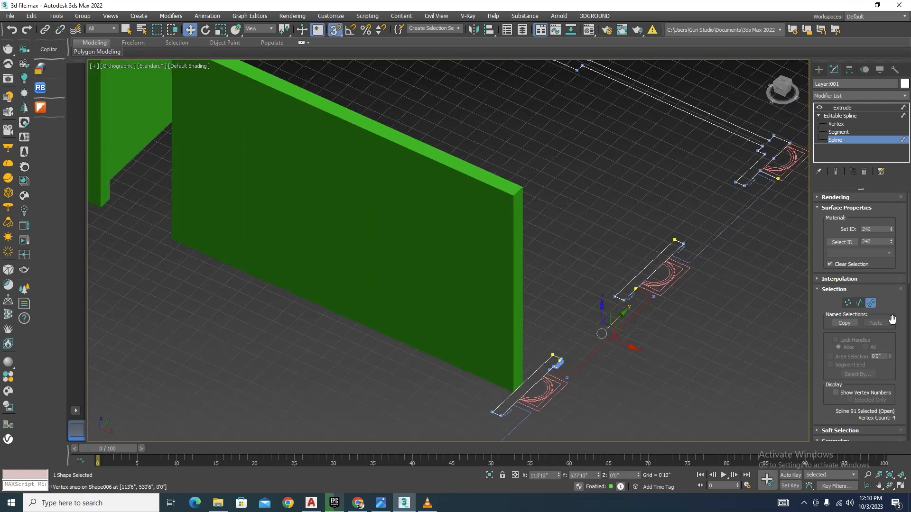
scroll(854, 388, down, 10)
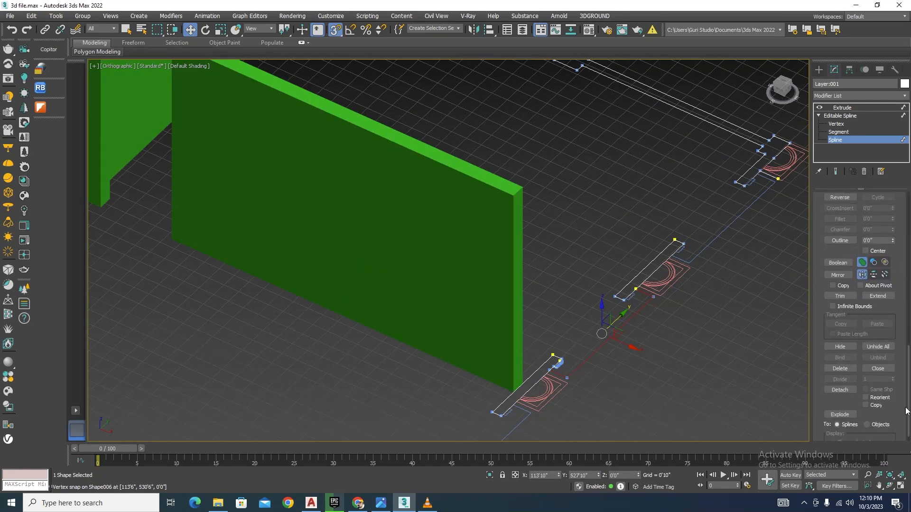
click(841, 378)
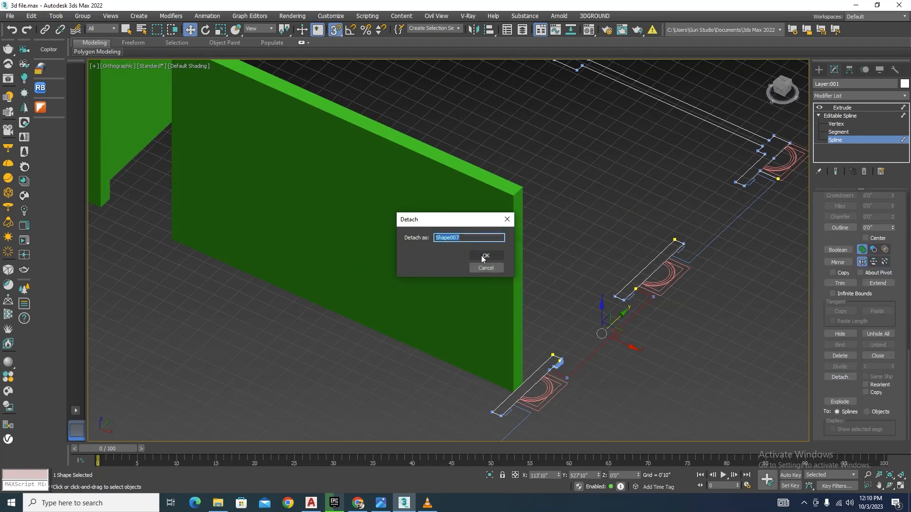
click(484, 269)
click(841, 108)
scroll(583, 217, down, 8)
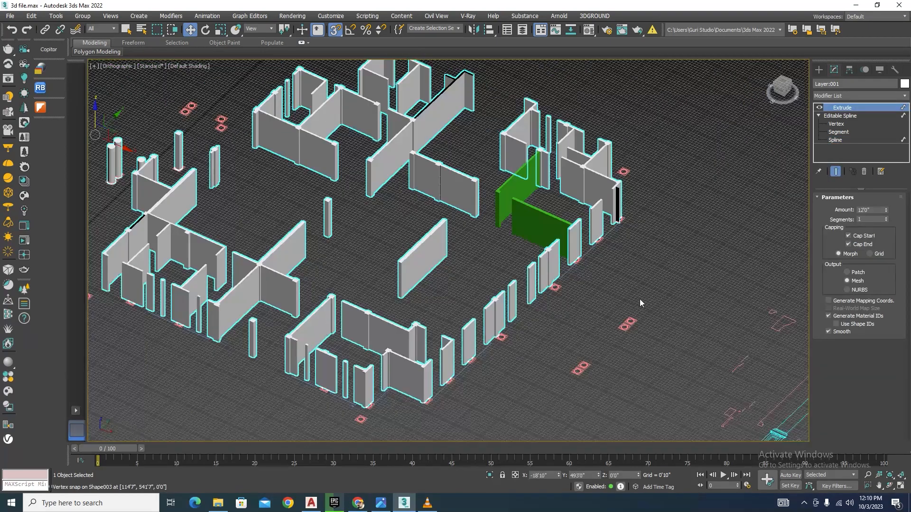
Delete the stray spline behind the black face at the right-hand outer corner pier and return the wall shape to the Extrude level.
click(640, 303)
scroll(621, 187, up, 8)
click(606, 227)
scroll(605, 227, down, 5)
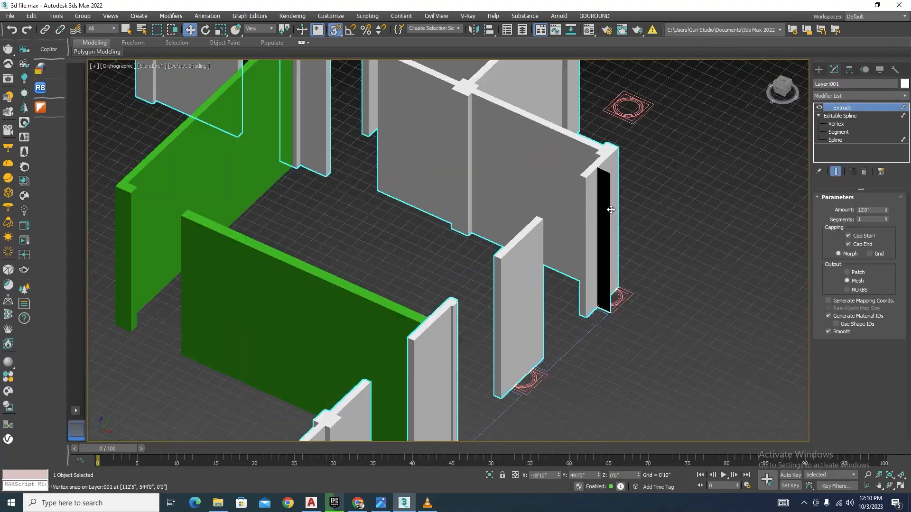
scroll(604, 256, up, 7)
click(834, 139)
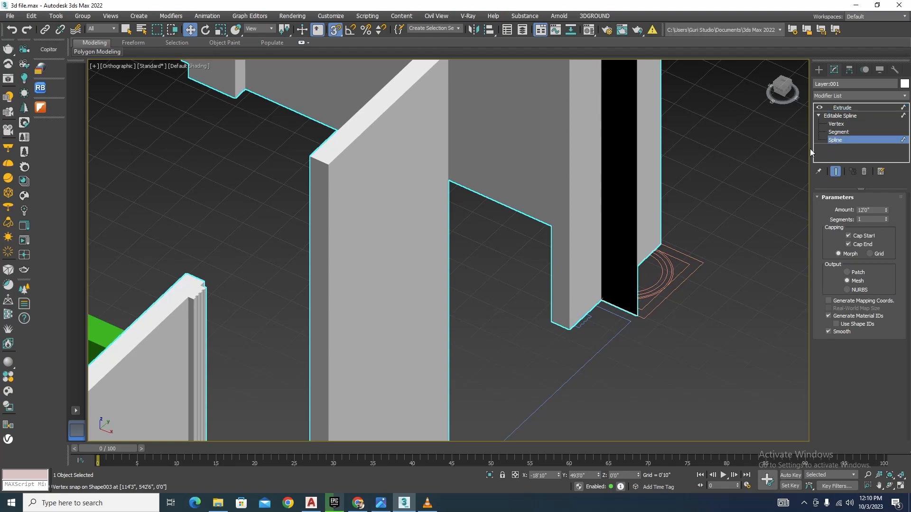
click(634, 309)
click(621, 323)
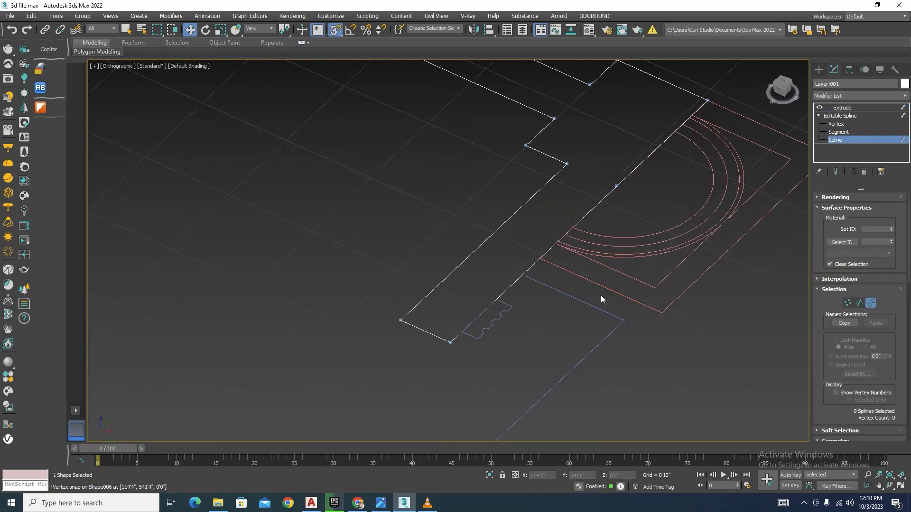
scroll(602, 299, down, 4)
click(842, 108)
scroll(637, 184, down, 6)
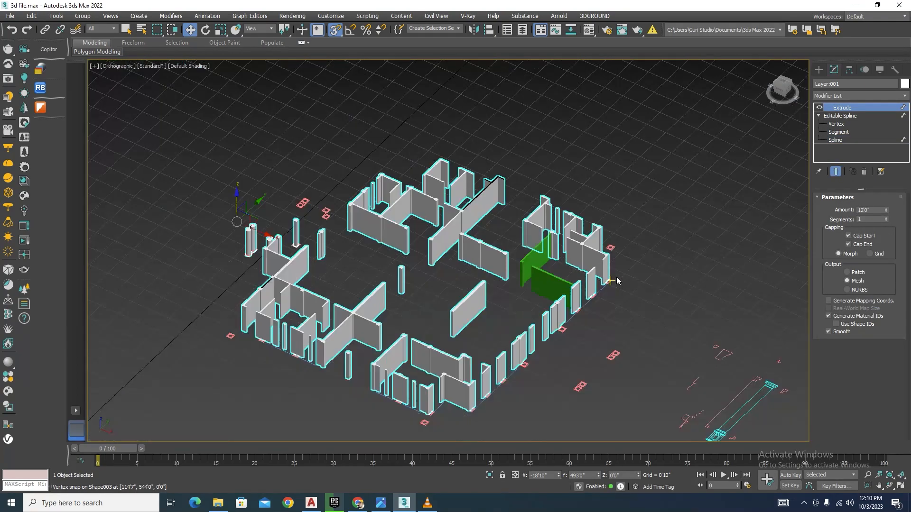
Locate the long wall with the black top beside the upper rooms and display the wall shape in a top wireframe view.
click(616, 309)
scroll(587, 283, up, 8)
scroll(478, 252, down, 6)
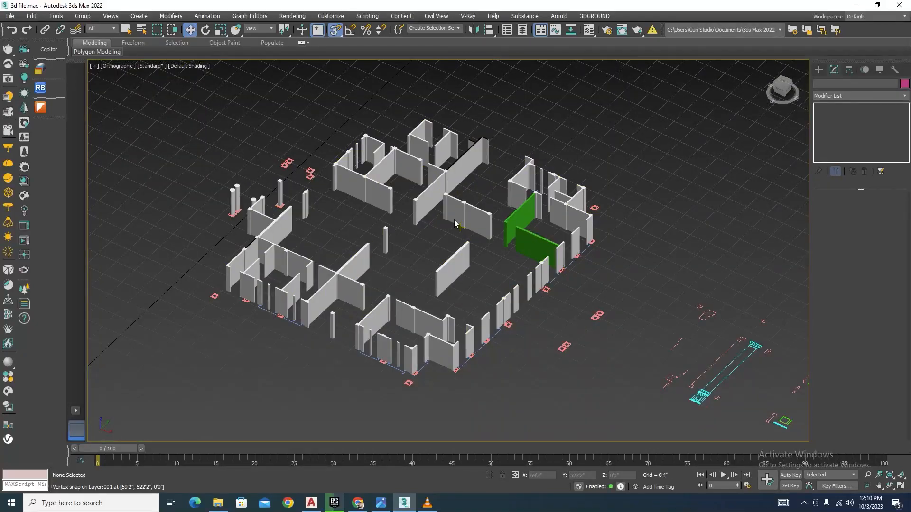
scroll(524, 315, up, 7)
click(524, 315)
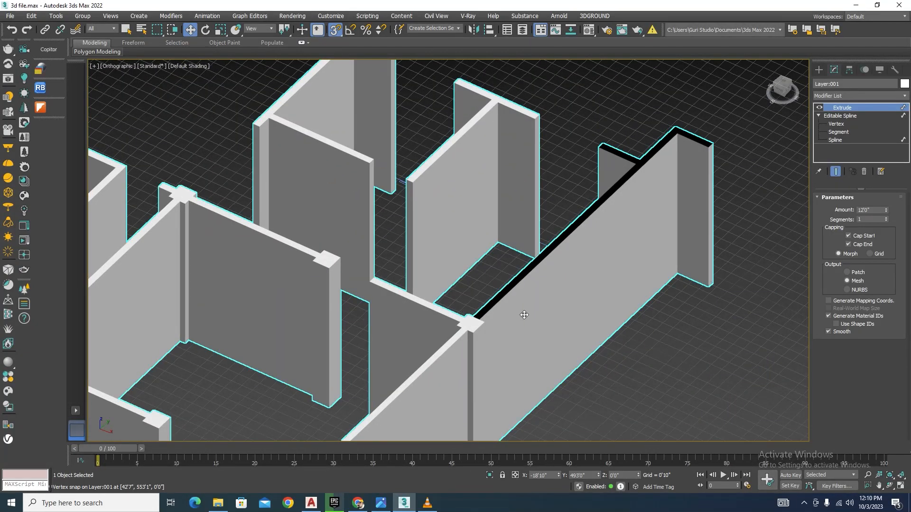
key(t)
scroll(541, 258, down, 6)
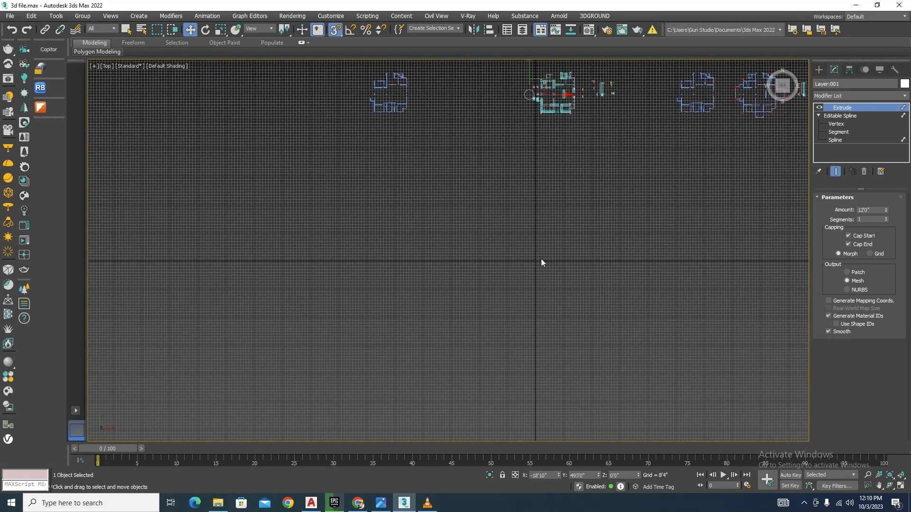
key(z)
scroll(463, 169, up, 5)
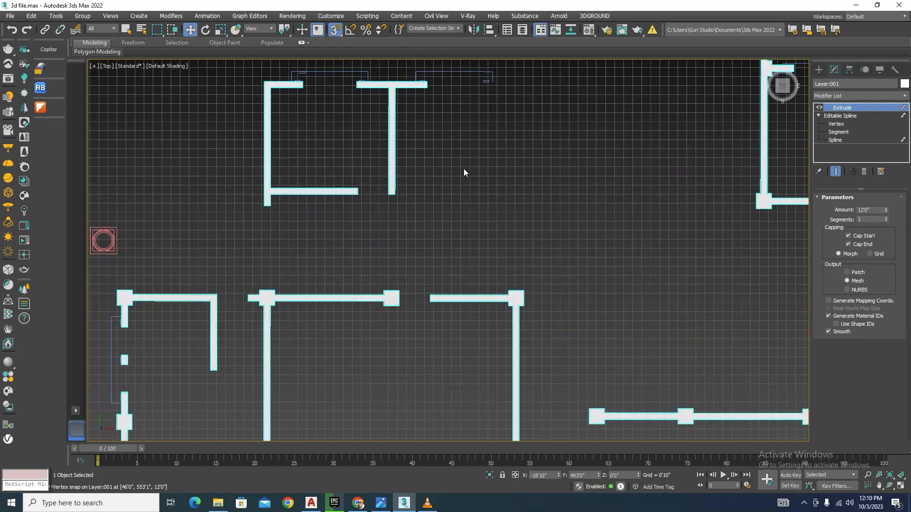
key(F3)
middle_drag(499, 164, 441, 252)
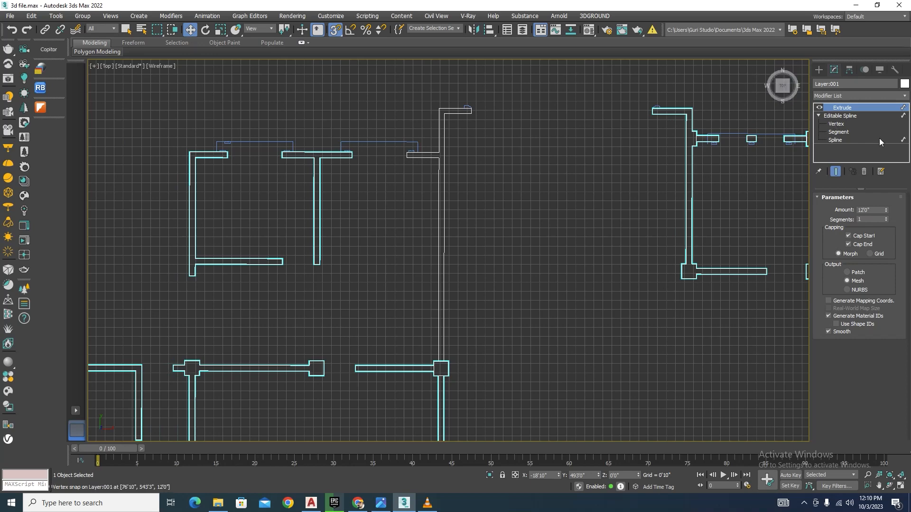
Select the long wall's open spline together with the spline of the square pier at its lower end.
click(836, 140)
click(441, 313)
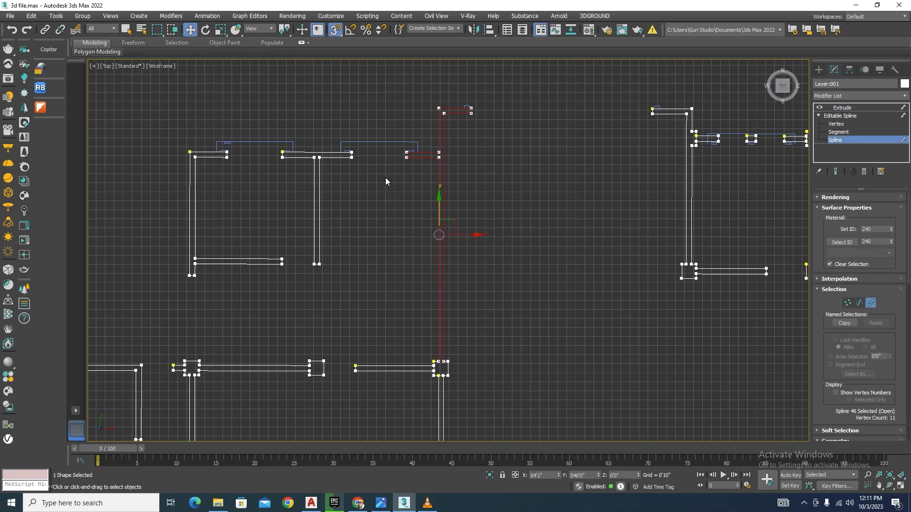
scroll(453, 110, up, 5)
scroll(441, 111, down, 4)
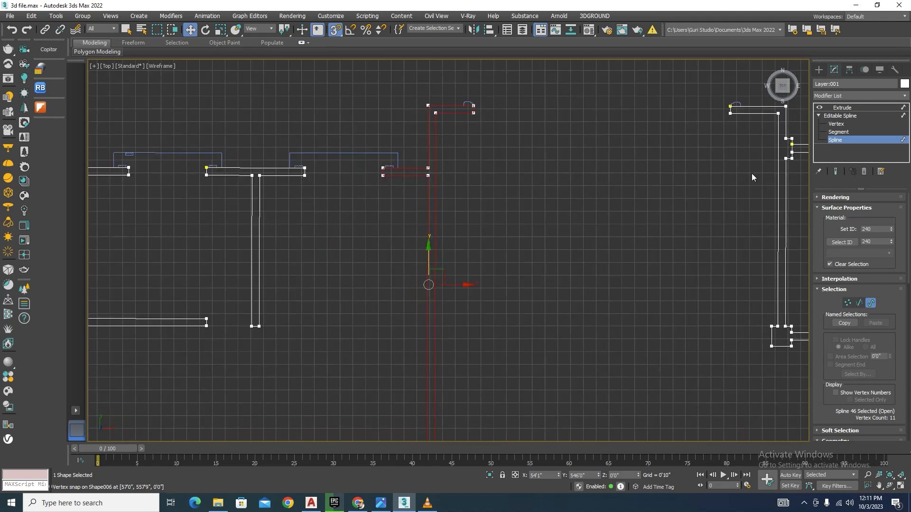
scroll(453, 196, down, 5)
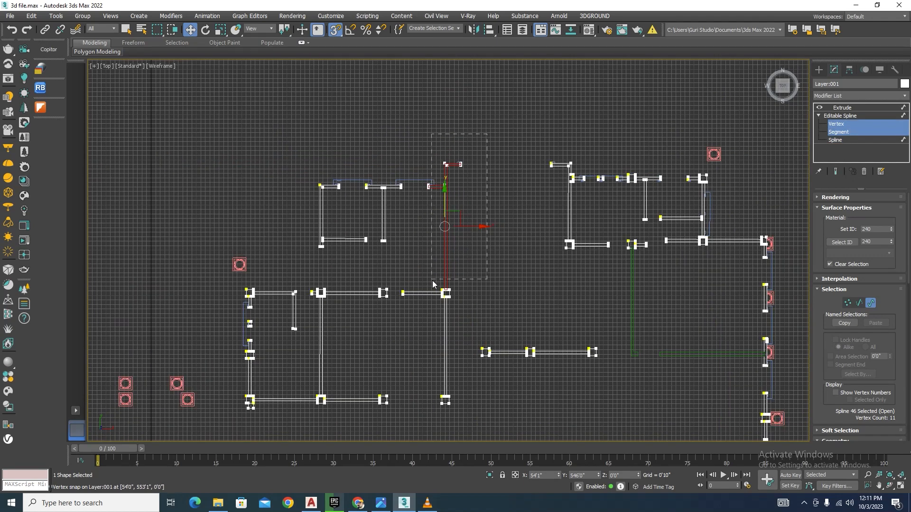
scroll(430, 283, up, 6)
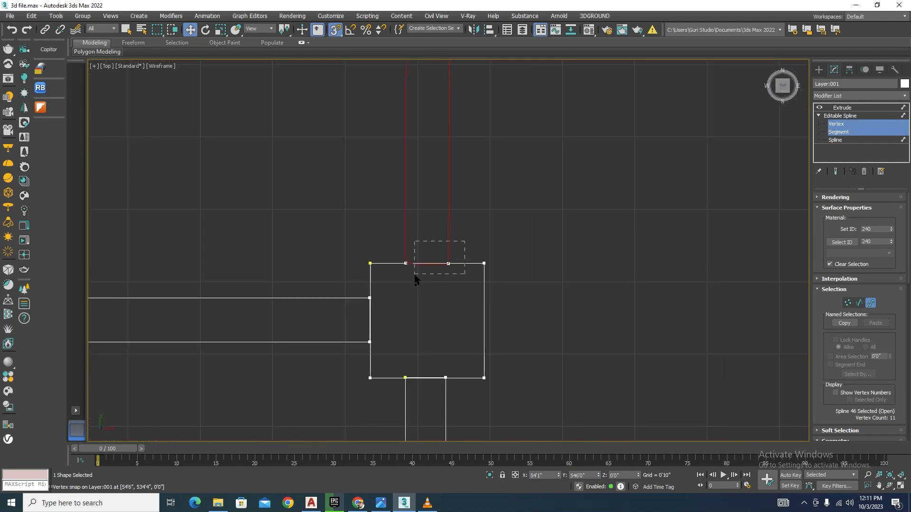
drag(415, 276, 413, 278)
scroll(491, 277, down, 6)
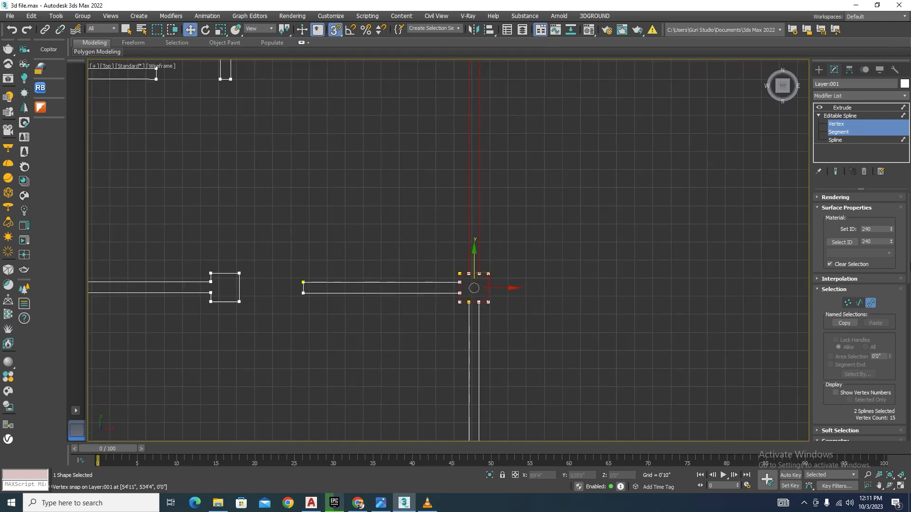
scroll(901, 350, down, 5)
scroll(901, 350, down, 3)
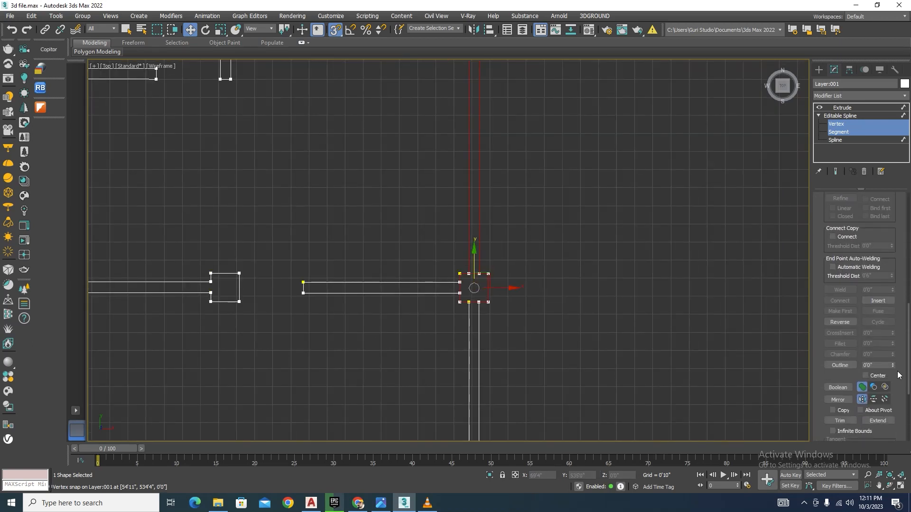
Weld the coincident vertices where the long wall meets the pier, return to the Extrude level and display the walls shaded in 3D.
click(836, 124)
scroll(509, 130, down, 4)
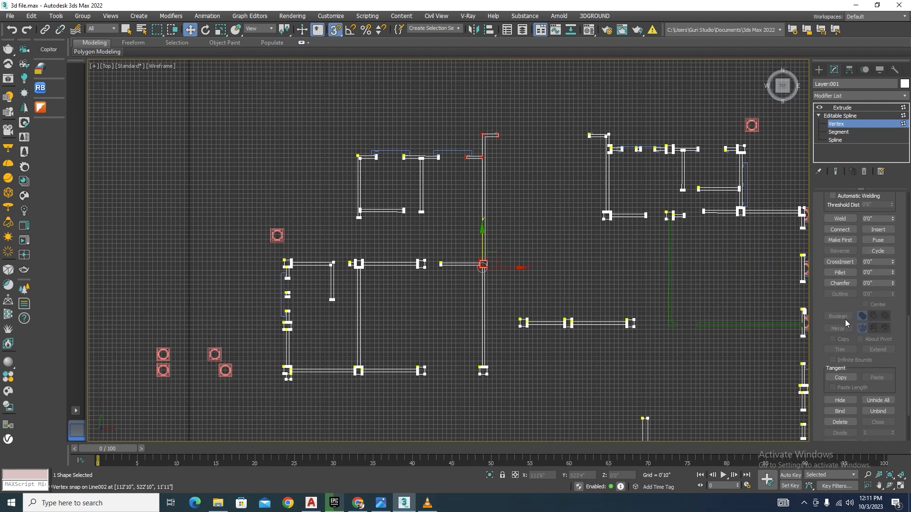
click(839, 219)
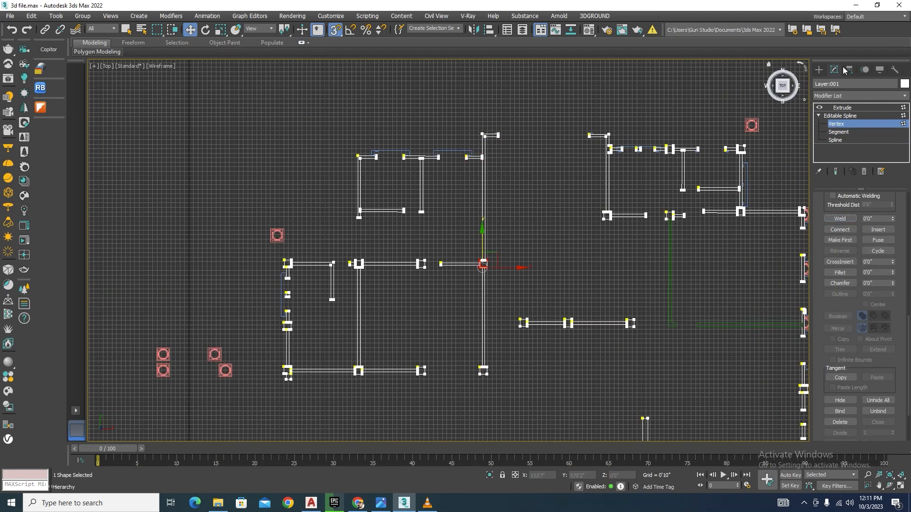
click(843, 107)
alt+middle_drag(520, 242, 475, 197)
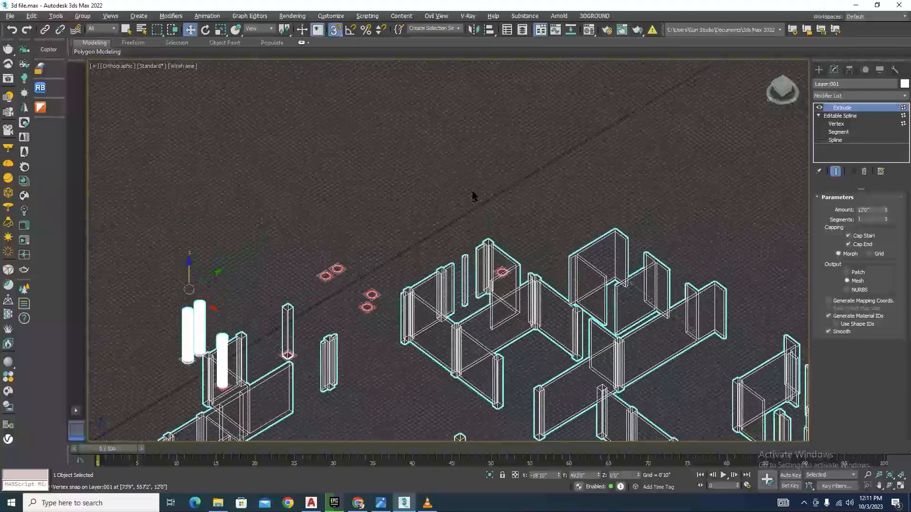
key(F3)
scroll(607, 213, up, 5)
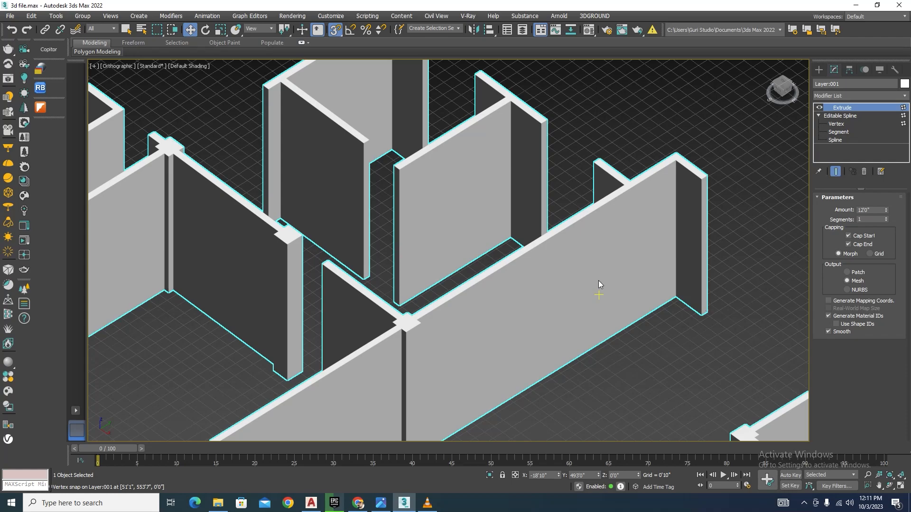
Find the next black-topped wall in 3D and select the wall shape at that window opening in the top view.
scroll(586, 233, down, 5)
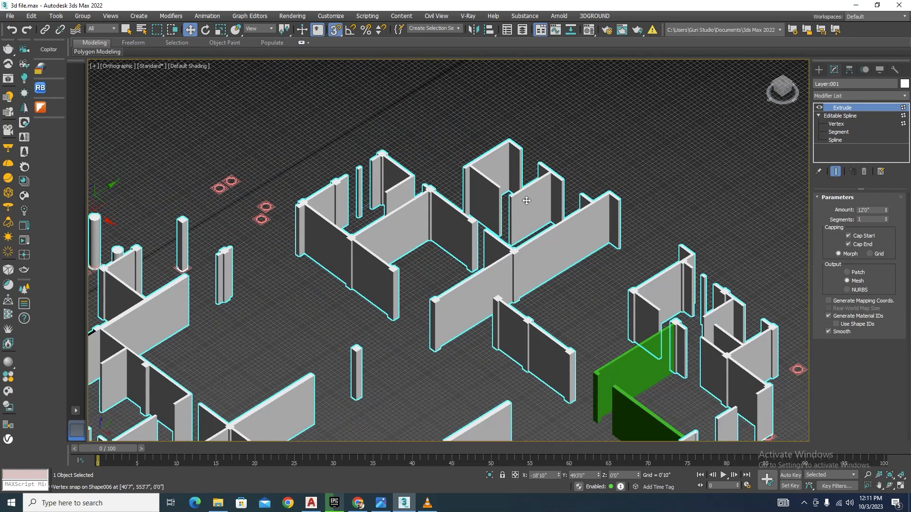
scroll(304, 263, up, 6)
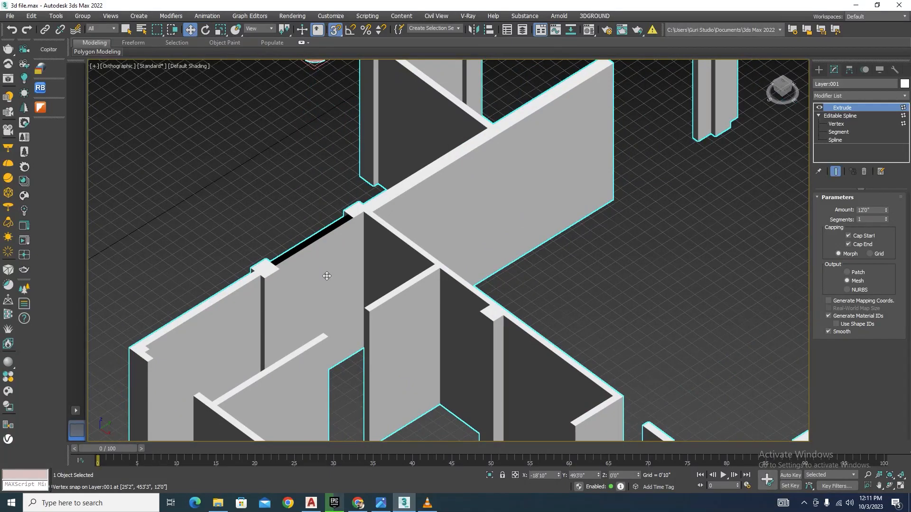
key(t)
scroll(554, 179, down, 5)
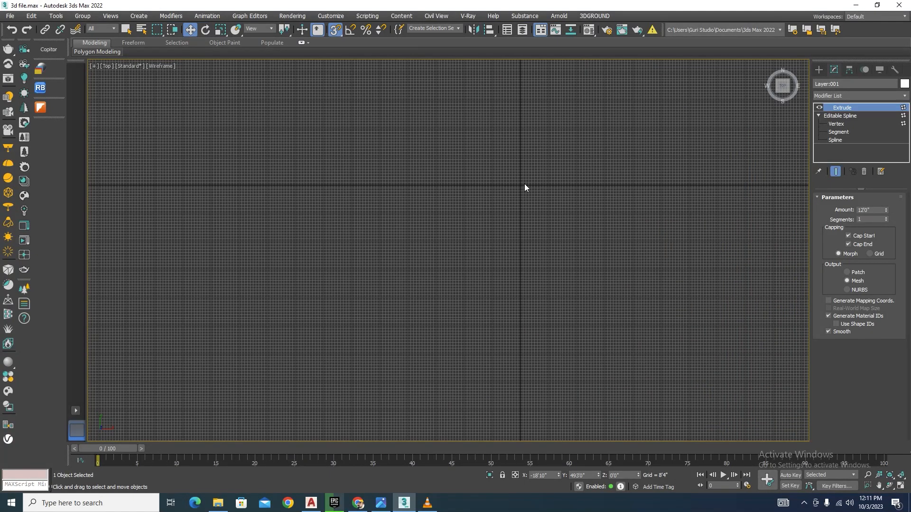
key(z)
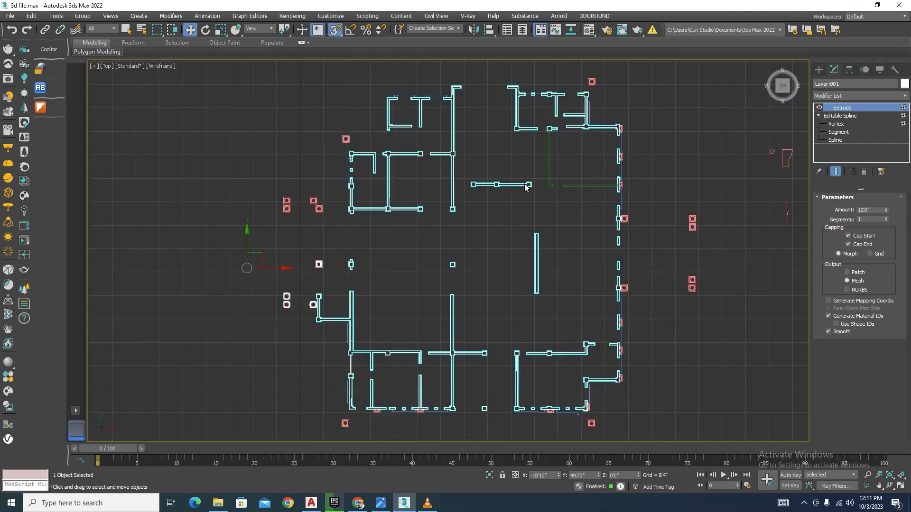
scroll(352, 332, up, 6)
click(353, 331)
scroll(399, 233, up, 4)
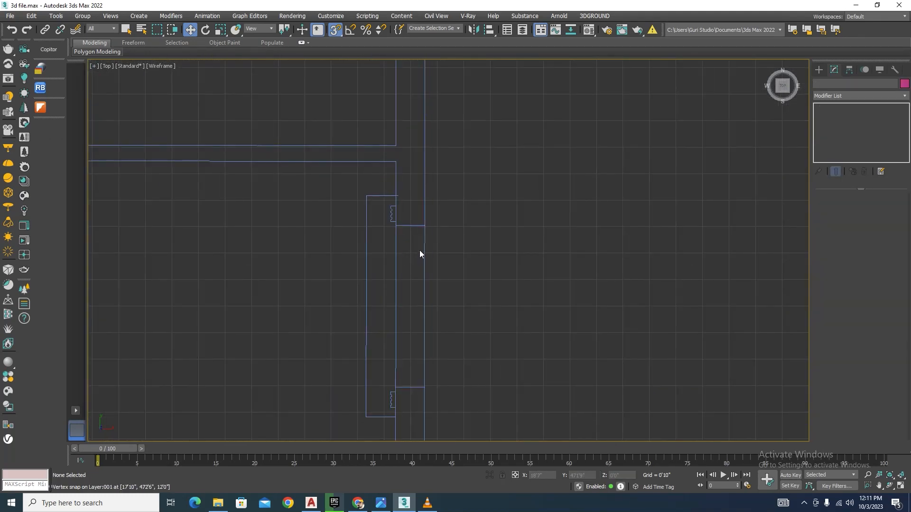
click(396, 252)
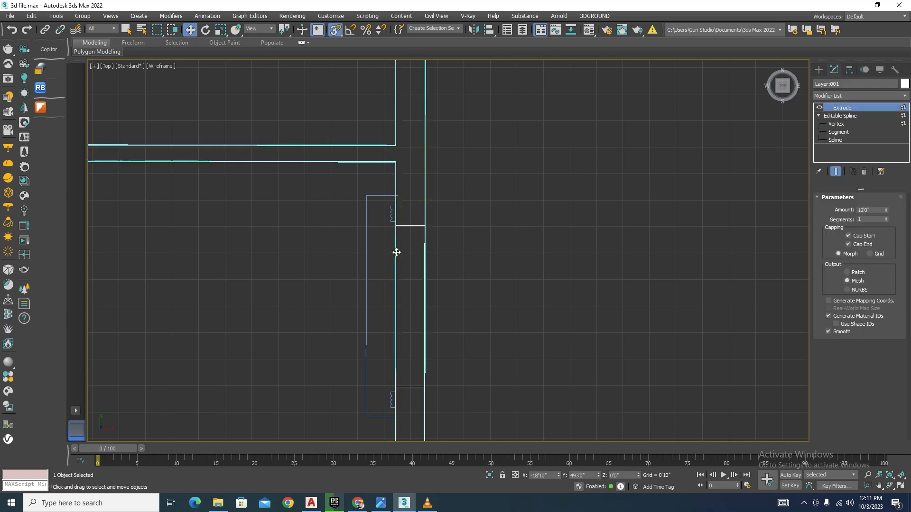
Try to delete the long wall segments running past the lower-left window opening.
click(839, 132)
click(396, 283)
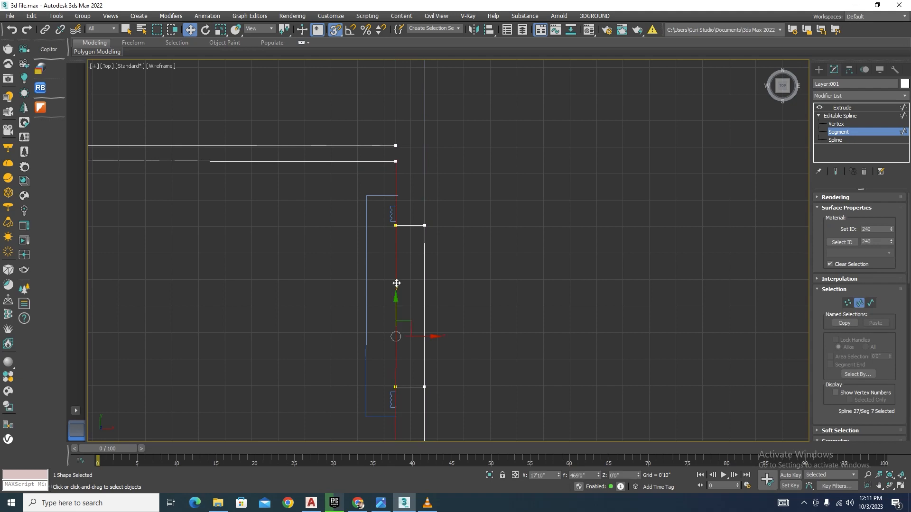
scroll(426, 229, down, 3)
scroll(468, 280, up, 1)
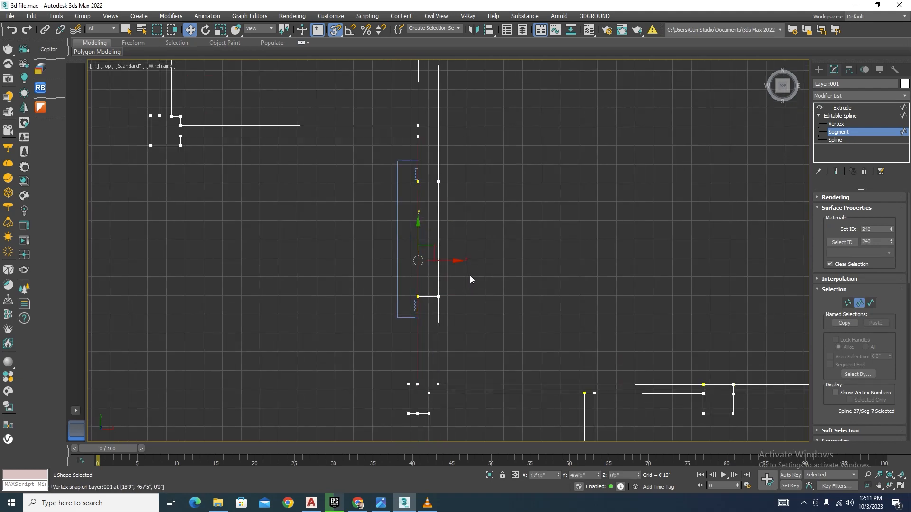
click(470, 276)
click(438, 226)
key(Delete)
scroll(449, 243, down, 4)
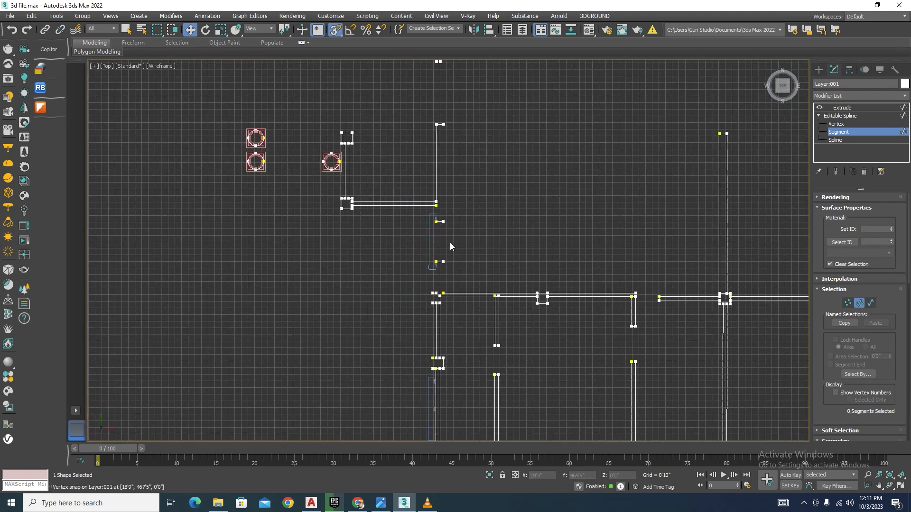
scroll(451, 160, up, 4)
scroll(453, 162, down, 4)
scroll(446, 193, up, 3)
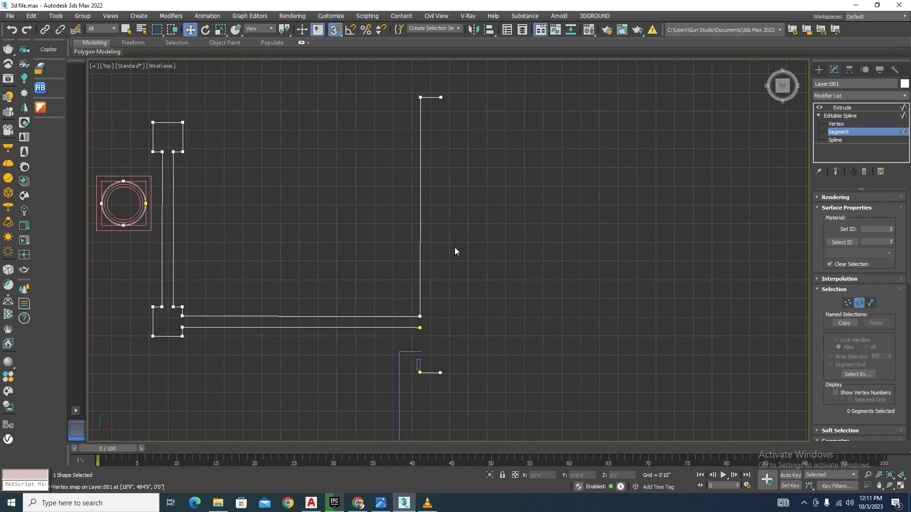
scroll(455, 250, down, 2)
Undo the deletion of the long wall segments at the window opening.
key(ctrl+z)
key(ctrl+z)
key(ctrl+z)
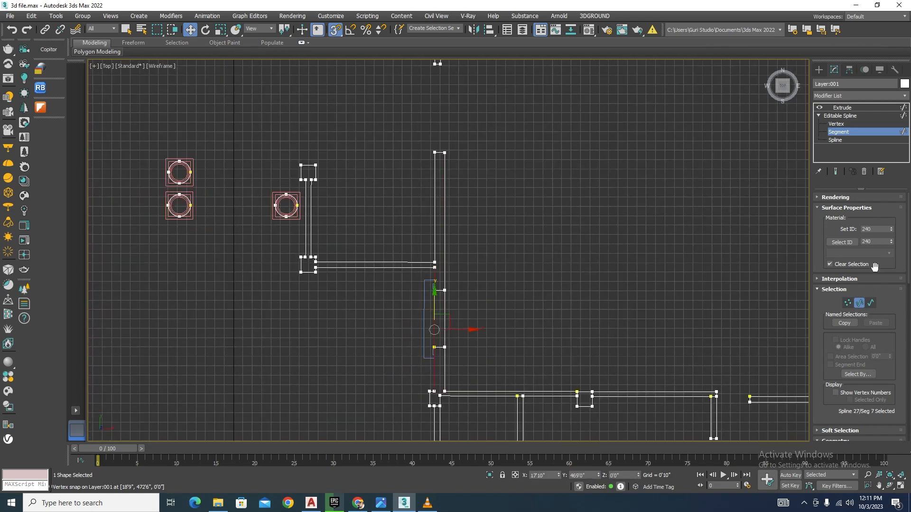
Refine the wall lines with new vertices near the window opening's two end lines and switch to segment editing.
click(848, 303)
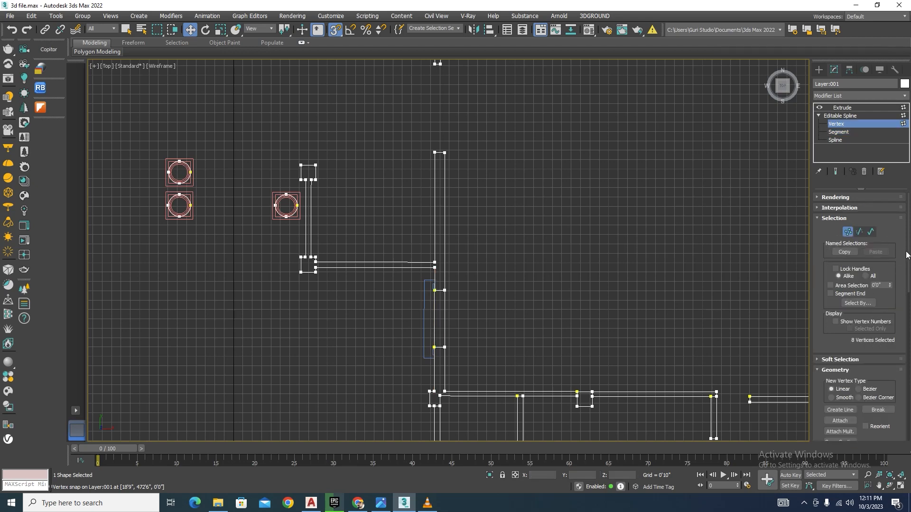
drag(906, 254, 907, 308)
click(840, 309)
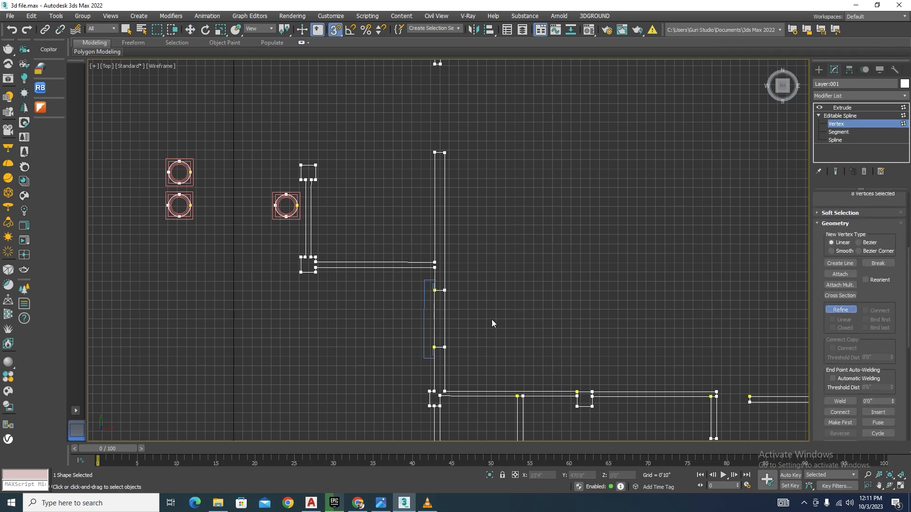
scroll(432, 342, up, 5)
scroll(432, 347, down, 3)
scroll(448, 308, up, 4)
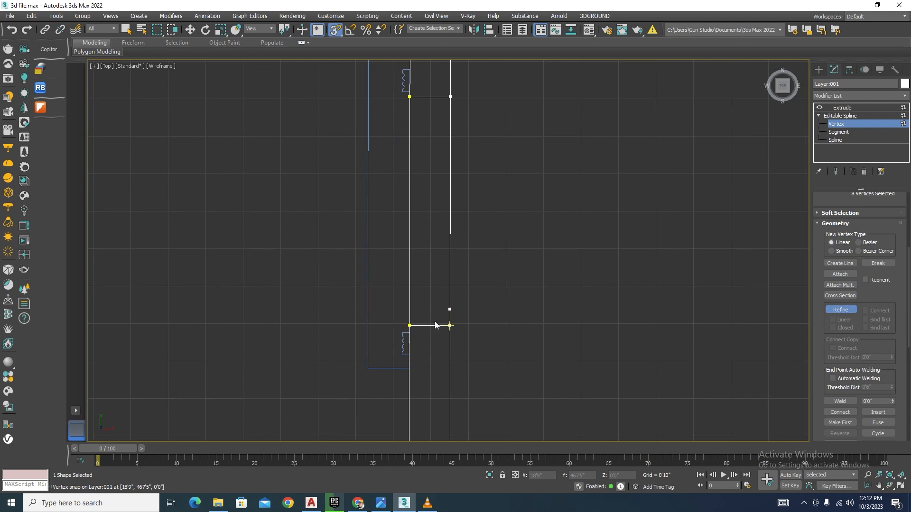
scroll(410, 306, down, 3)
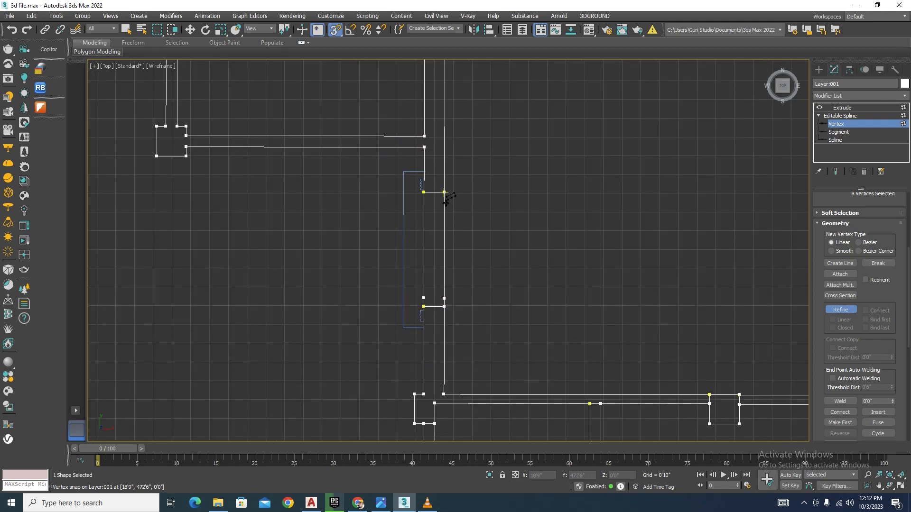
click(444, 186)
click(838, 132)
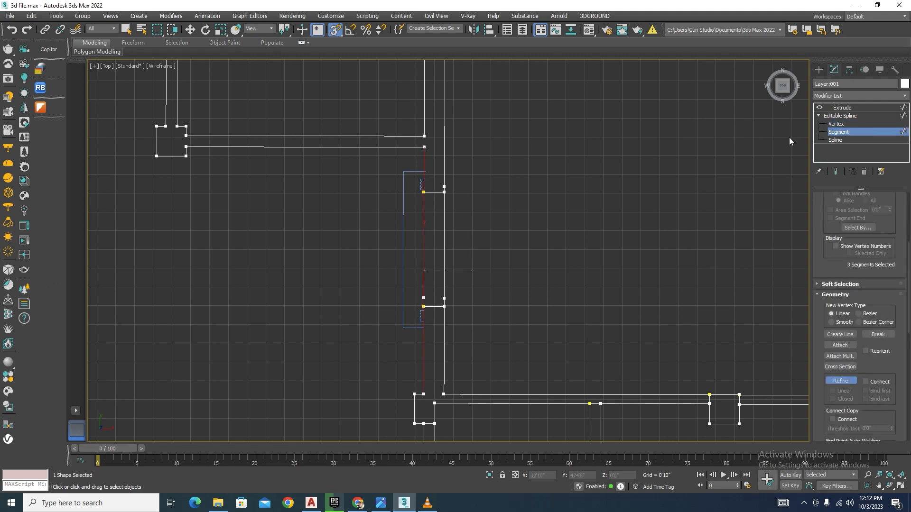
Delete the two wall segments spanning the window opening between its two end lines.
click(852, 386)
key(w)
drag(525, 250, 342, 245)
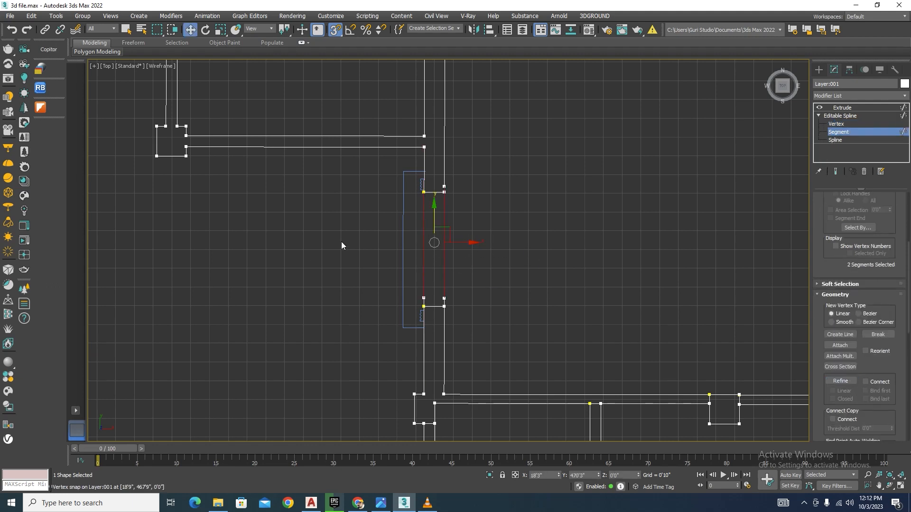
click(488, 260)
scroll(480, 194, up, 6)
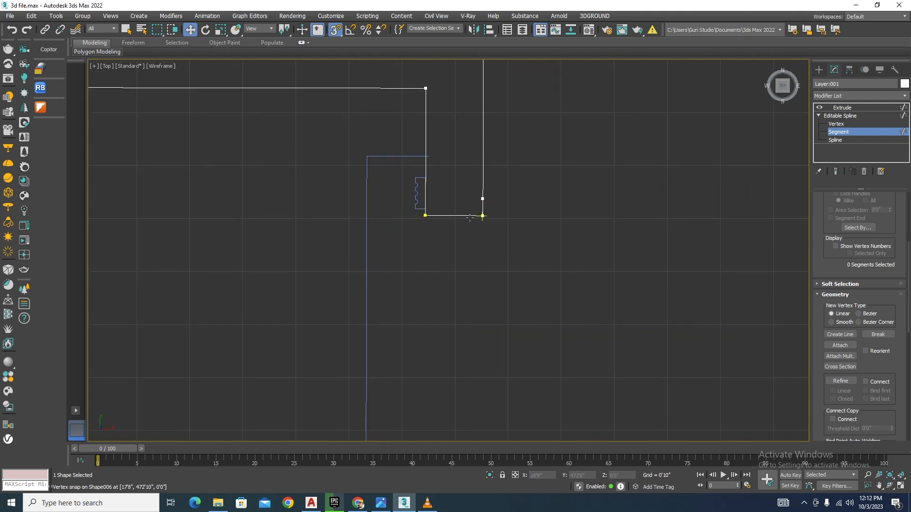
Remove the surplus vertex on the outer wall line just above the window opening's upper end line.
scroll(480, 194, up, 2)
drag(499, 200, 459, 217)
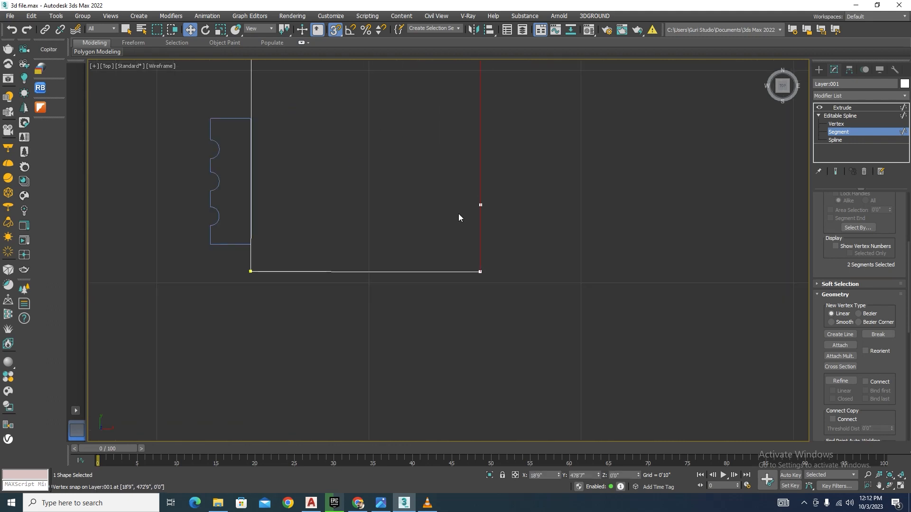
click(836, 124)
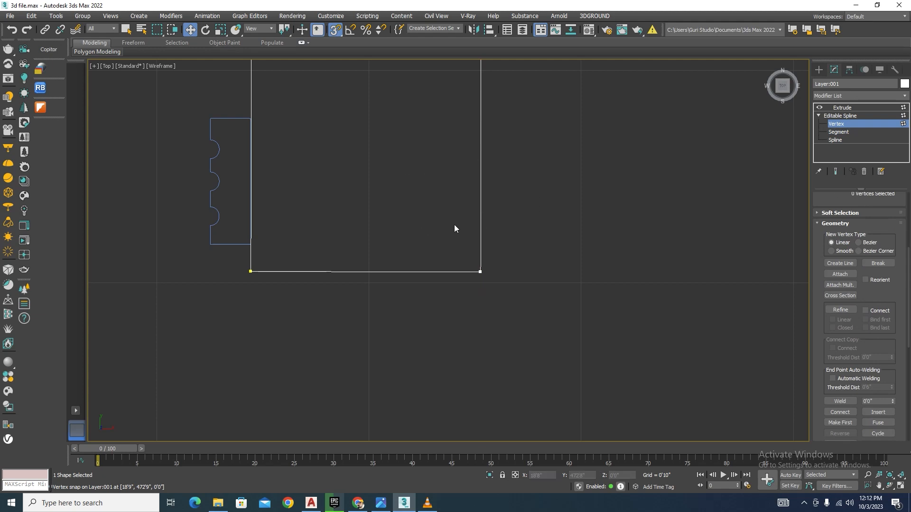
Delete the two loose vertices protruding beyond the window opening's lower end line.
scroll(499, 164, down, 12)
scroll(495, 232, up, 8)
drag(495, 199, 457, 210)
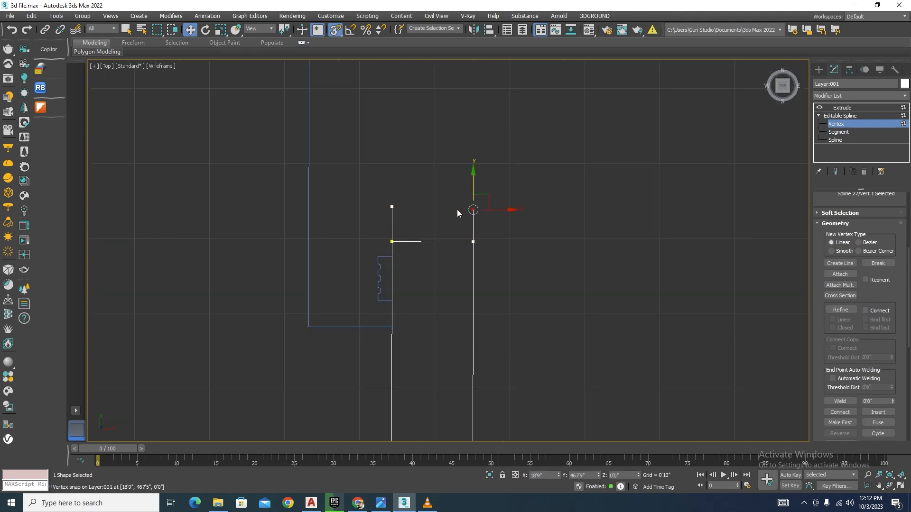
key(Delete)
key(ctrl+z)
drag(586, 163, 360, 210)
scroll(447, 220, up, 3)
Select the corner vertices of the wall ends at the window opening and weld them.
drag(498, 175, 498, 264)
drag(610, 209, 573, 231)
scroll(430, 252, up, 4)
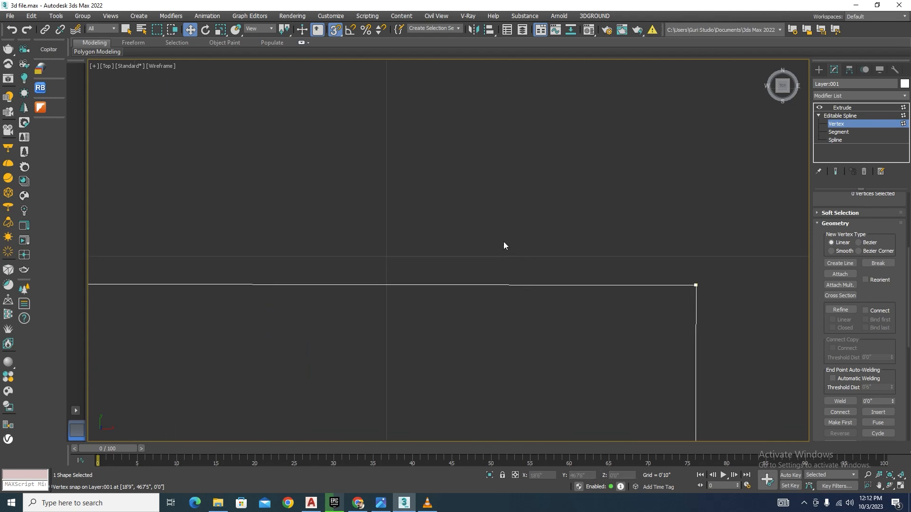
scroll(503, 241, down, 2)
scroll(281, 248, up, 3)
drag(301, 226, 248, 297)
scroll(413, 184, down, 4)
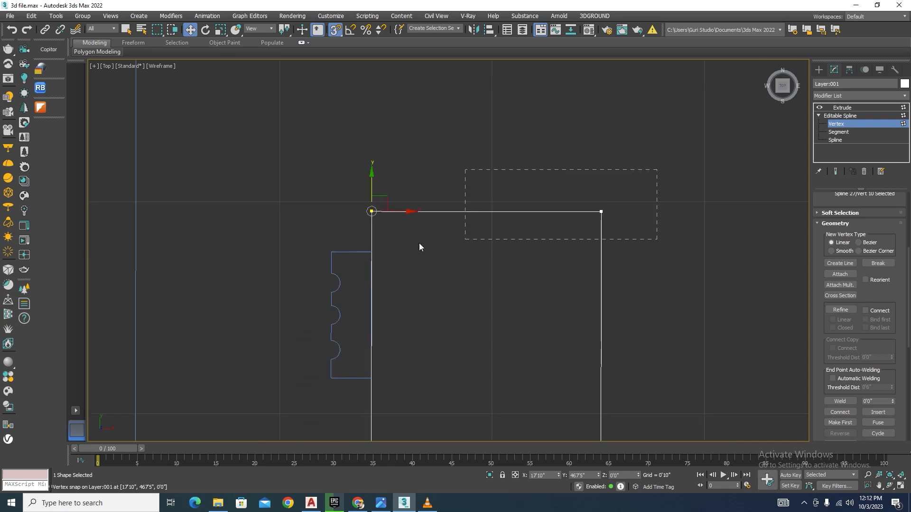
drag(419, 244, 316, 241)
drag(907, 268, 905, 318)
click(845, 280)
Return the wall shape to its Extrude level and display the extruded walls shaded in 3D.
scroll(464, 215, down, 9)
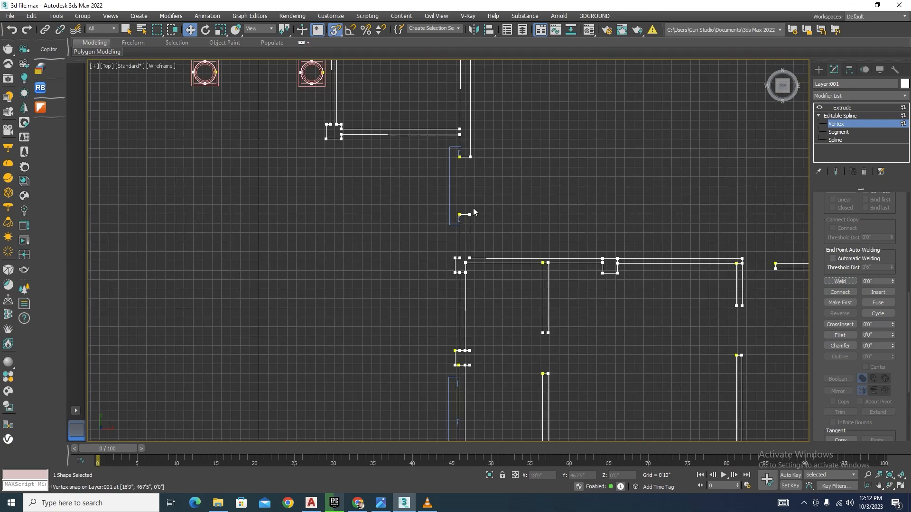
click(853, 109)
scroll(496, 180, down, 3)
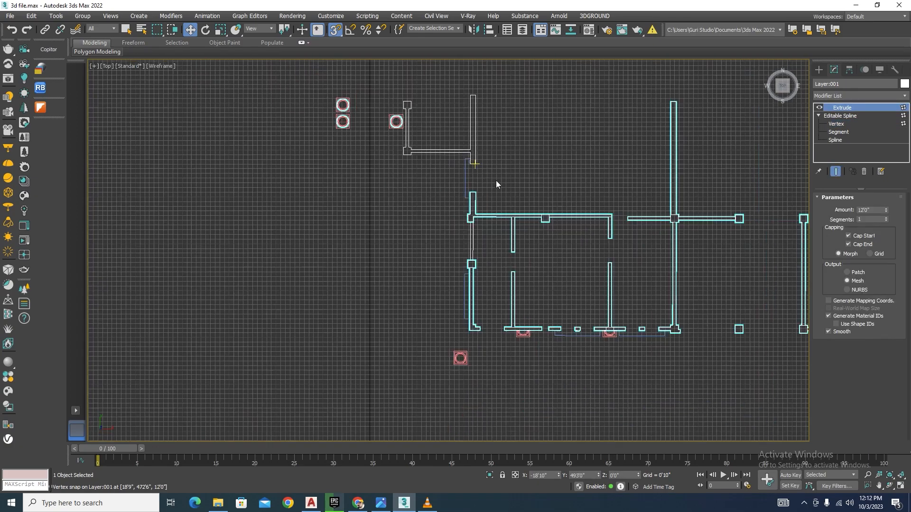
alt+middle_drag(497, 180, 490, 133)
middle_drag(506, 88, 510, 185)
key(F3)
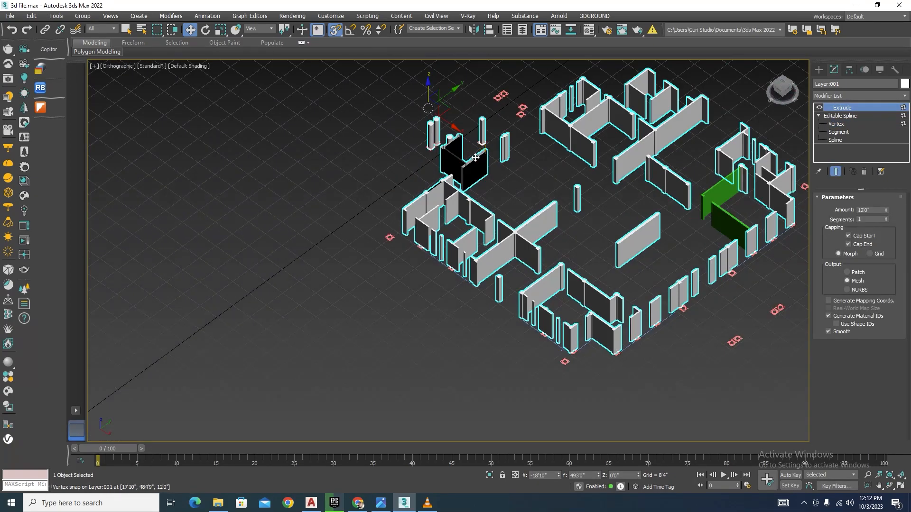
Examine the black wall beside the round columns and the neighbouring walls in 3D, and clear the selection.
scroll(463, 162, up, 8)
scroll(461, 199, down, 5)
mouse_move(533, 234)
alt+middle_down()
mouse_move(500, 233)
mouse_move(551, 255)
mouse_move(595, 237)
mouse_move(616, 326)
mouse_move(666, 378)
alt+middle_up()
scroll(595, 237, down, 5)
click(667, 379)
scroll(694, 336, up, 5)
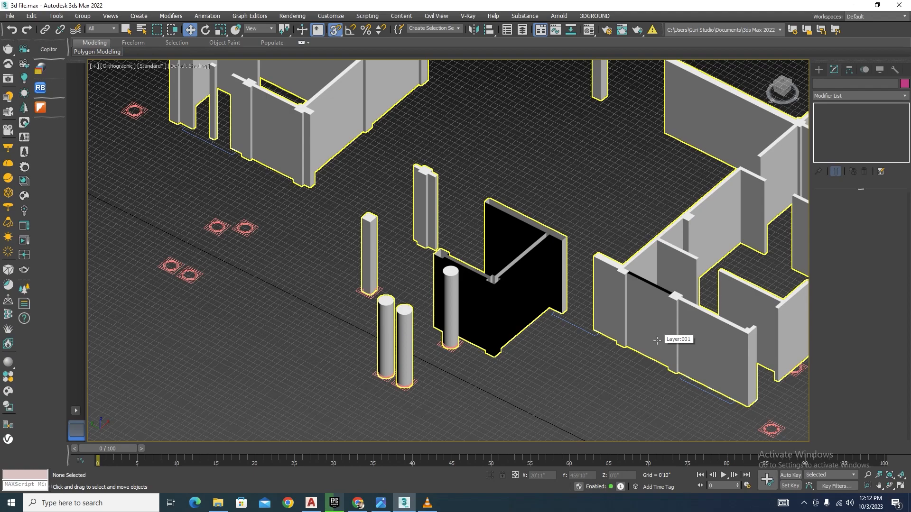
Locate the black wall beside the round columns in the wireframe top view and select the wall shape.
key(t)
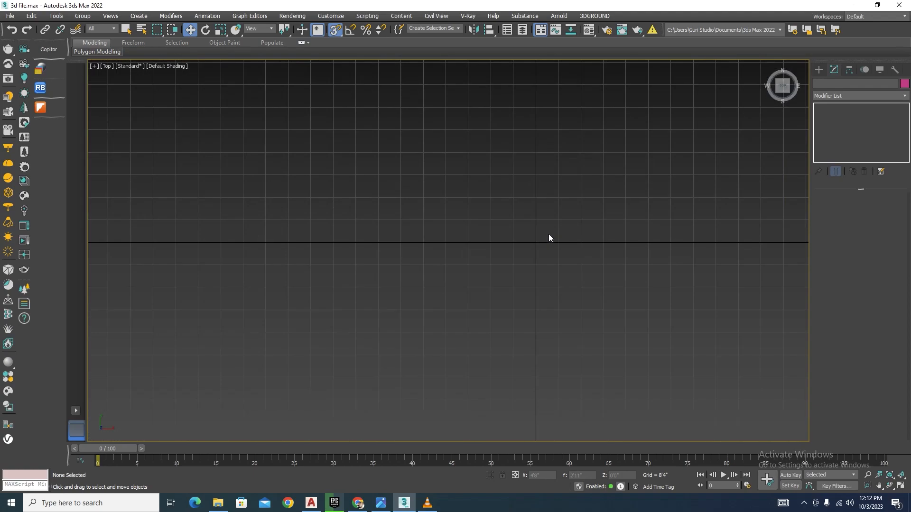
key(z)
scroll(523, 217, down, 3)
scroll(494, 227, up, 6)
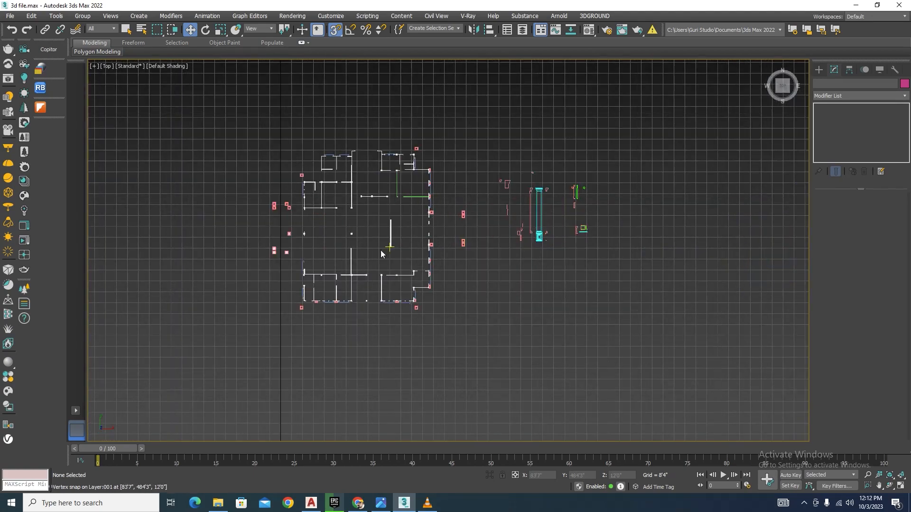
scroll(282, 282, up, 6)
scroll(386, 235, up, 5)
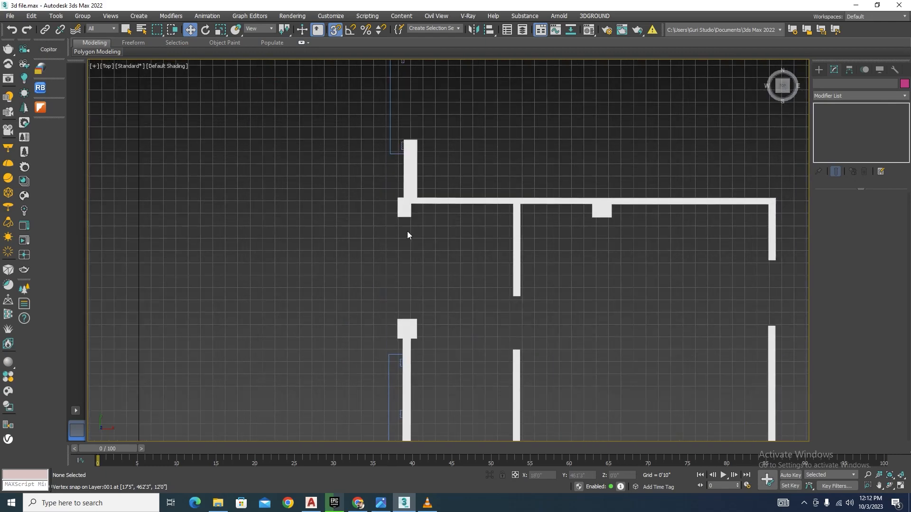
scroll(407, 231, down, 5)
scroll(413, 260, up, 2)
scroll(421, 249, down, 5)
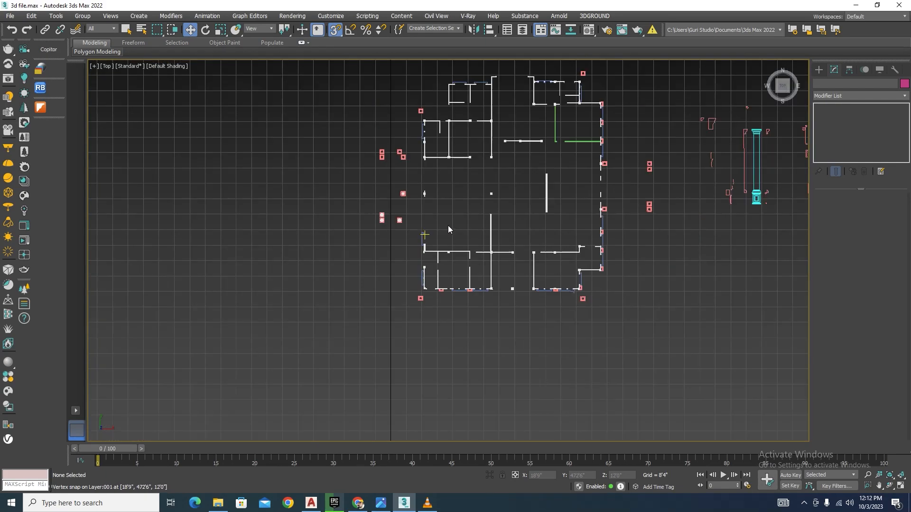
key(F3)
scroll(441, 280, up, 6)
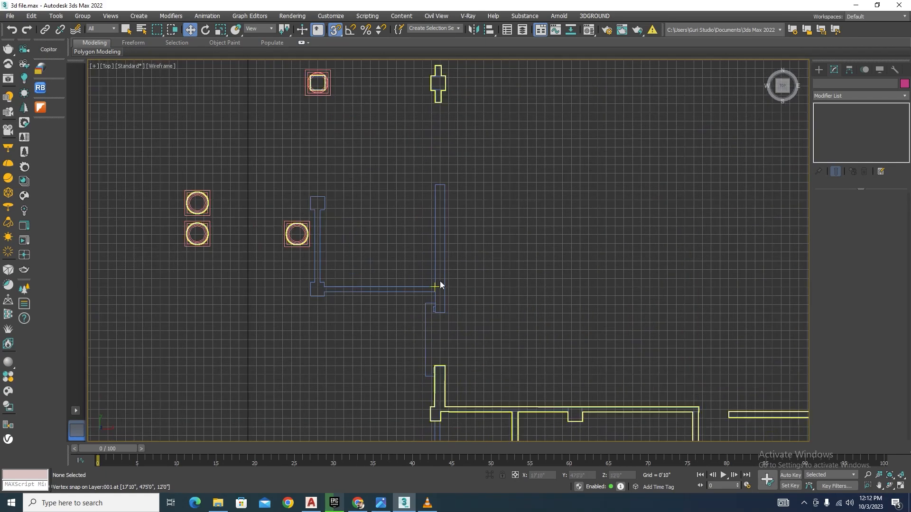
click(433, 287)
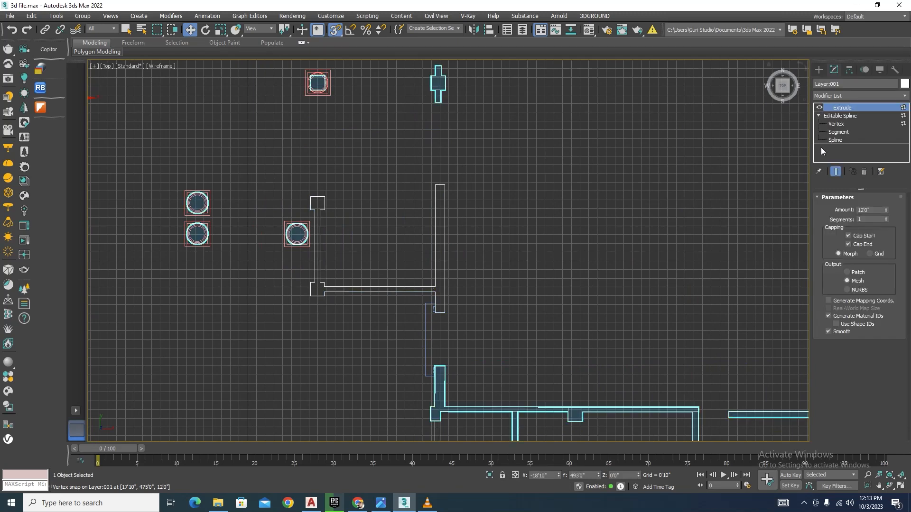
Select all vertices of the faulty wall beside the round columns and weld them.
click(831, 125)
drag(278, 290, 270, 320)
scroll(896, 349, down, 5)
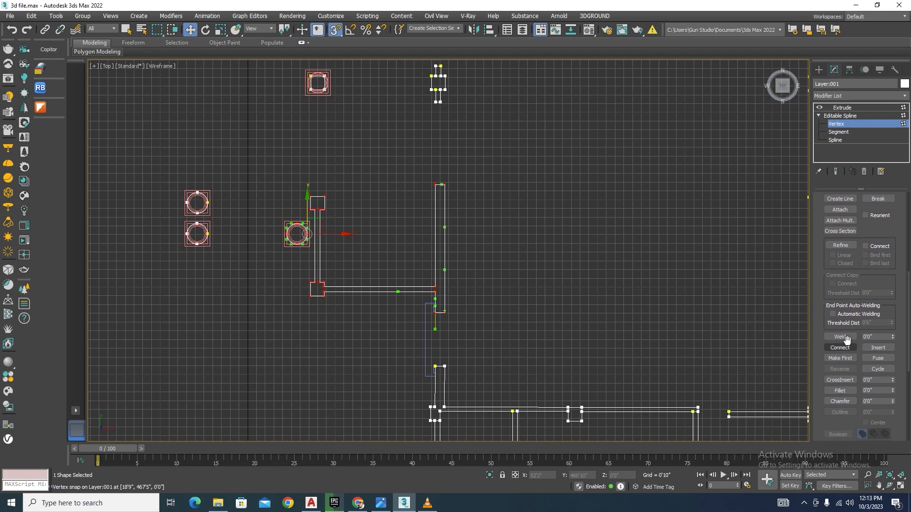
click(840, 336)
Turn shading back on and show the extruded walls in 3D at the Extrude level.
key(F3)
scroll(537, 301, down, 6)
scroll(475, 251, down, 3)
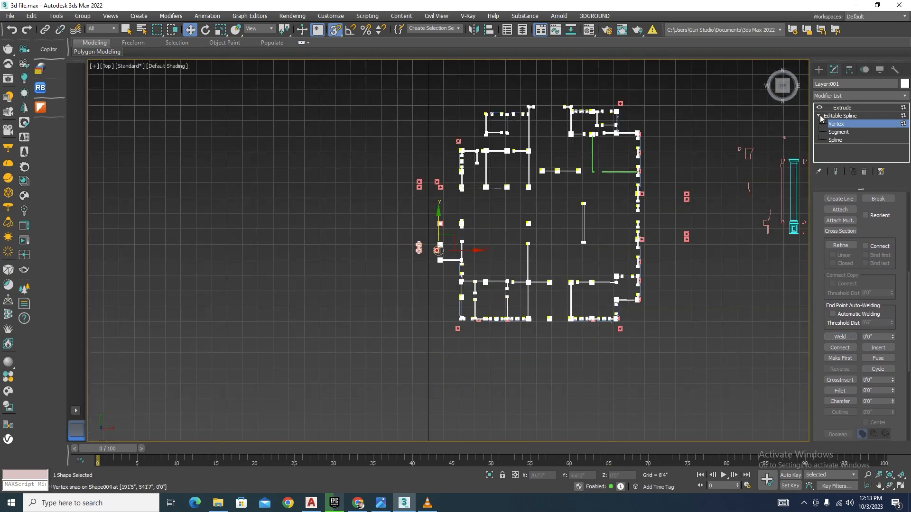
click(842, 108)
mouse_move(550, 281)
alt+middle_down()
mouse_move(464, 243)
mouse_move(472, 185)
alt+middle_up()
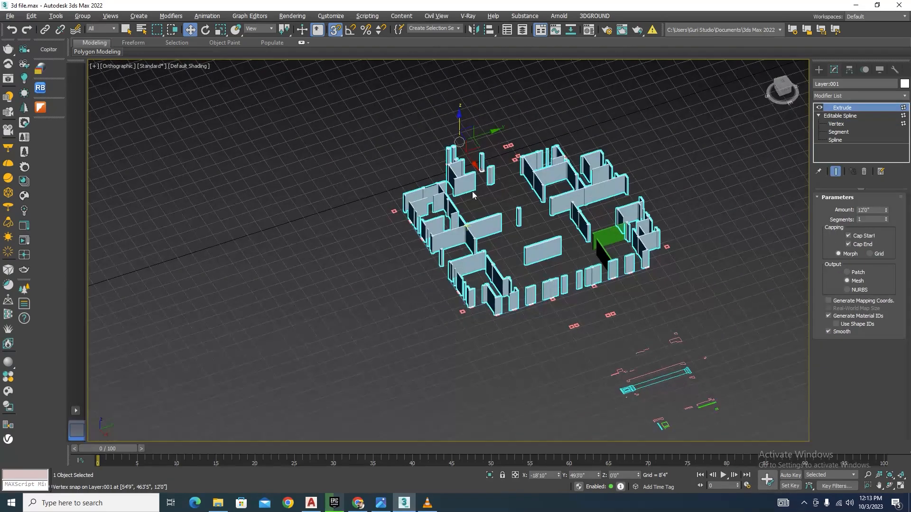
Examine the welded wall and the round columns next to it from several angles in 3D.
scroll(471, 184, up, 6)
key(F3)
key(F3)
scroll(474, 186, down, 3)
alt+middle_drag(503, 213, 590, 244)
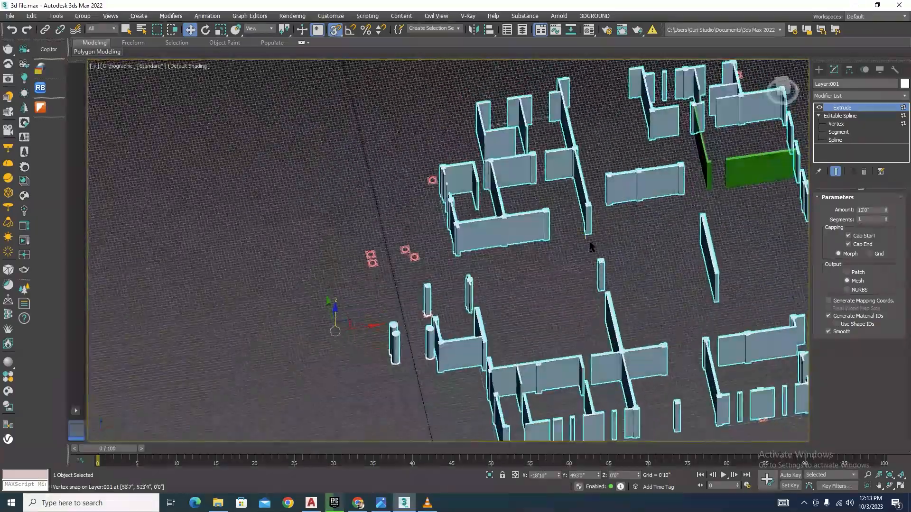
scroll(590, 244, down, 4)
scroll(487, 255, up, 6)
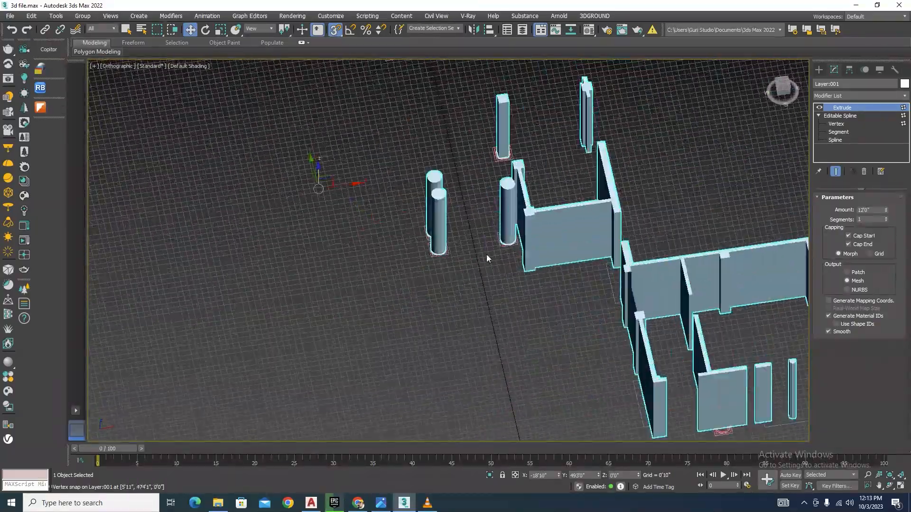
Delete the three round column splines beside the welded wall from the wall shape.
click(835, 139)
scroll(428, 239, up, 4)
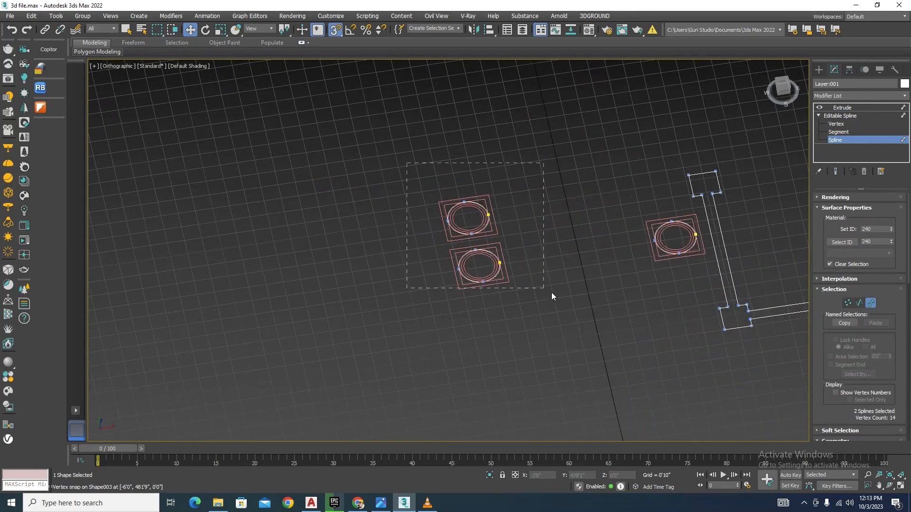
drag(551, 292, 667, 287)
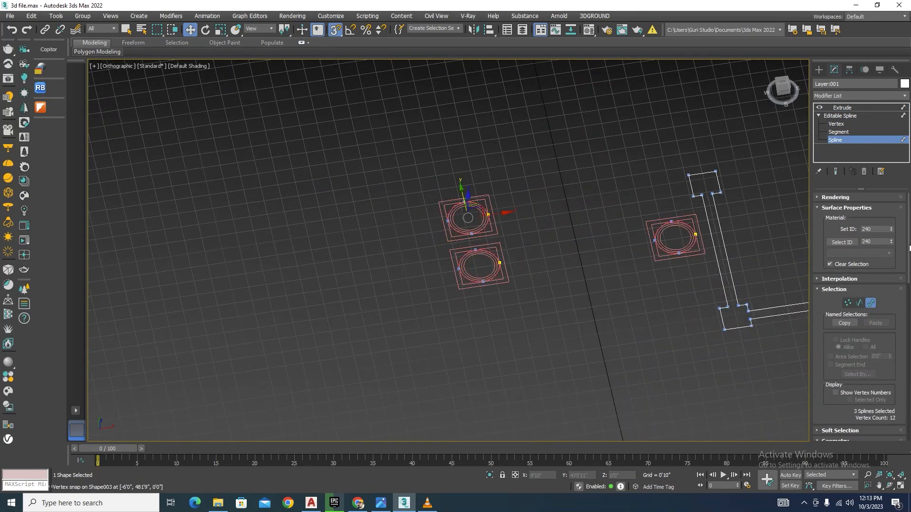
scroll(899, 238, down, 8)
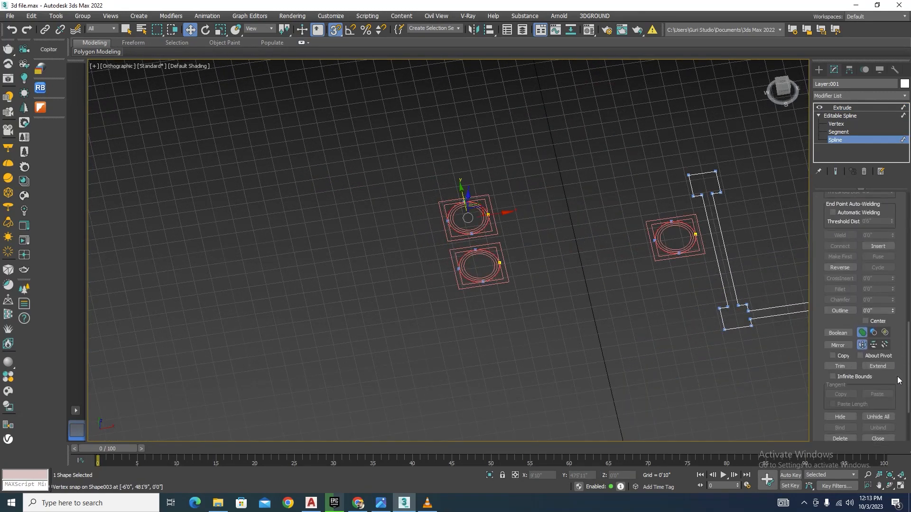
click(839, 433)
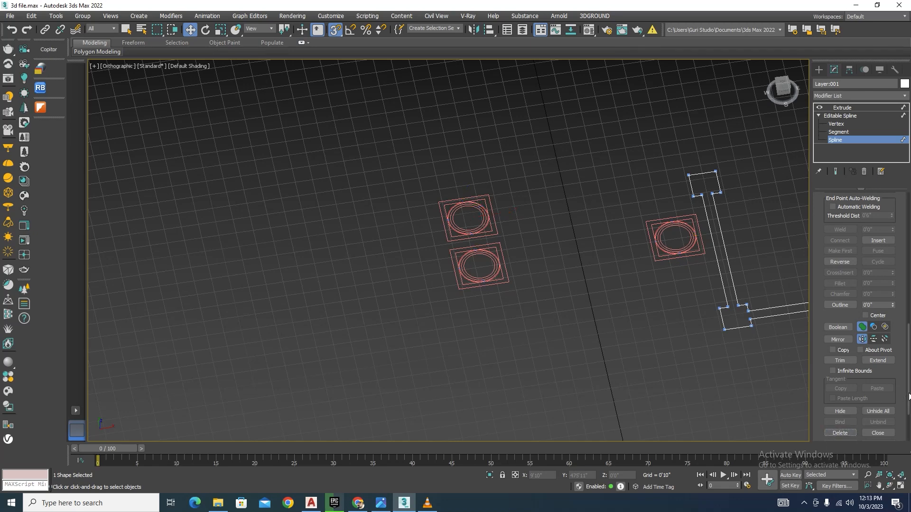
Return the wall shape to its Extrude level and find the square column standing on a round column base.
drag(909, 396, 909, 265)
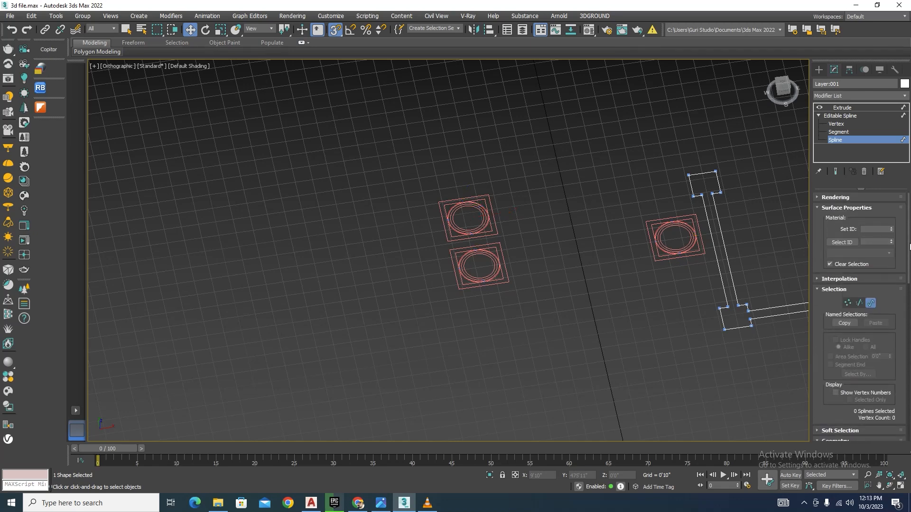
click(872, 305)
click(854, 109)
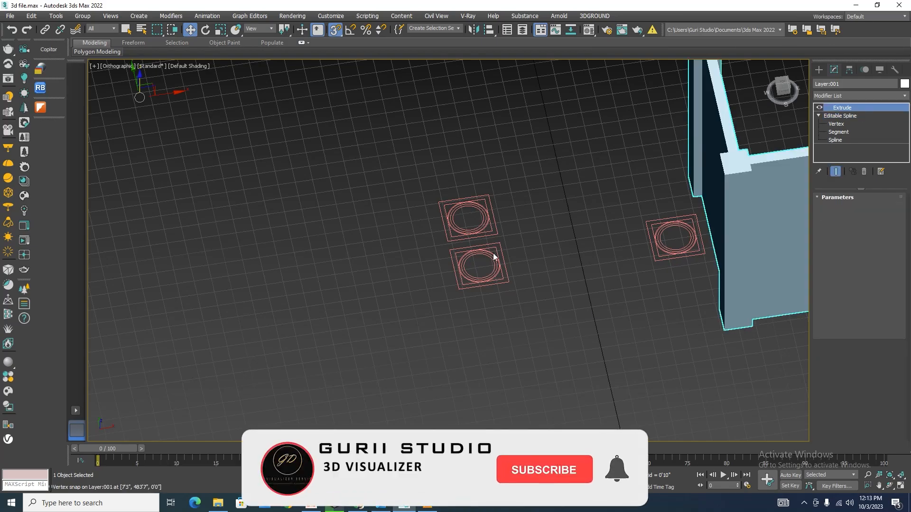
scroll(490, 254, down, 10)
scroll(510, 221, down, 5)
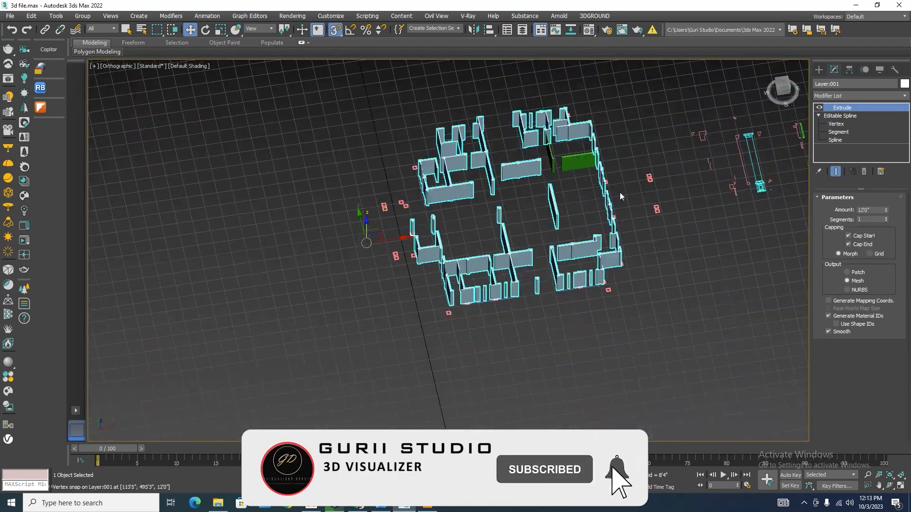
alt+middle_drag(620, 194, 674, 239)
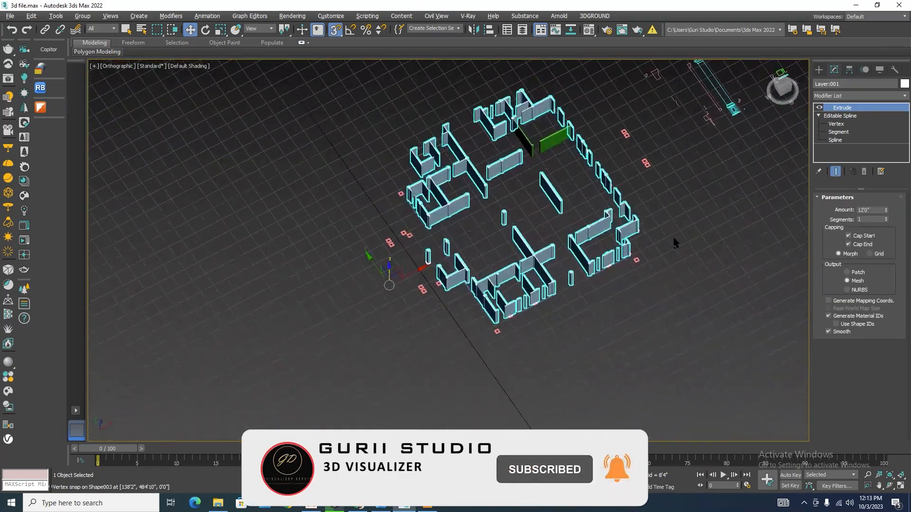
scroll(476, 273, up, 7)
click(548, 263)
click(506, 236)
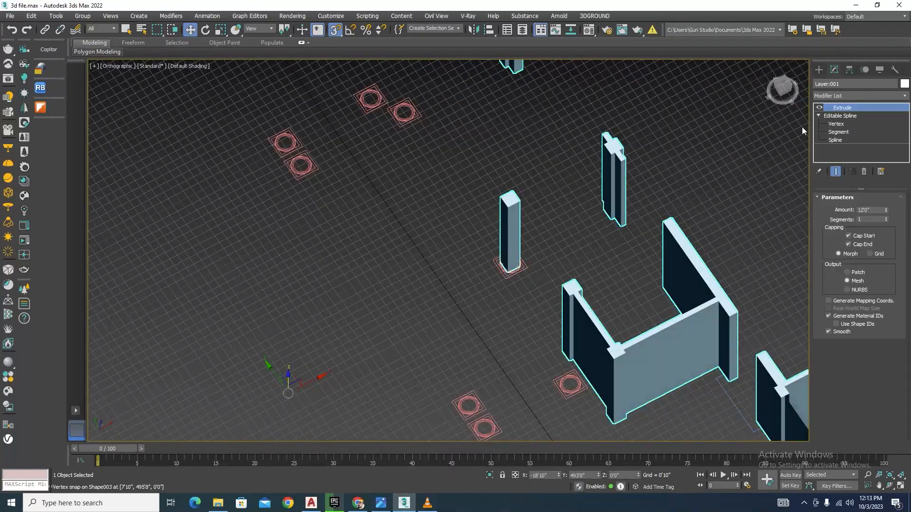
Delete the square column's closed spline inside the round column base.
click(839, 141)
scroll(533, 232, up, 4)
drag(531, 234, 402, 395)
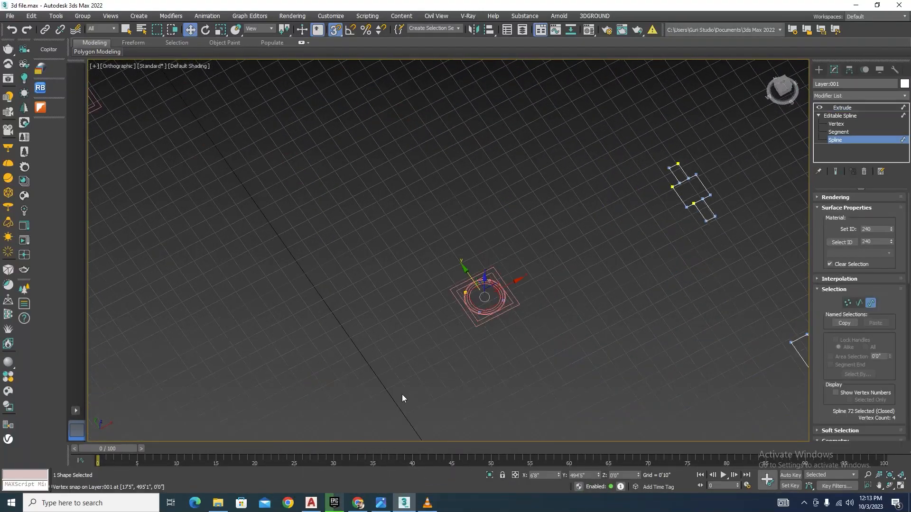
click(404, 391)
scroll(372, 351, down, 10)
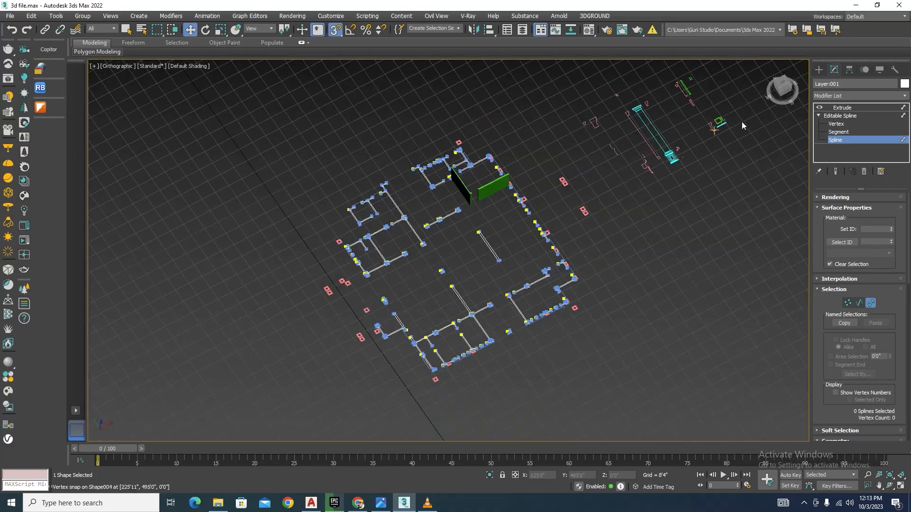
Leave spline editing, restore the extruded walls and examine the remaining wall with a black top in 3D.
click(849, 140)
scroll(396, 339, up, 3)
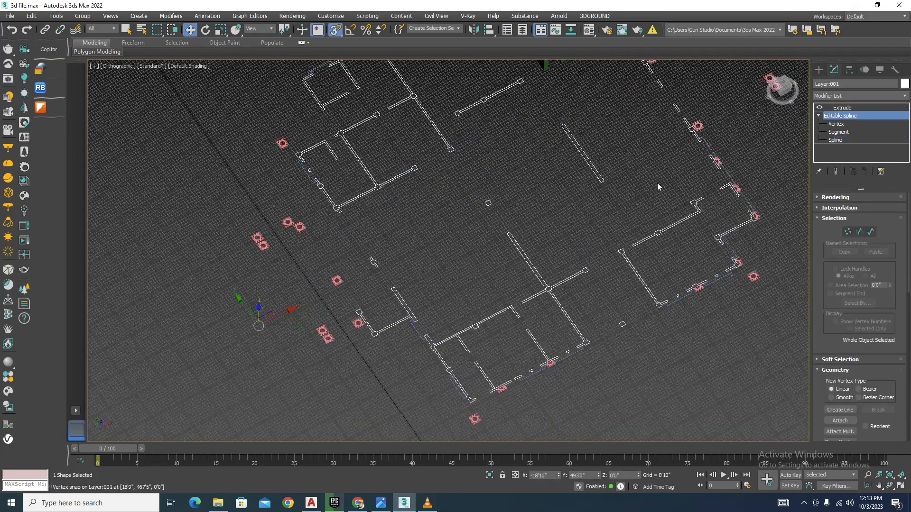
click(842, 109)
scroll(438, 299, up, 3)
scroll(409, 251, down, 3)
alt+middle_drag(405, 342, 439, 325)
scroll(490, 237, up, 5)
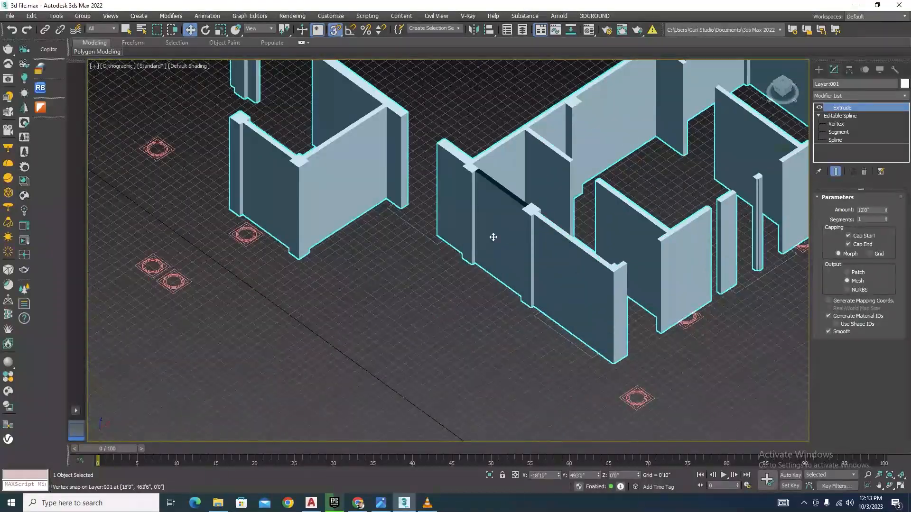
Examine the black-topped wall between its two columns in a wireframe plan view.
key(t)
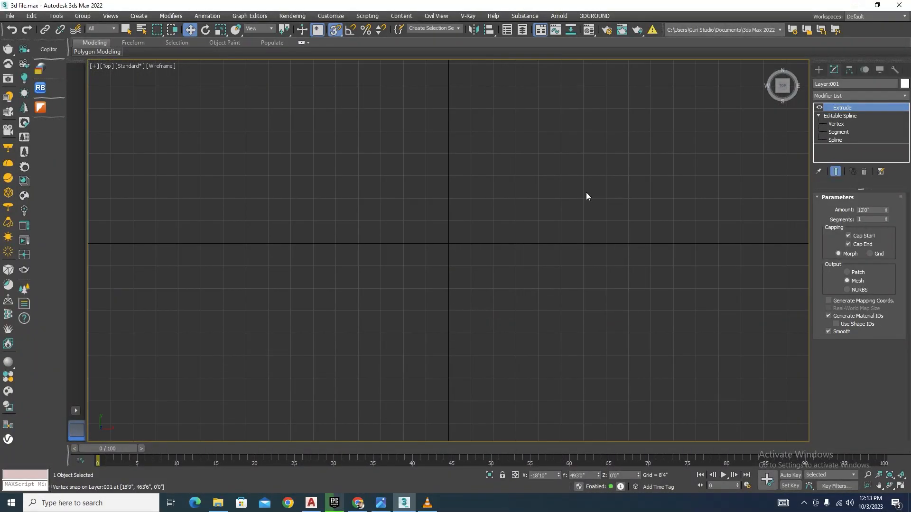
key(z)
scroll(365, 310, up, 6)
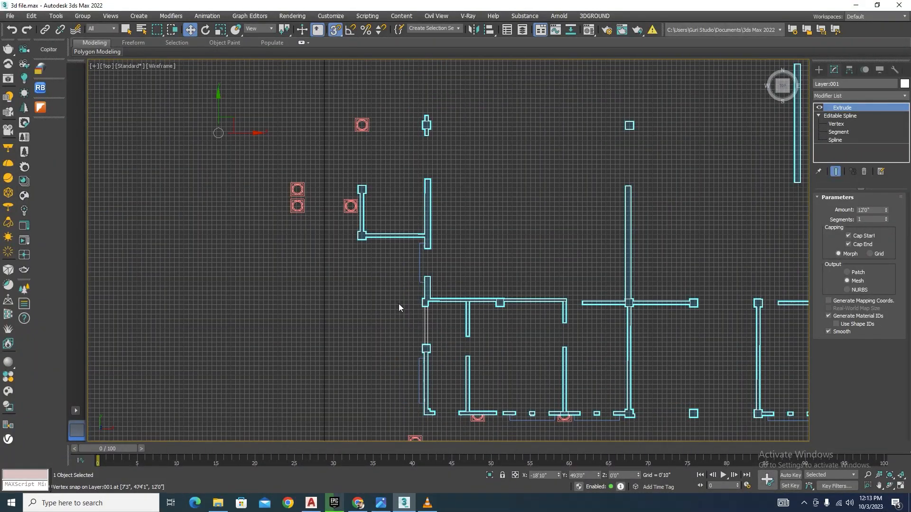
scroll(428, 342, up, 5)
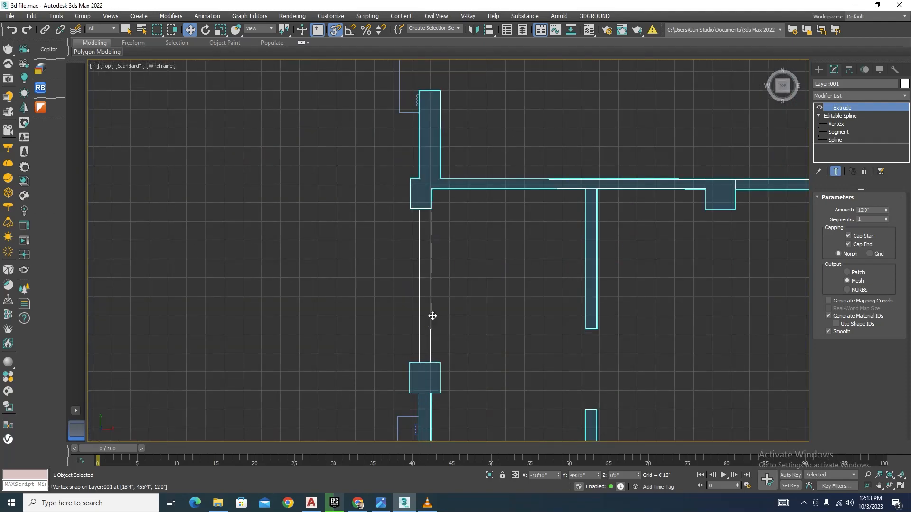
scroll(433, 302, down, 5)
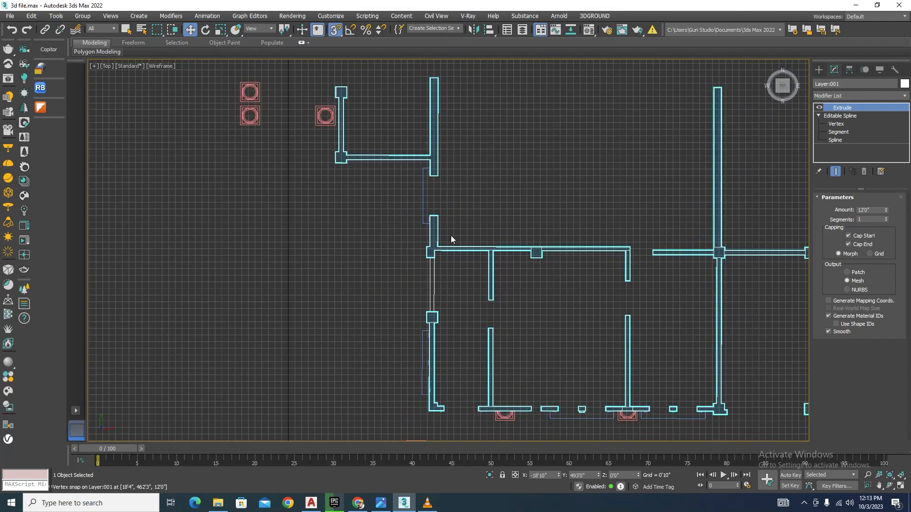
Draw a flat box about 5'1" long and 0'10" wide across the window opening above the black-topped wall.
click(471, 203)
scroll(442, 183, up, 3)
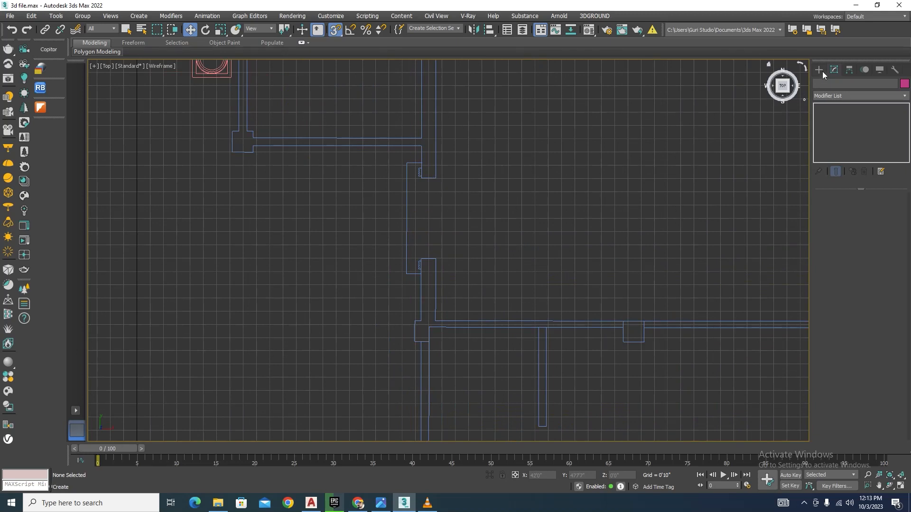
click(819, 70)
click(818, 85)
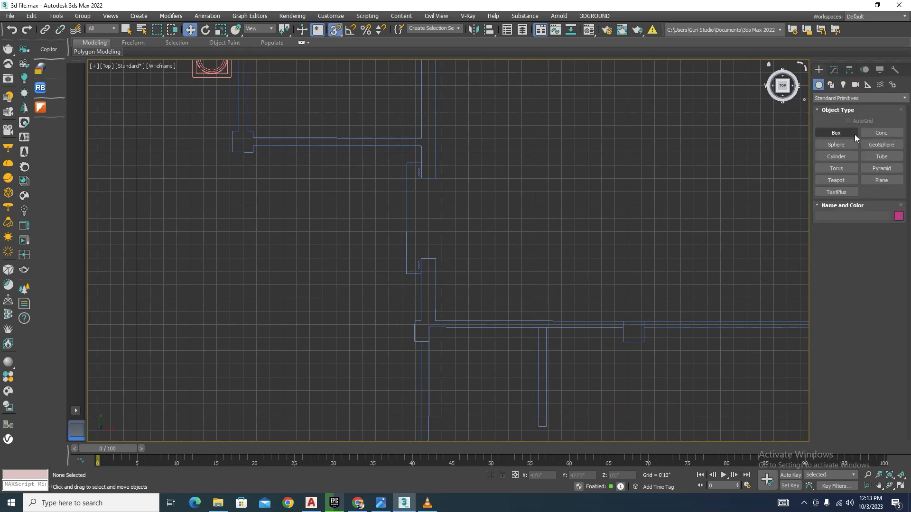
click(849, 133)
scroll(394, 236, up, 3)
drag(449, 119, 478, 281)
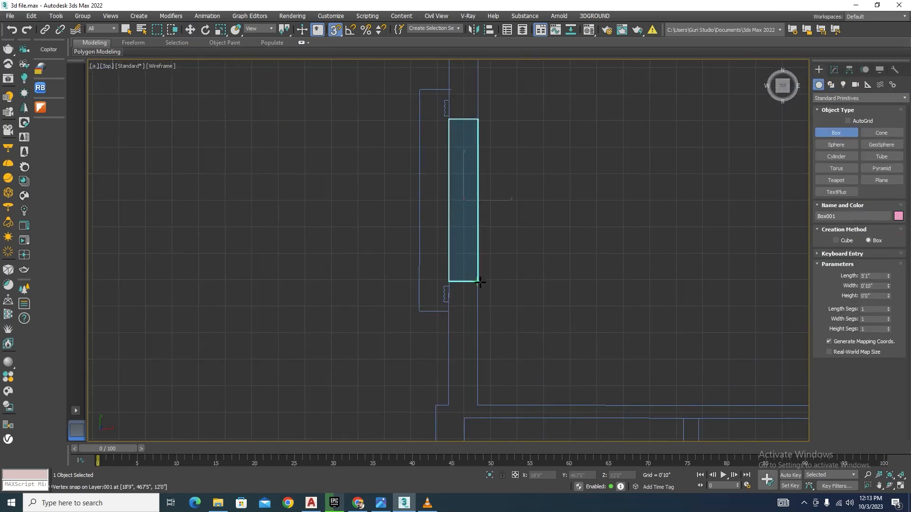
click(480, 286)
right_click(519, 294)
click(834, 69)
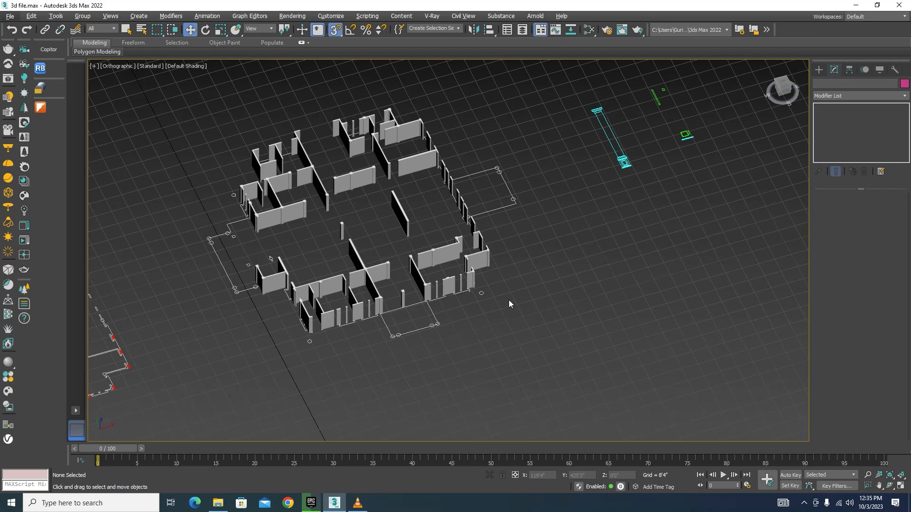
In wireframe plan view, draw a flat box about 6'10" long and 0'5" wide between the two columns beside the wall gap.
scroll(311, 325, up, 8)
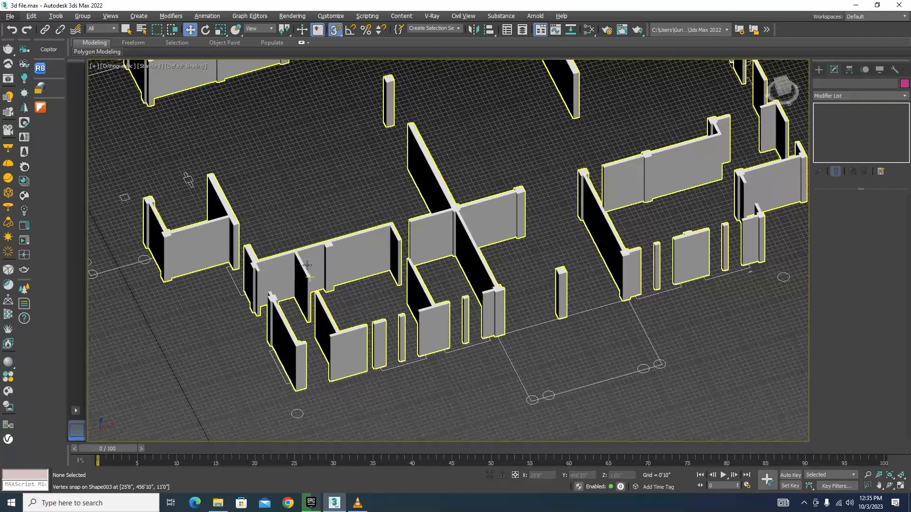
key(t)
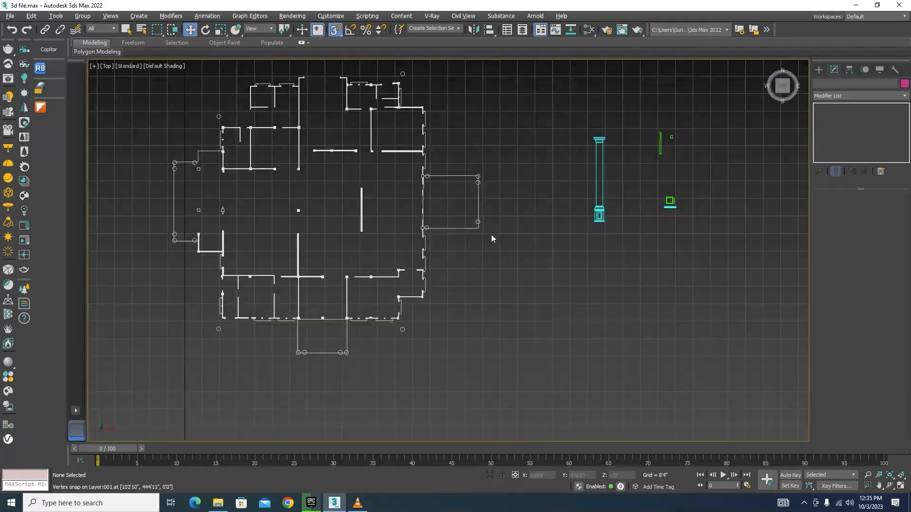
scroll(496, 204, down, 6)
scroll(430, 212, up, 8)
scroll(432, 204, up, 5)
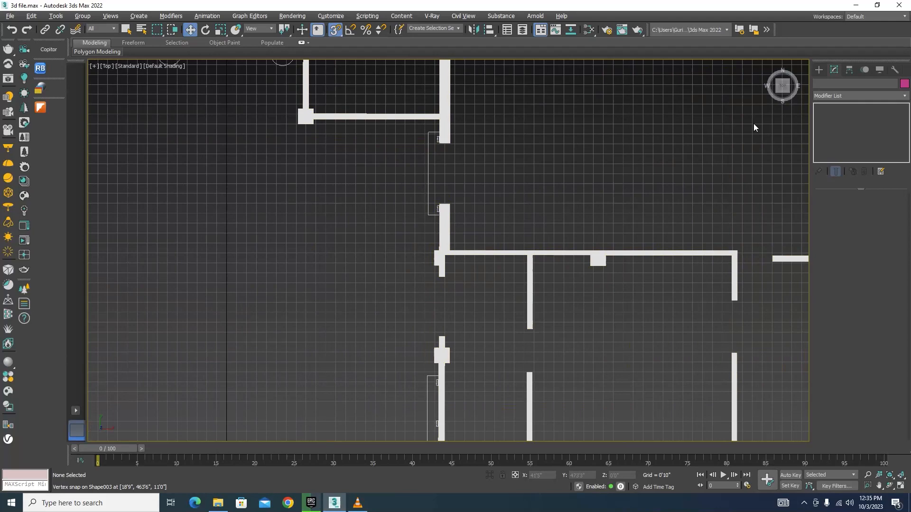
click(818, 70)
click(836, 132)
scroll(443, 313, up, 3)
scroll(460, 261, down, 2)
key(F3)
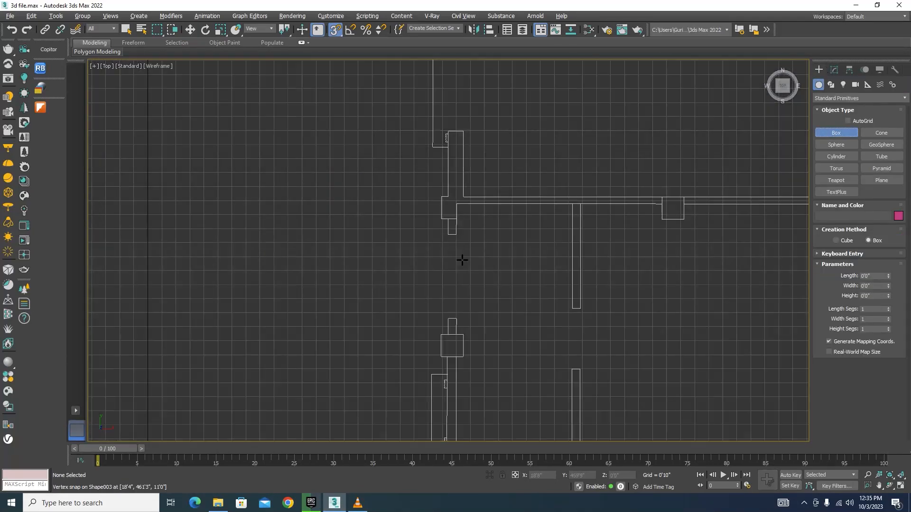
scroll(443, 299, up, 1)
drag(448, 185, 462, 349)
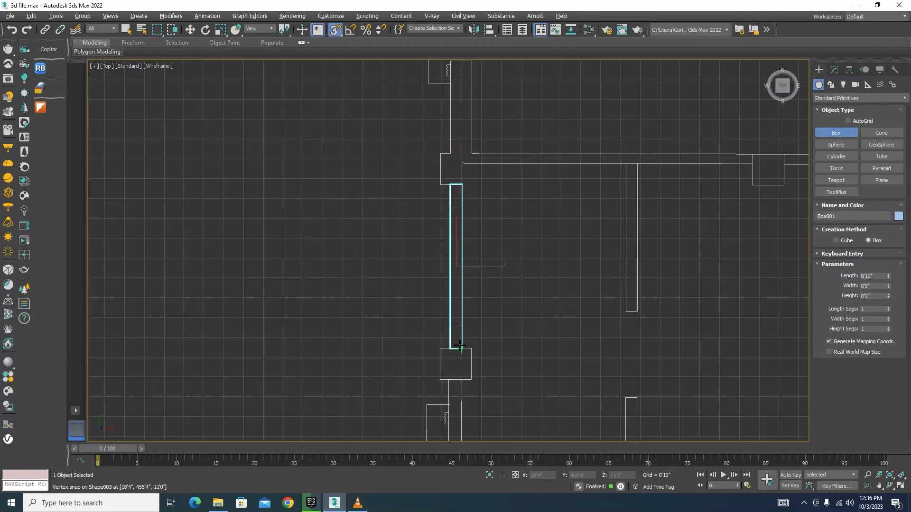
click(462, 349)
key(w)
Set the length of the box between the two columns to 5'0".
click(834, 70)
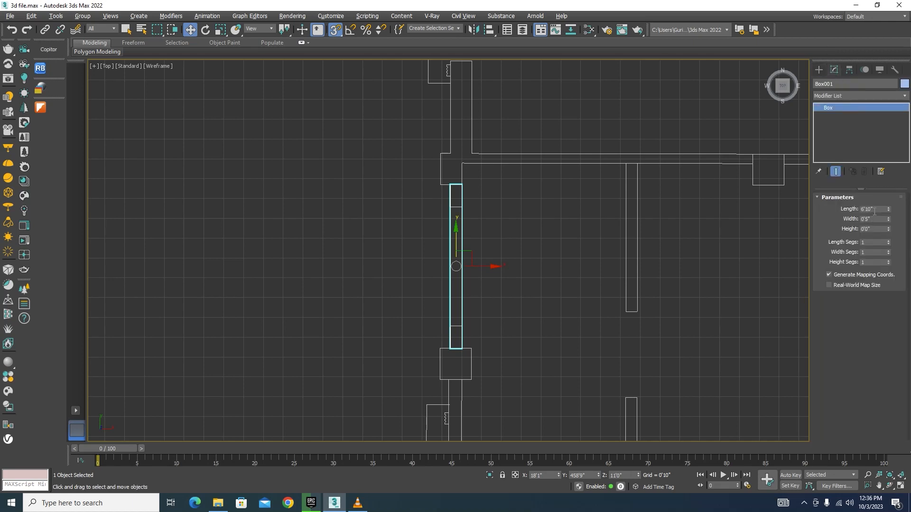
double_click(874, 210)
text(5)
key(Return)
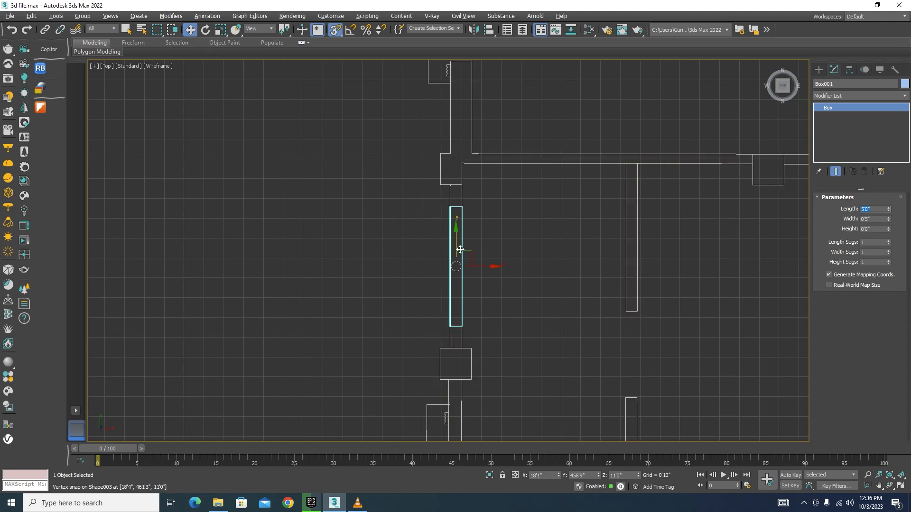
Delete the box from the wall gap between the two columns.
scroll(479, 237, down, 5)
scroll(490, 278, up, 4)
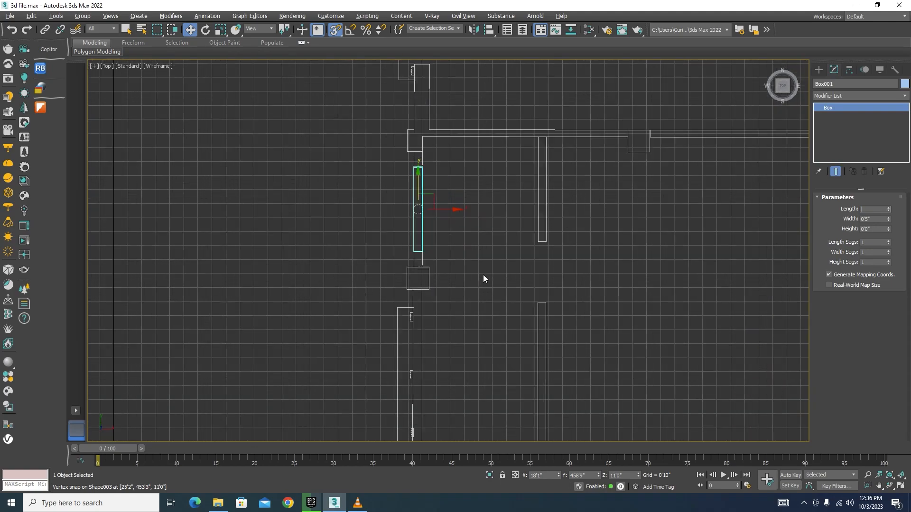
scroll(452, 233, down, 2)
click(471, 258)
scroll(452, 219, up, 3)
click(415, 229)
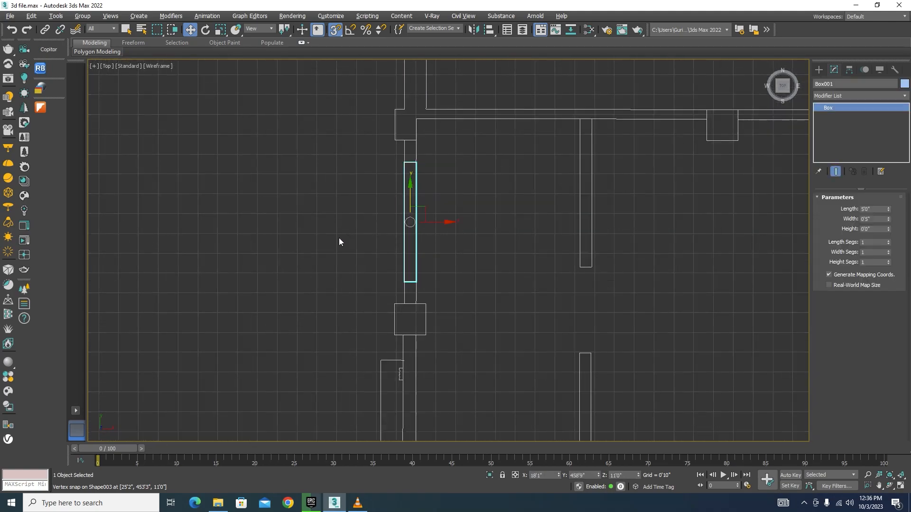
key(Delete)
Examine the complete extruded walls in a shaded 3D view from several sides.
scroll(471, 228, down, 5)
scroll(494, 313, down, 6)
alt+middle_drag(496, 324, 513, 267)
key(F3)
scroll(457, 296, up, 5)
scroll(479, 228, down, 2)
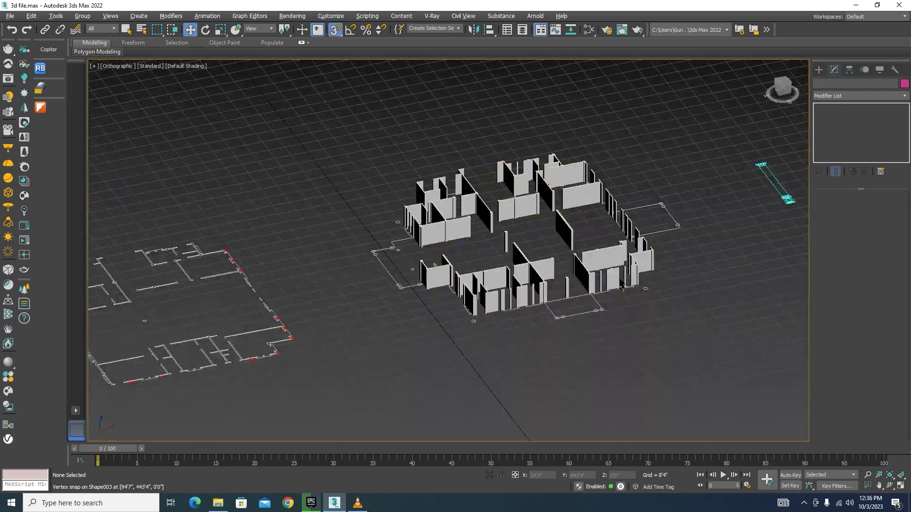
alt+middle_drag(617, 265, 536, 284)
scroll(536, 285, down, 3)
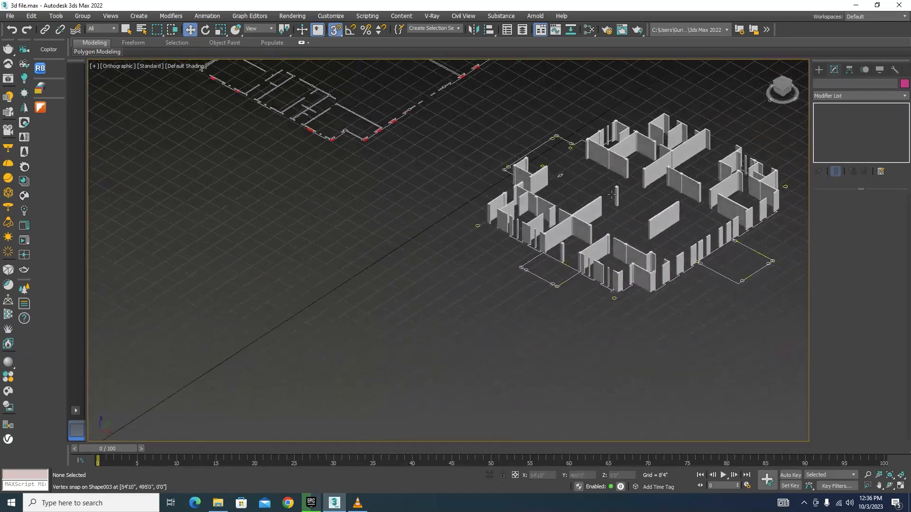
scroll(560, 295, up, 2)
scroll(582, 303, down, 2)
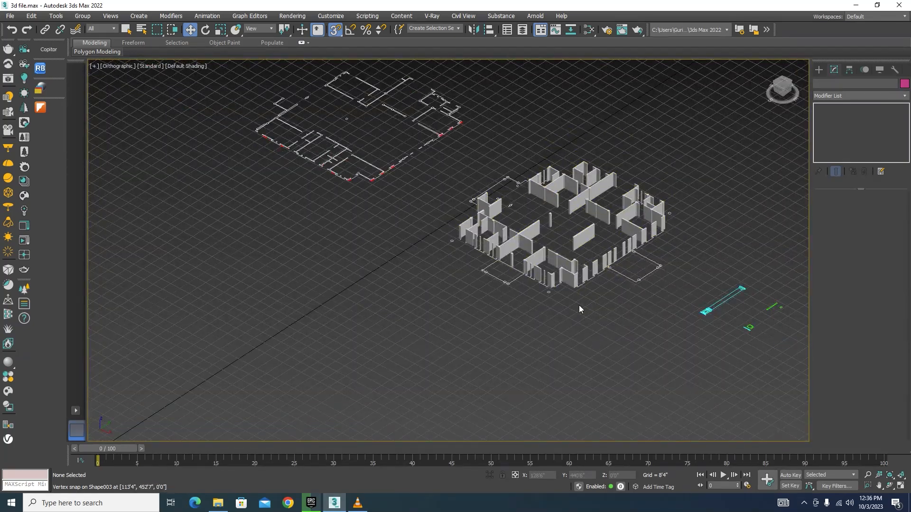